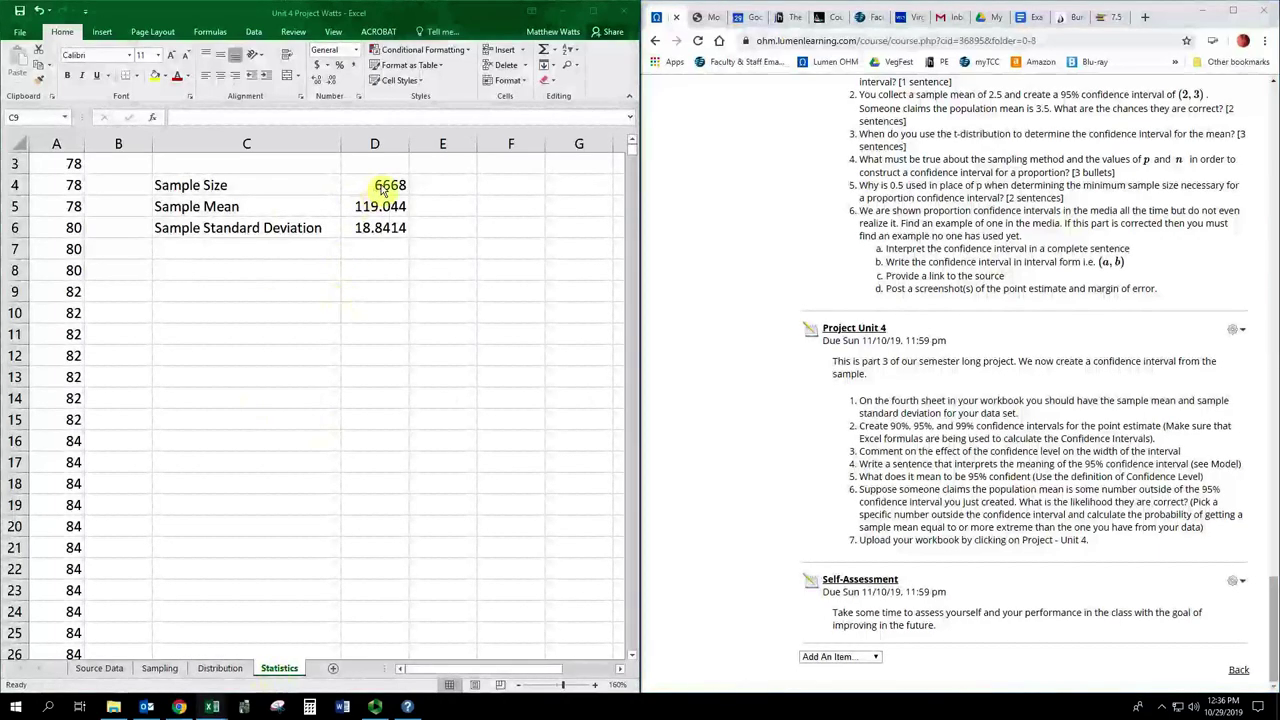
Step: Review the formulas behind the sample size, sample mean and sample standard deviation in D4:D6
click(385, 190)
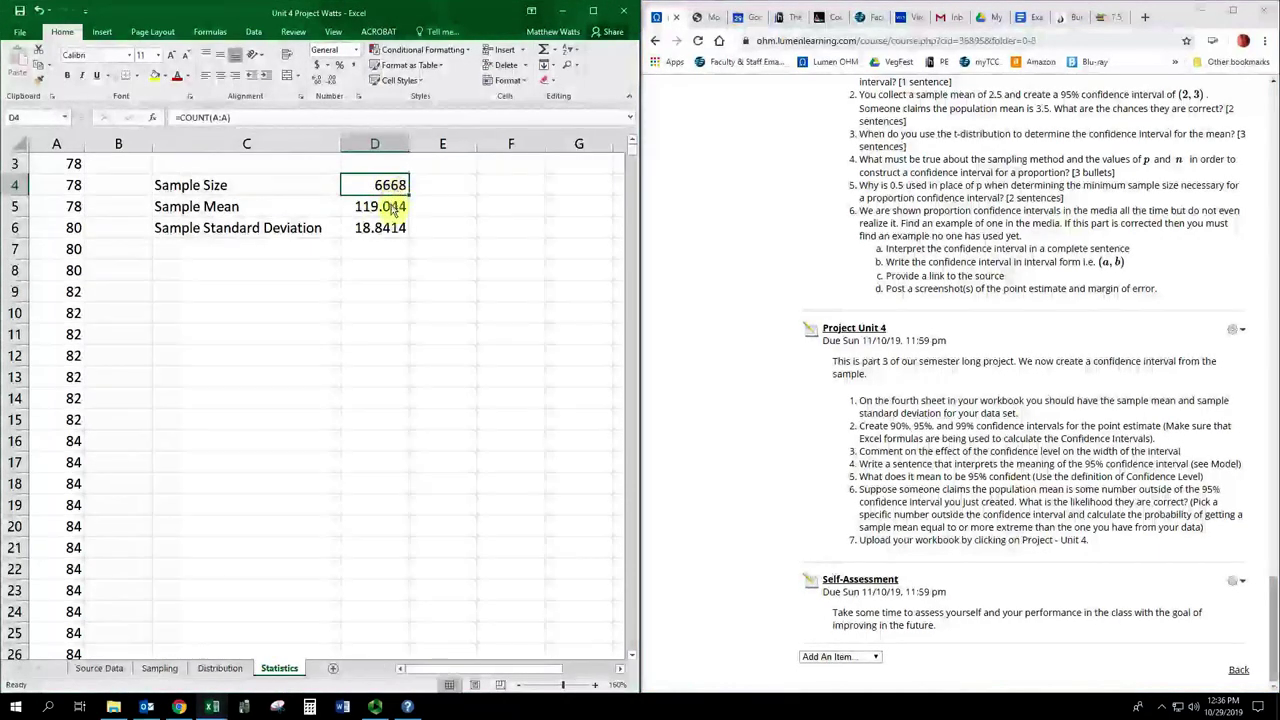
click(393, 208)
click(390, 228)
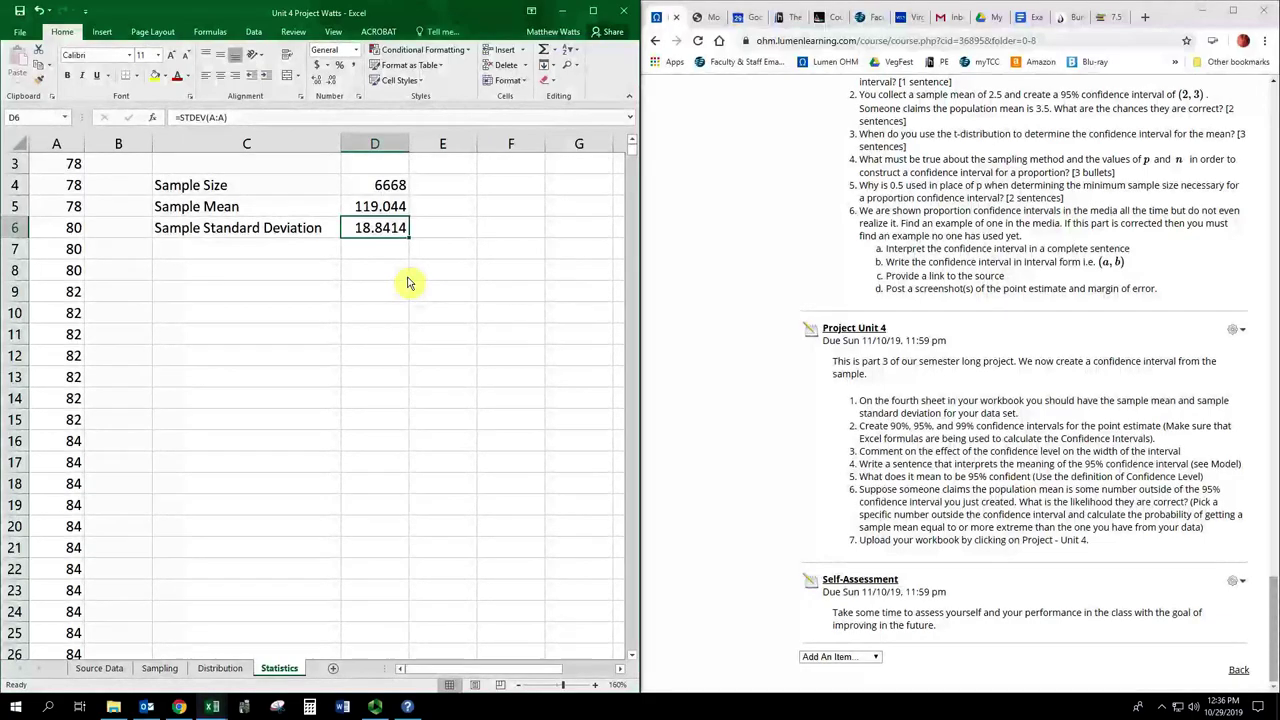
Step: Add the heading "Confidence Level" in cell C8, below the sample statistics
click(289, 278)
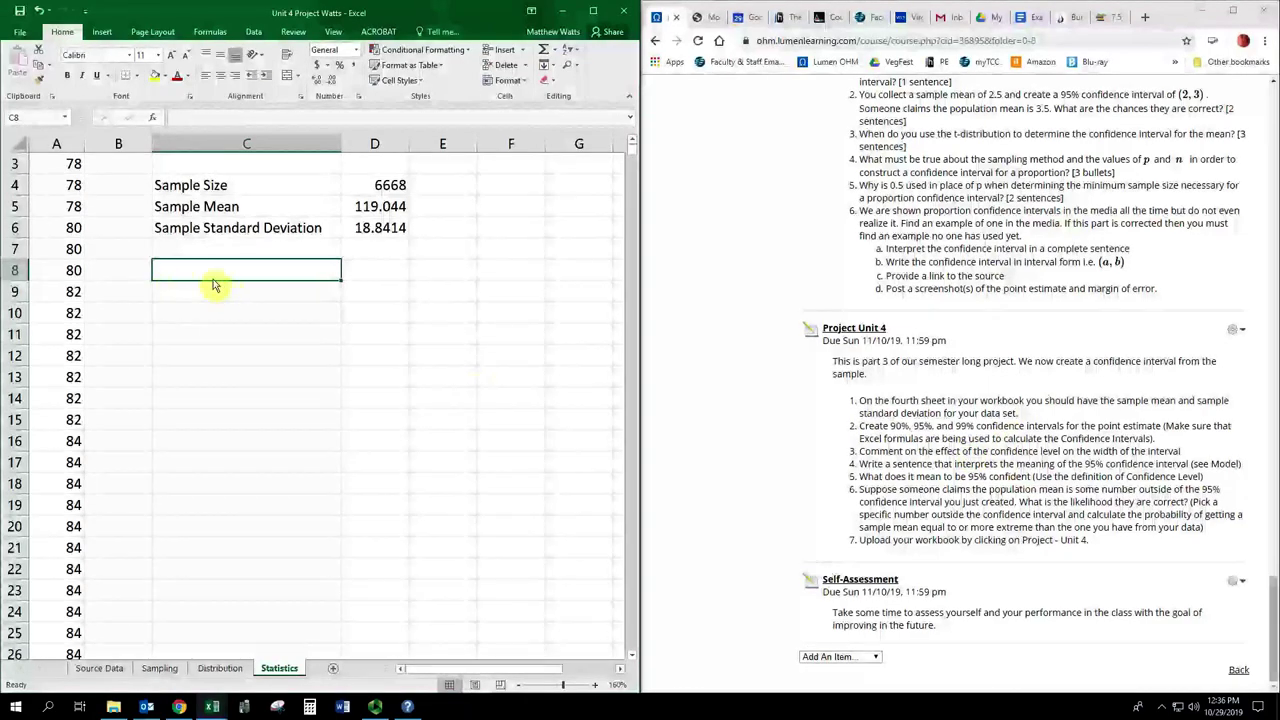
text(Conf)
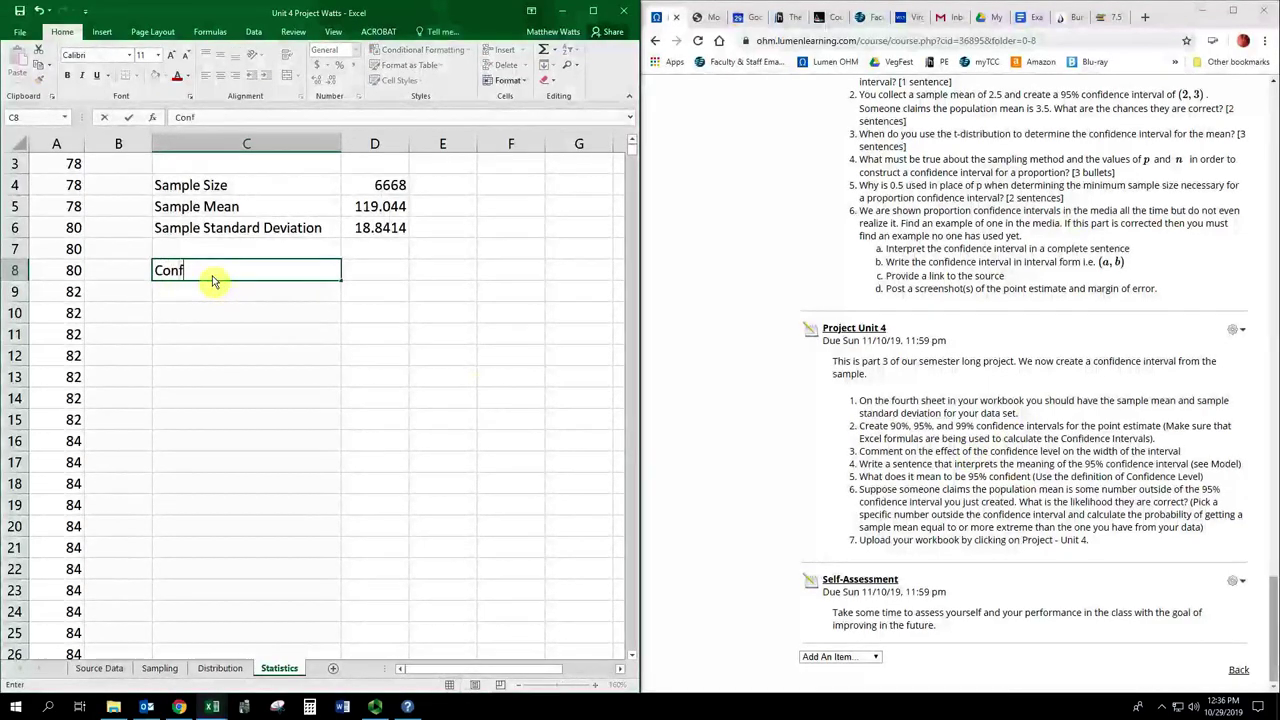
text(idence Level)
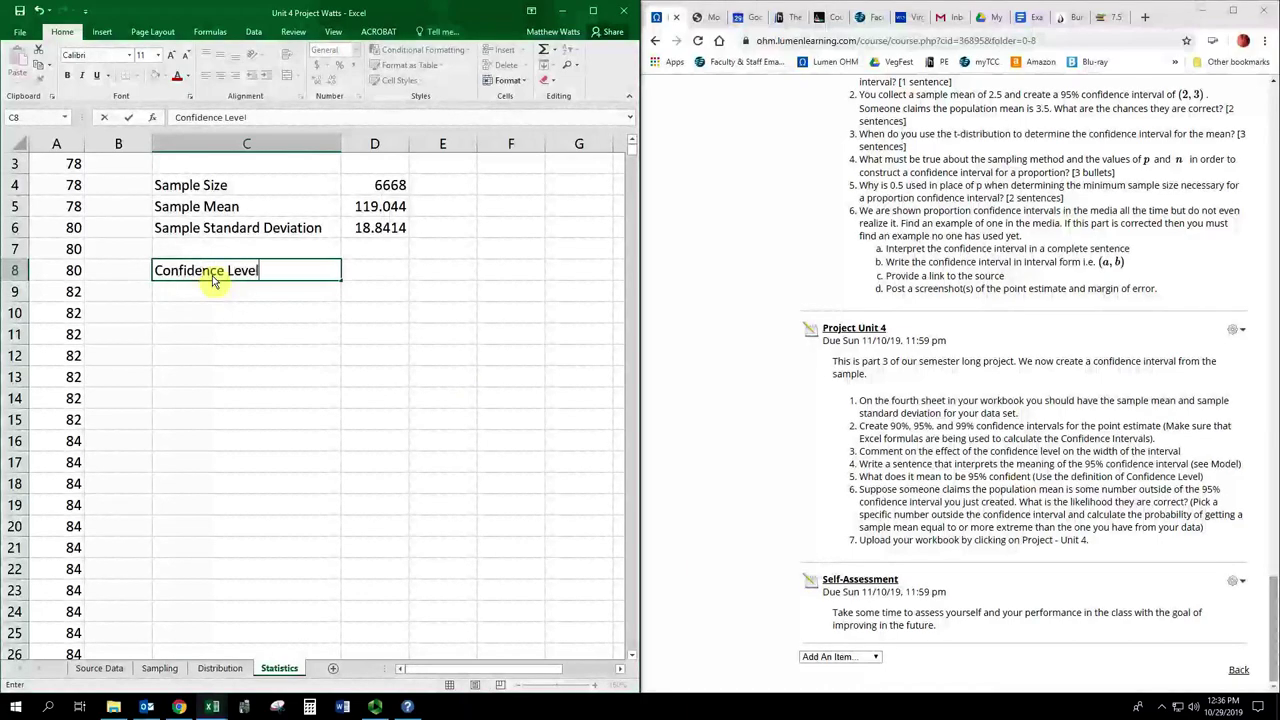
key(Return)
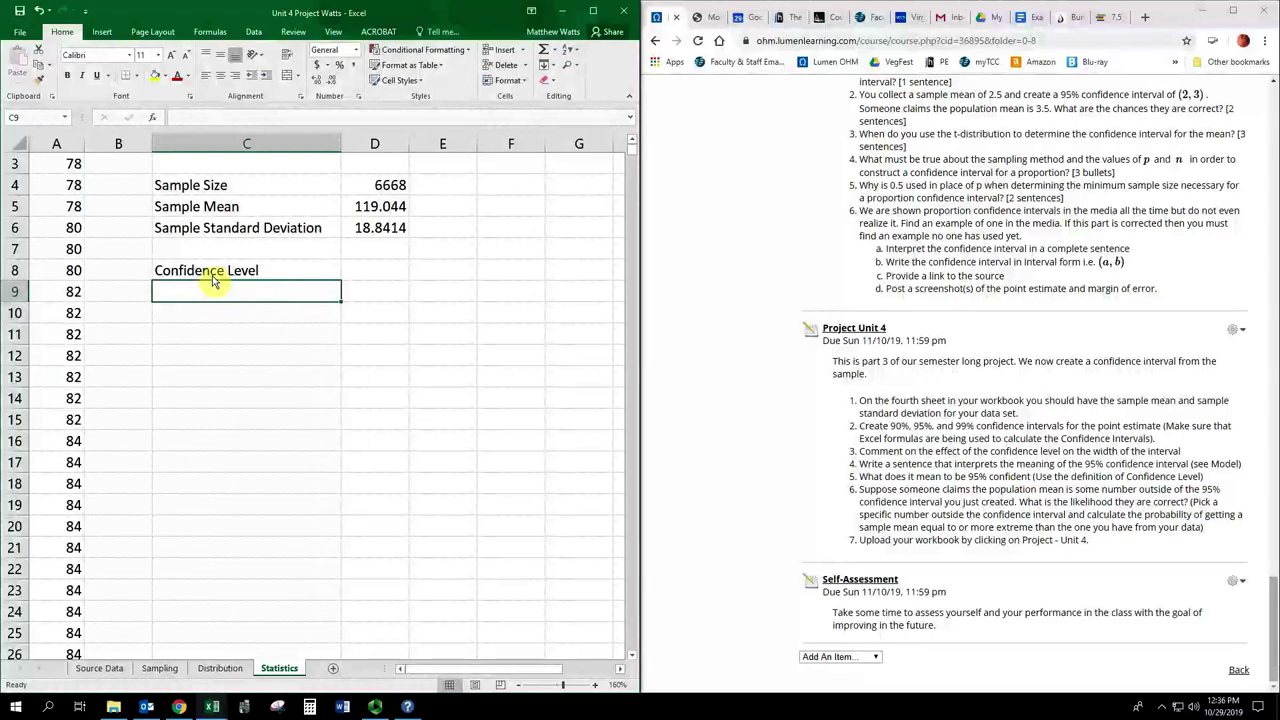
Step: List the confidence levels 90%, 95% and 99% in C9:C11 and center them
text(90%)
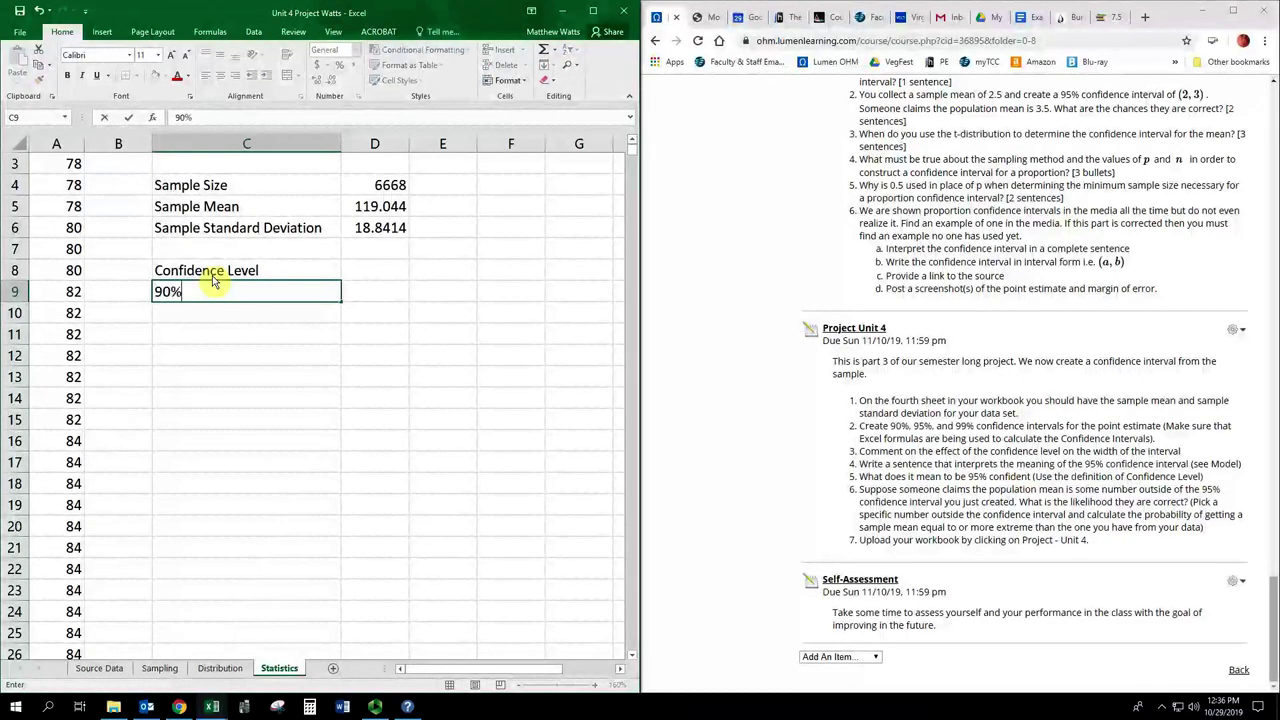
key(Return)
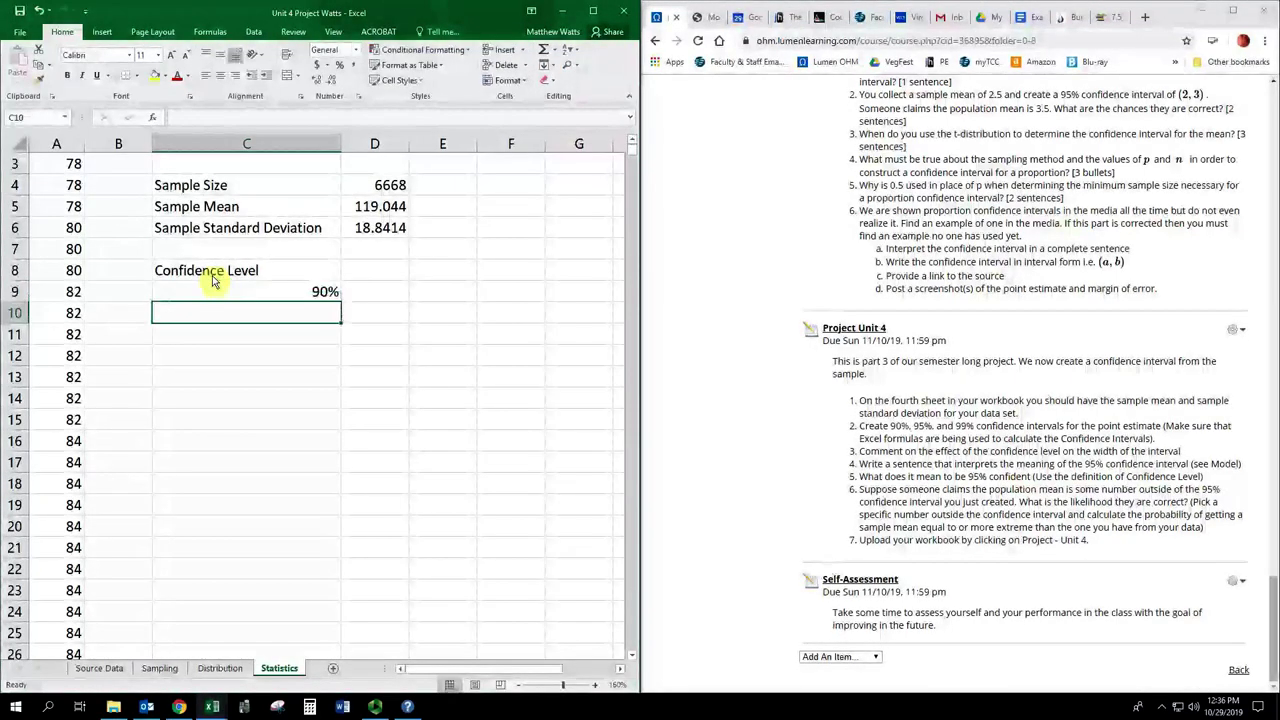
text(95%)
key(Return)
text(99%)
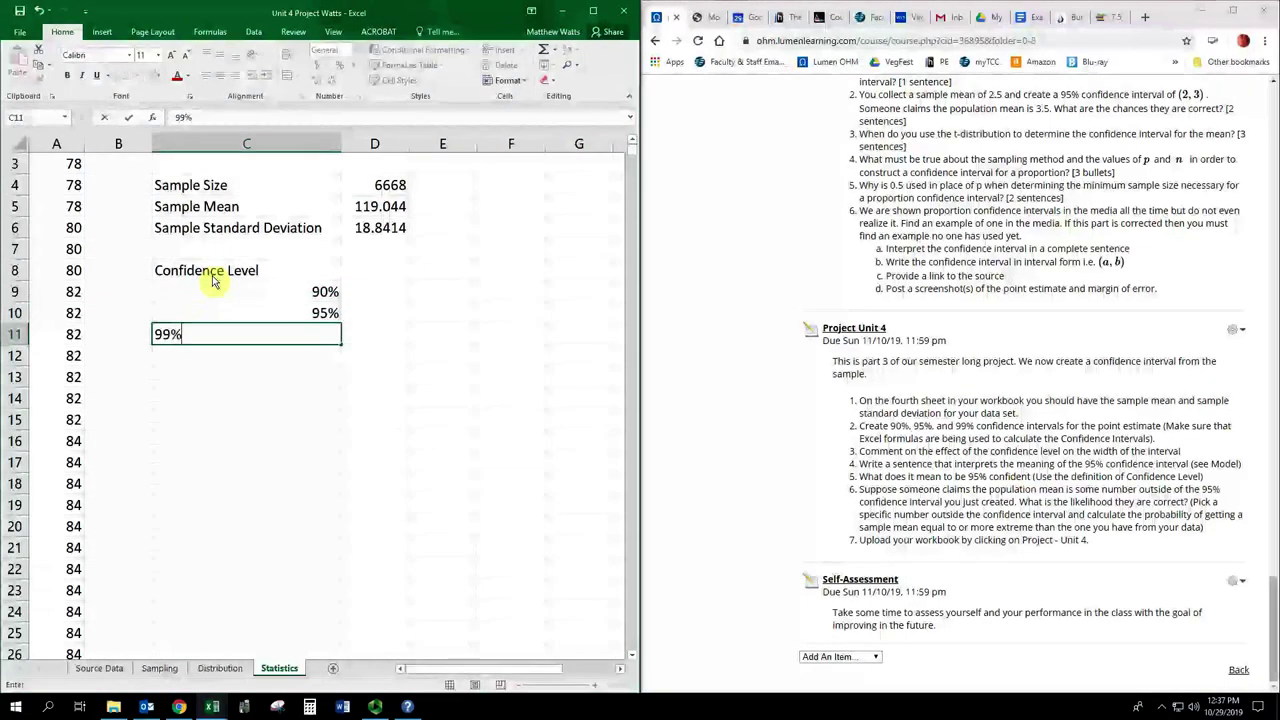
key(Return)
key(Up)
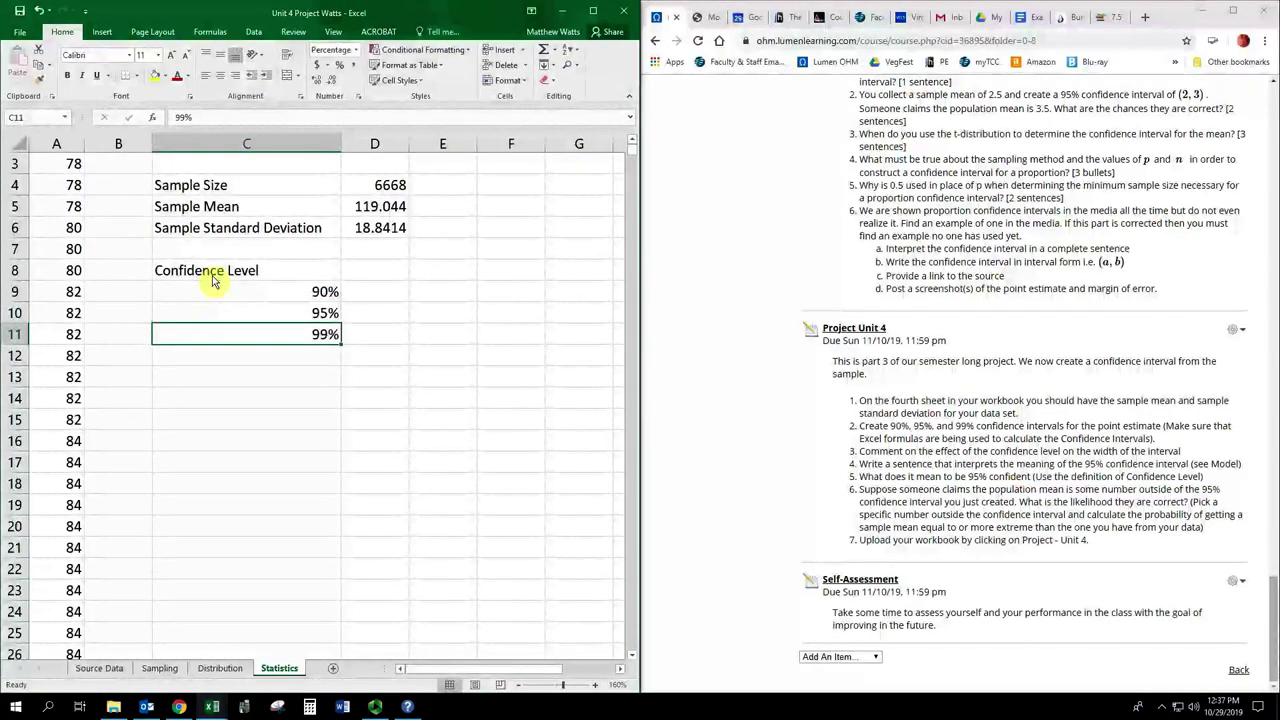
drag(257, 295, 257, 334)
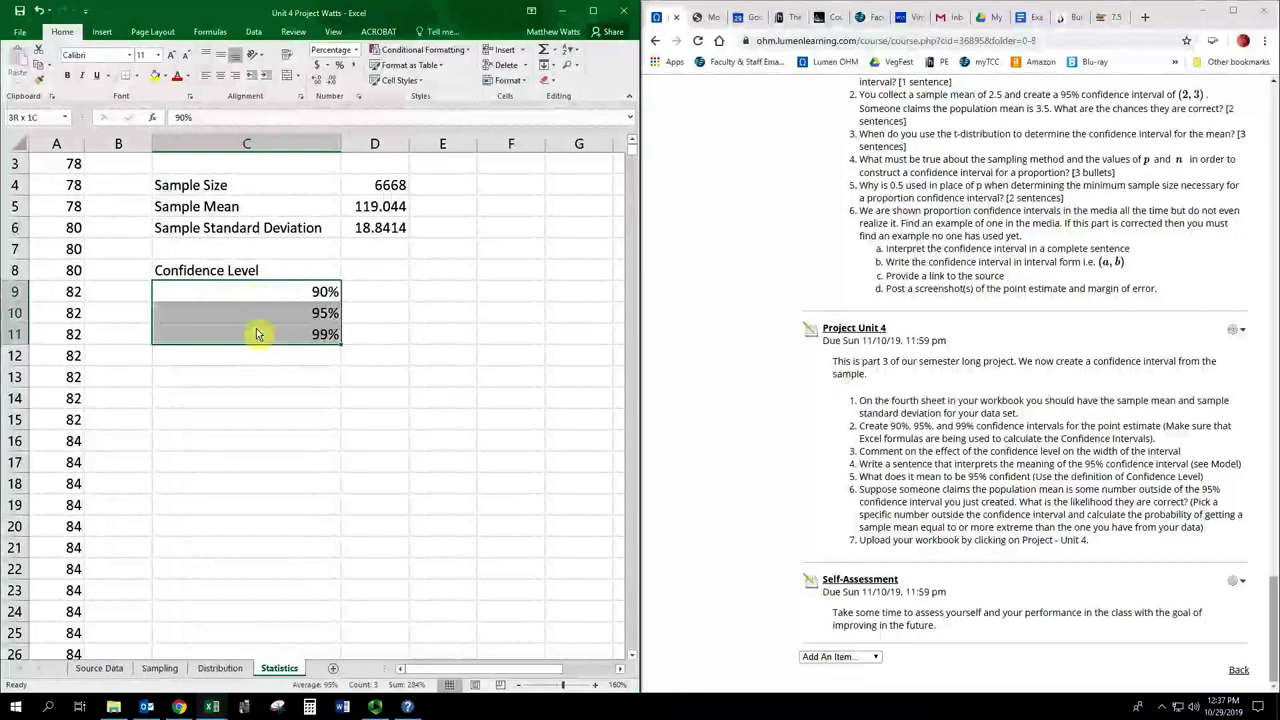
click(220, 75)
Step: Add the heading "Critical Value" in D8 and autofit column D to its contents
click(374, 276)
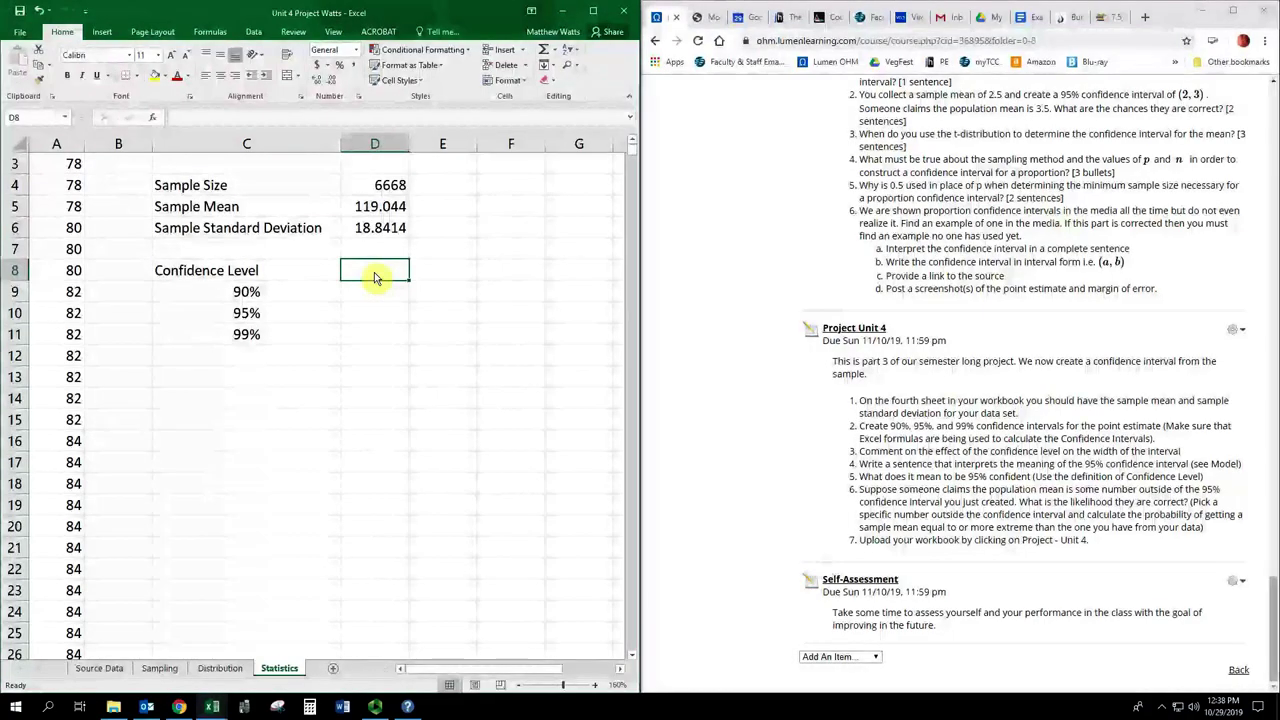
text(C)
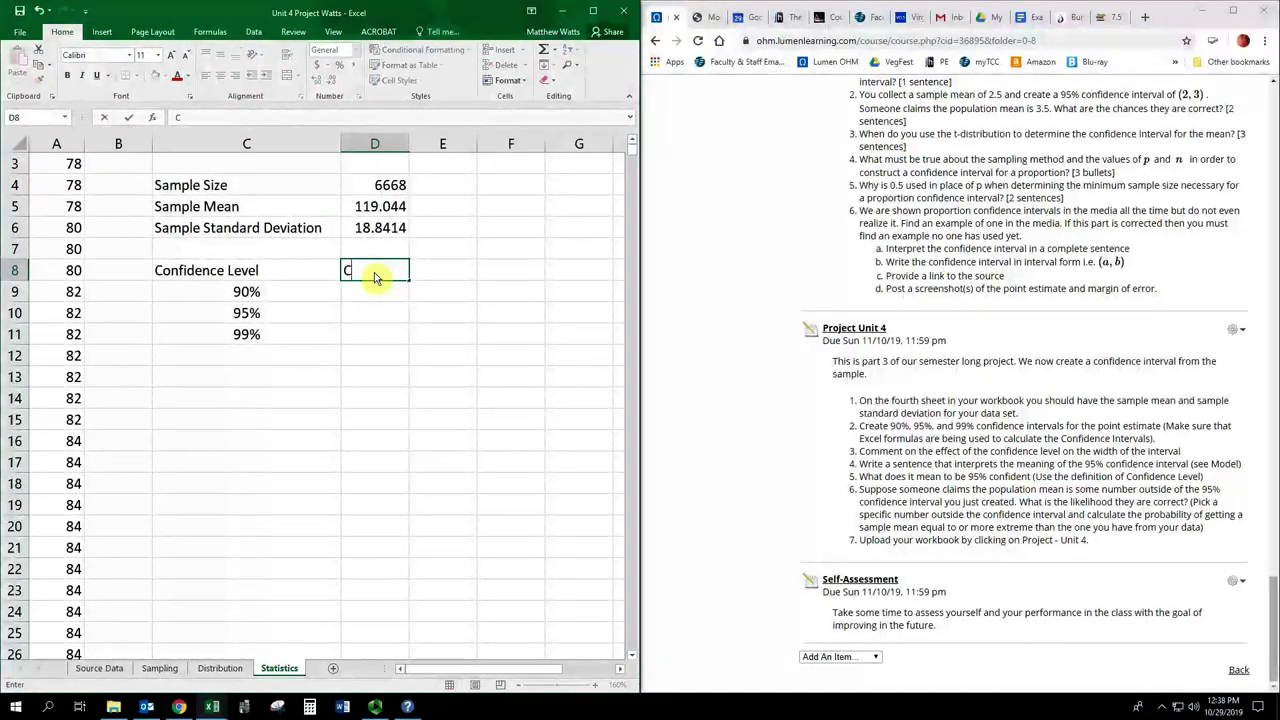
text(ritical V)
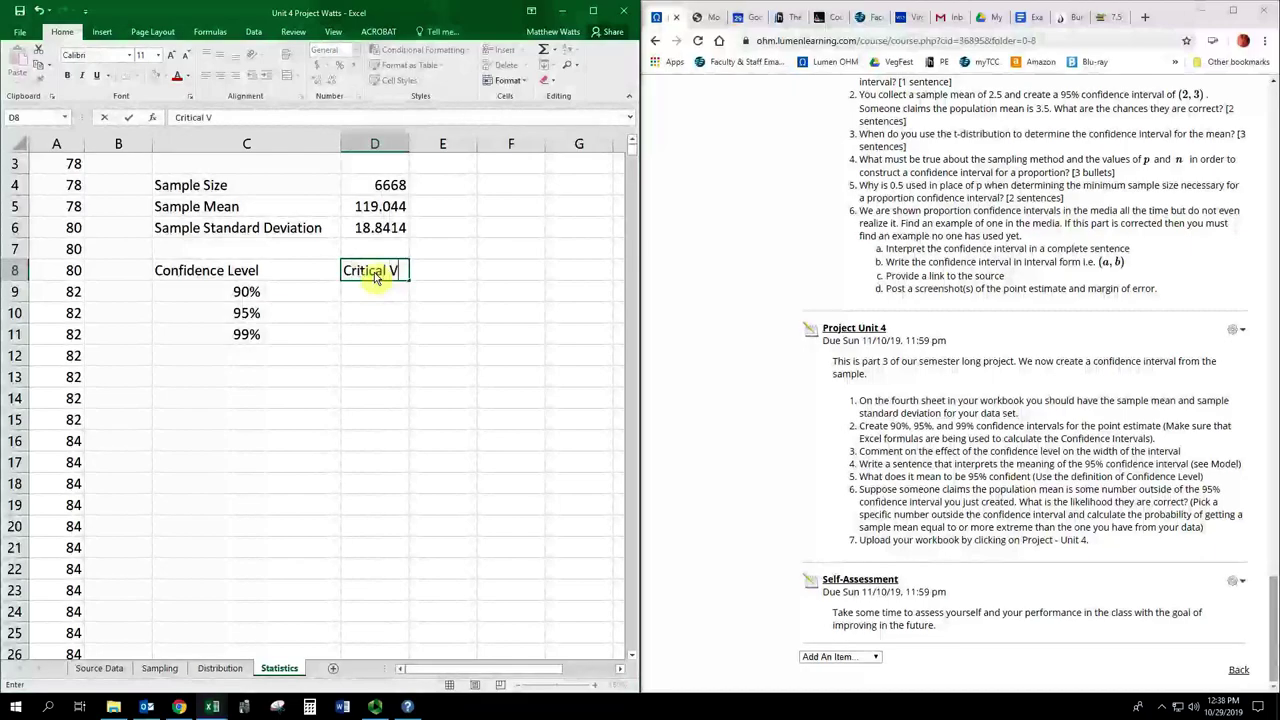
text(alue)
key(Return)
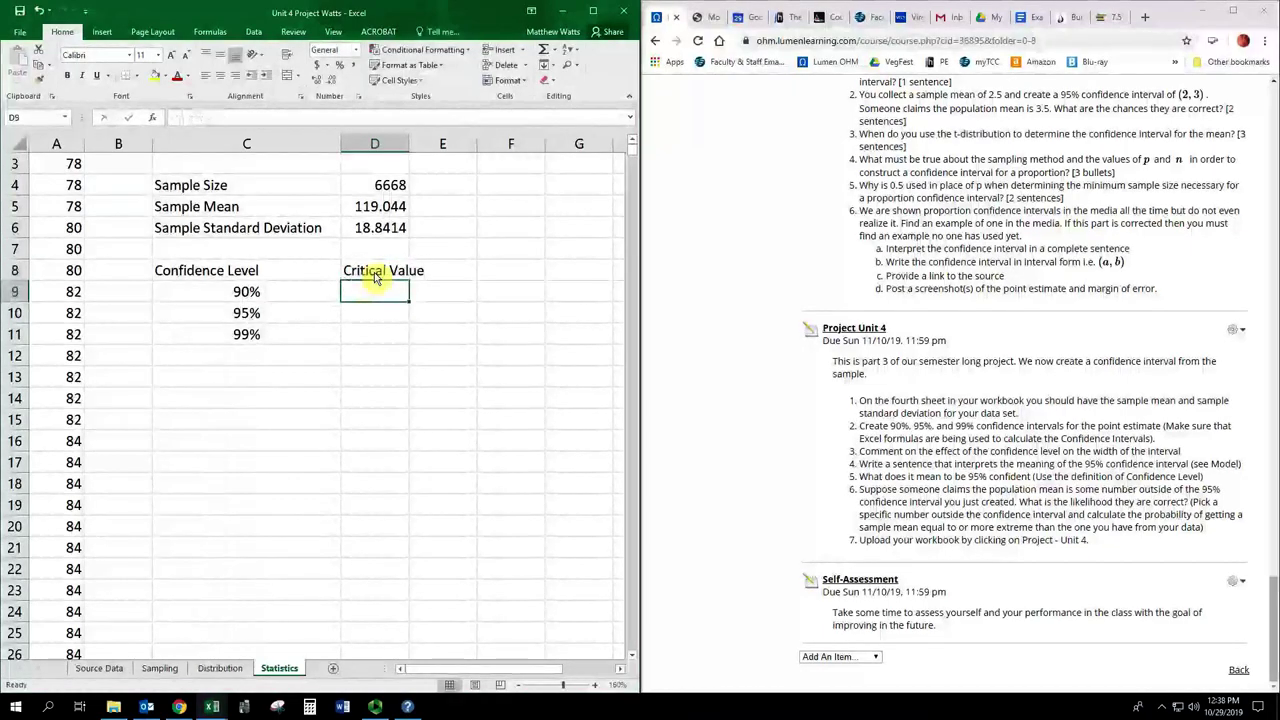
double_click(408, 145)
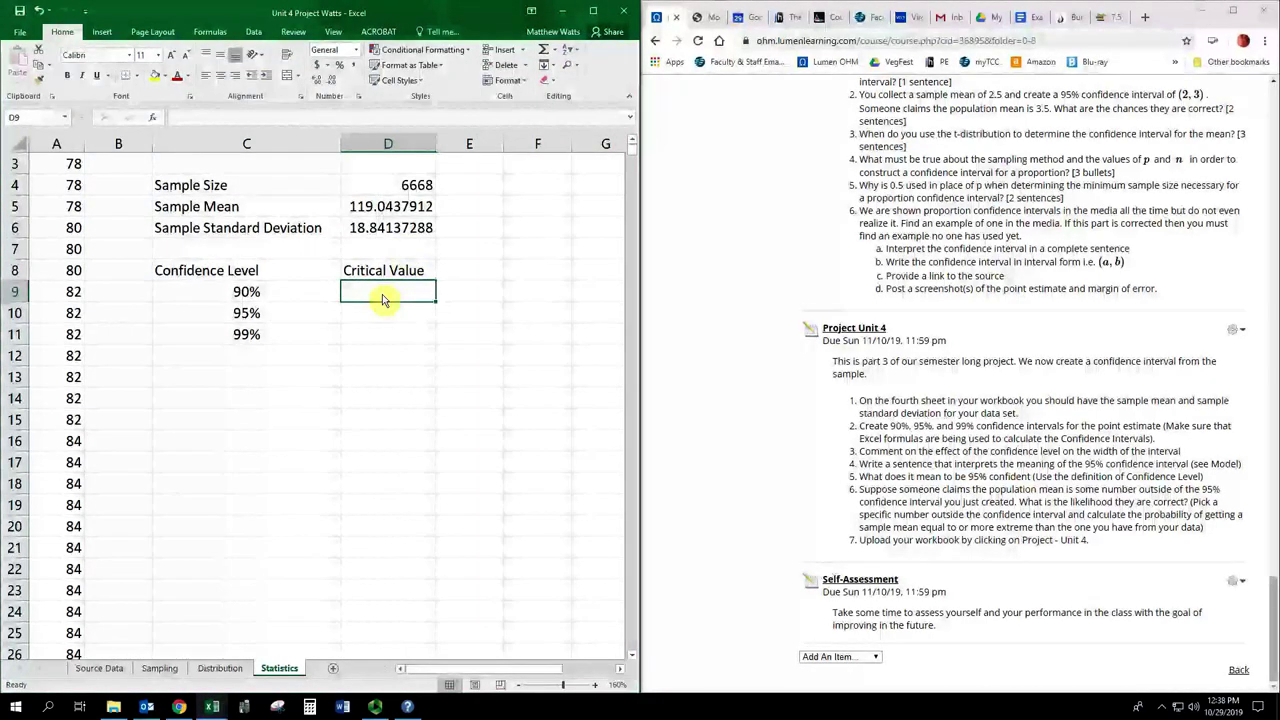
Step: Begin a TINV formula in D9 for the critical value of the 90% confidence level
text(=T)
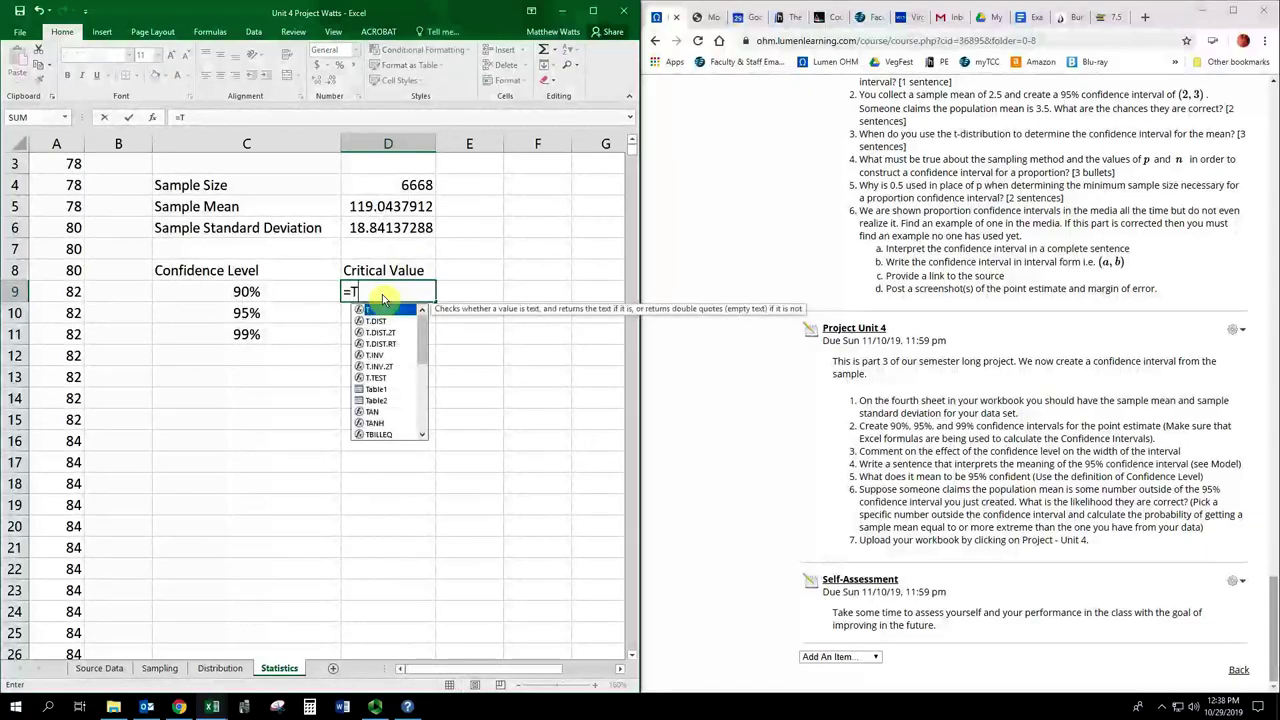
text(INV()
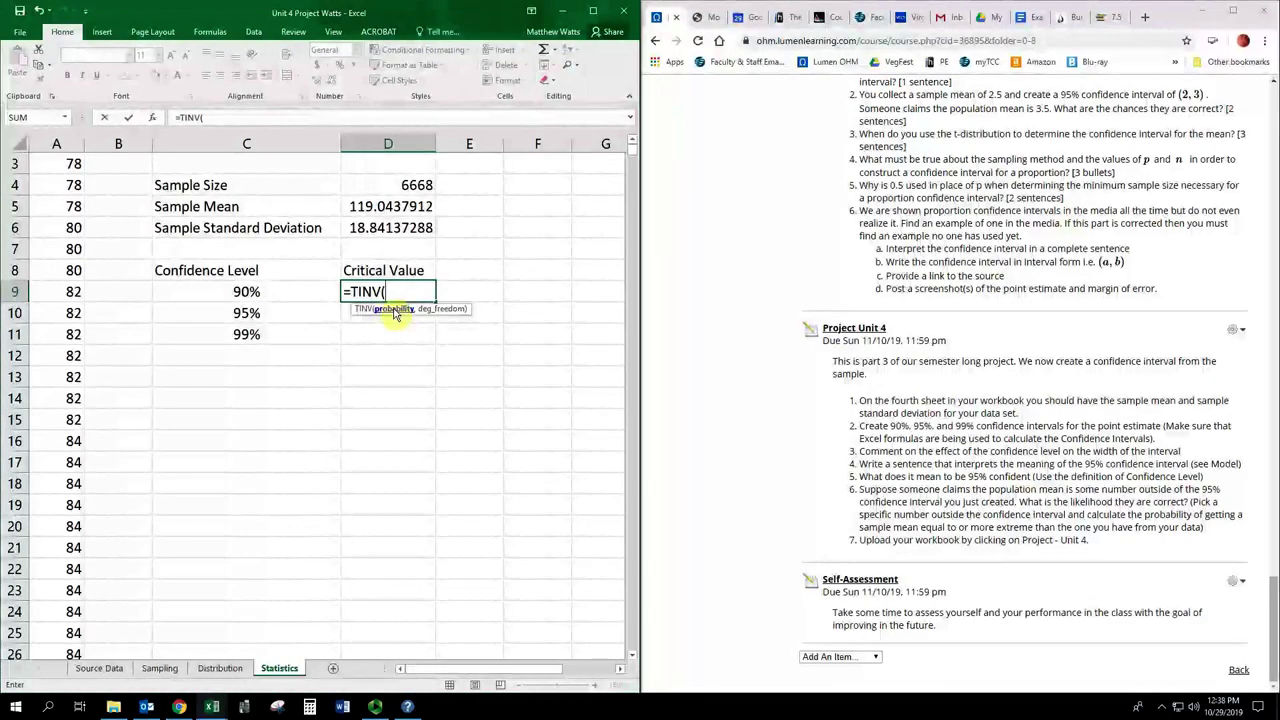
Step: Examine the course page's Vocabulary, Notation, and Formulas section for the t-distribution function and degrees of freedom, and return to the Project Unit 4 instructions
click(701, 341)
scroll(701, 341, up, 20)
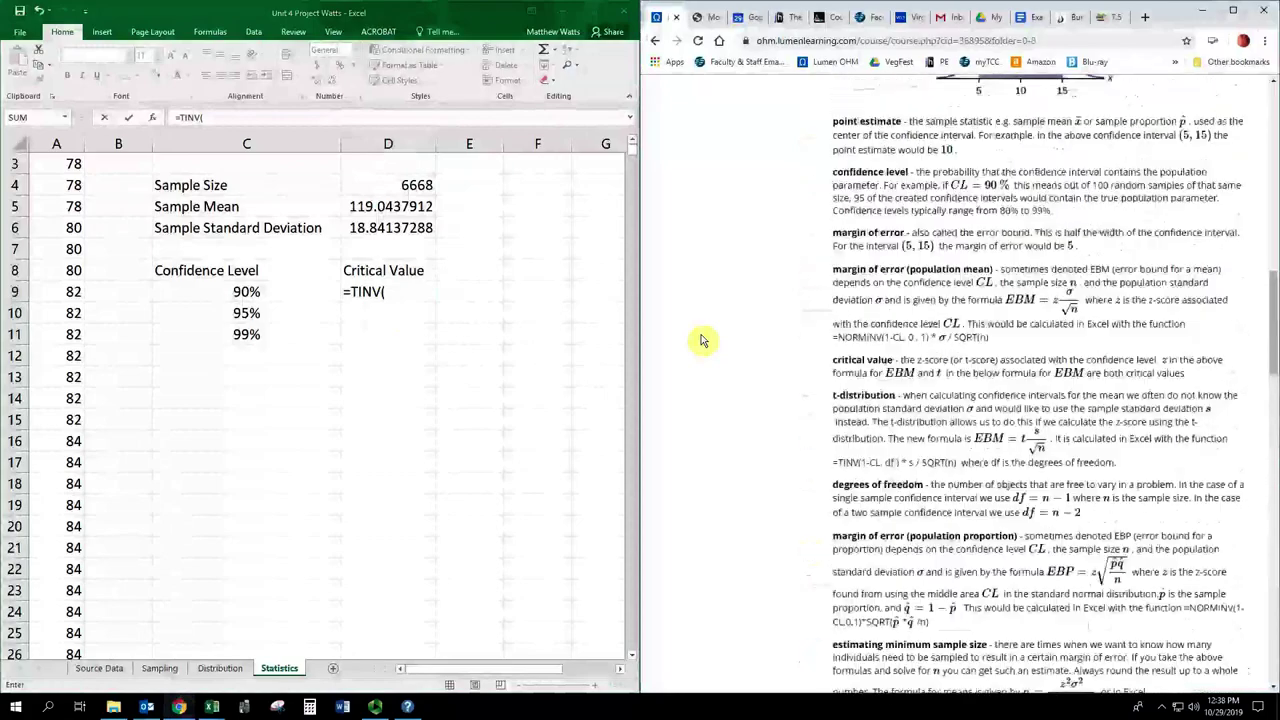
scroll(701, 341, up, 3)
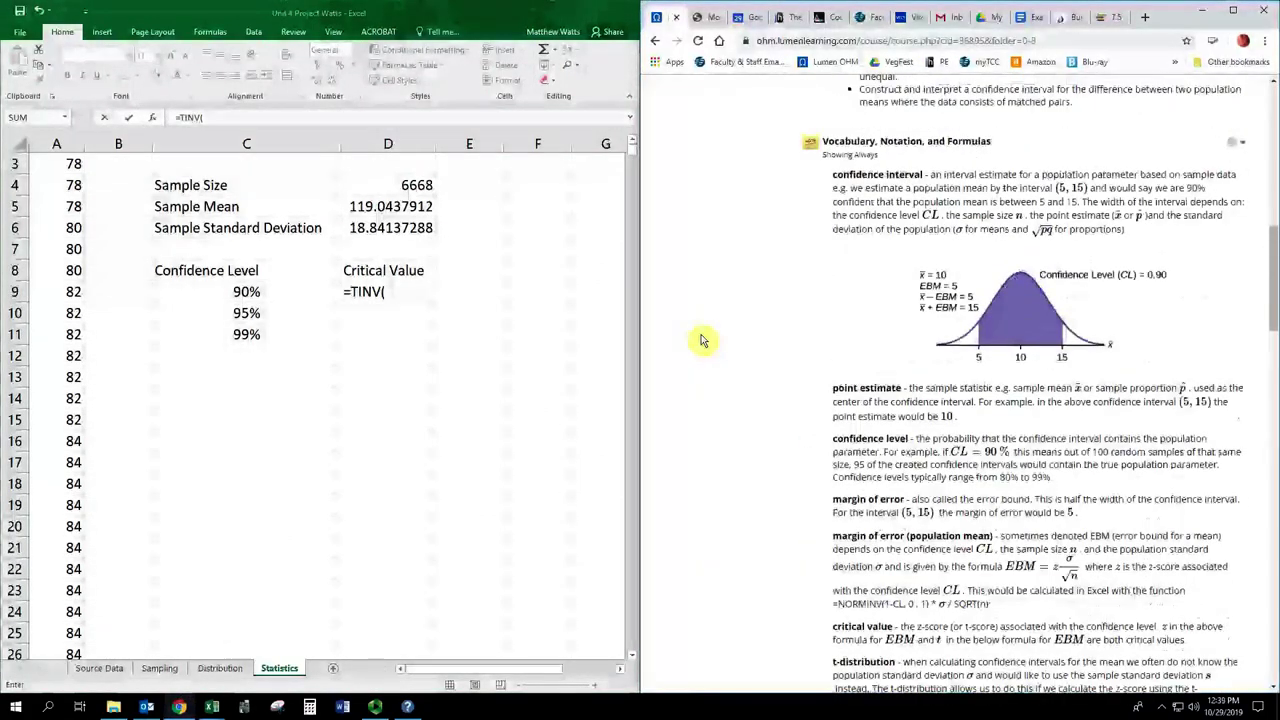
scroll(701, 341, down, 2)
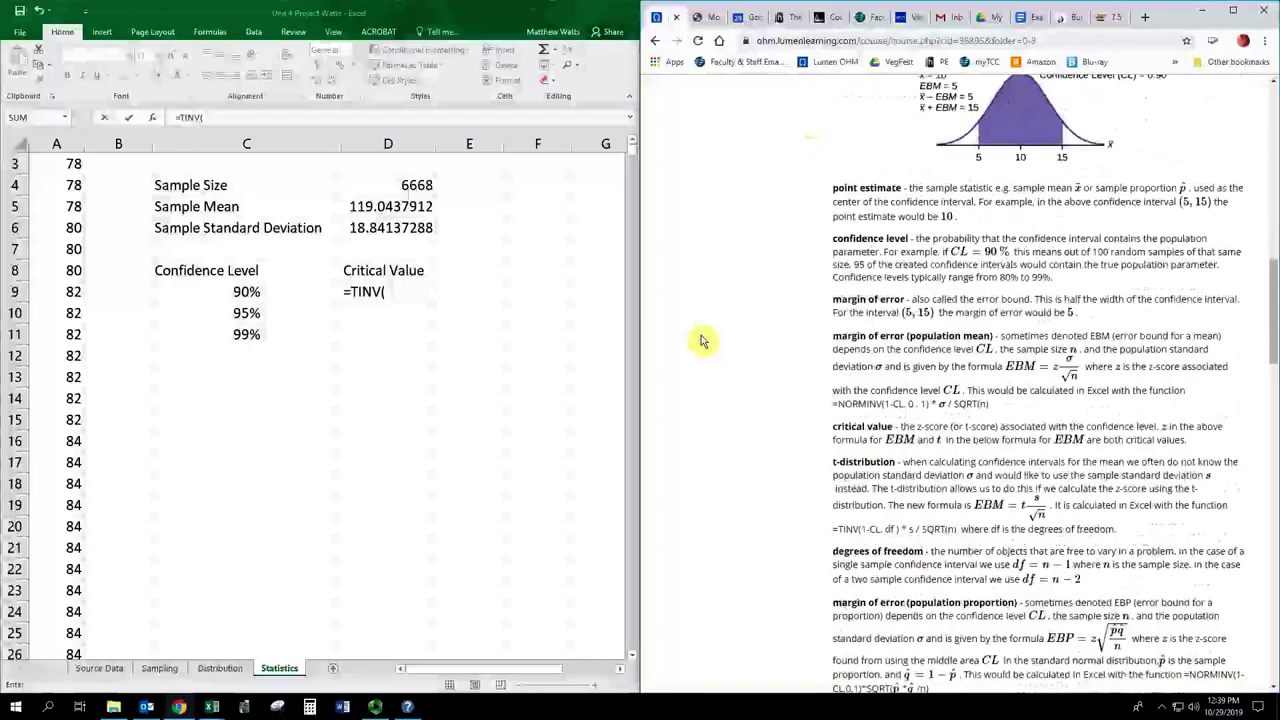
scroll(701, 341, down, 2)
scroll(701, 341, down, 2)
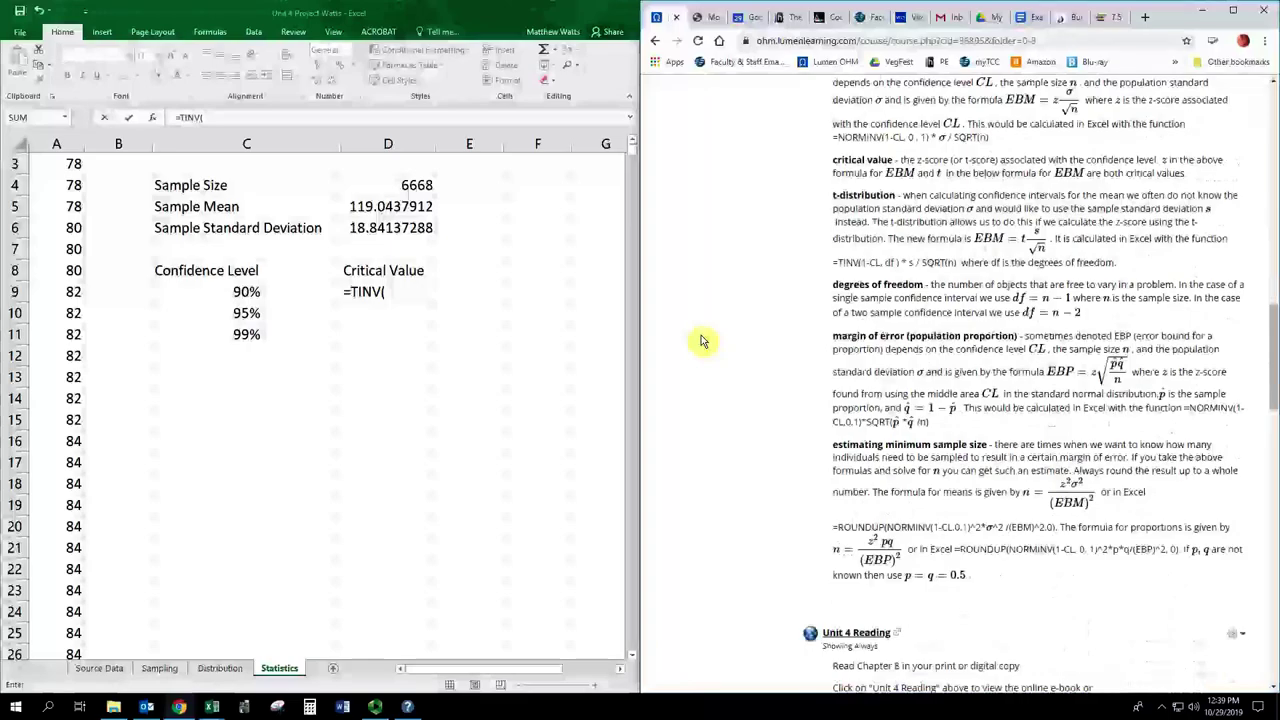
scroll(701, 341, down, 8)
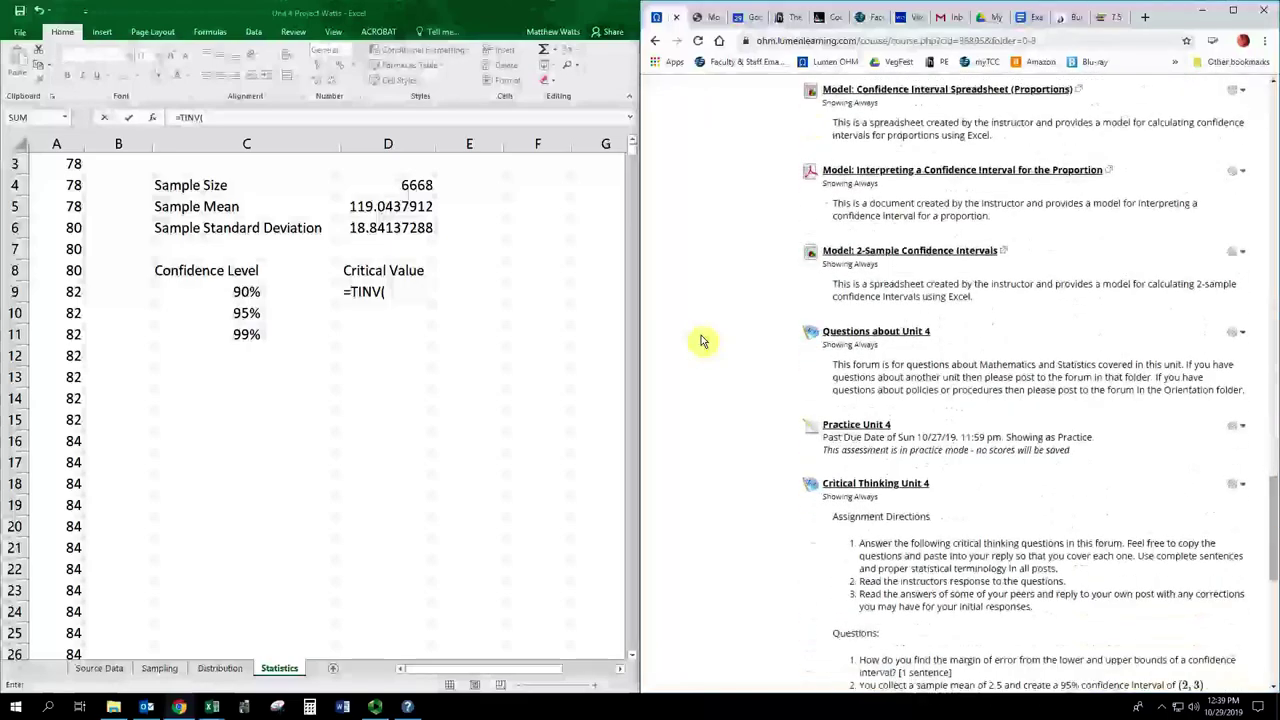
scroll(700, 341, down, 6)
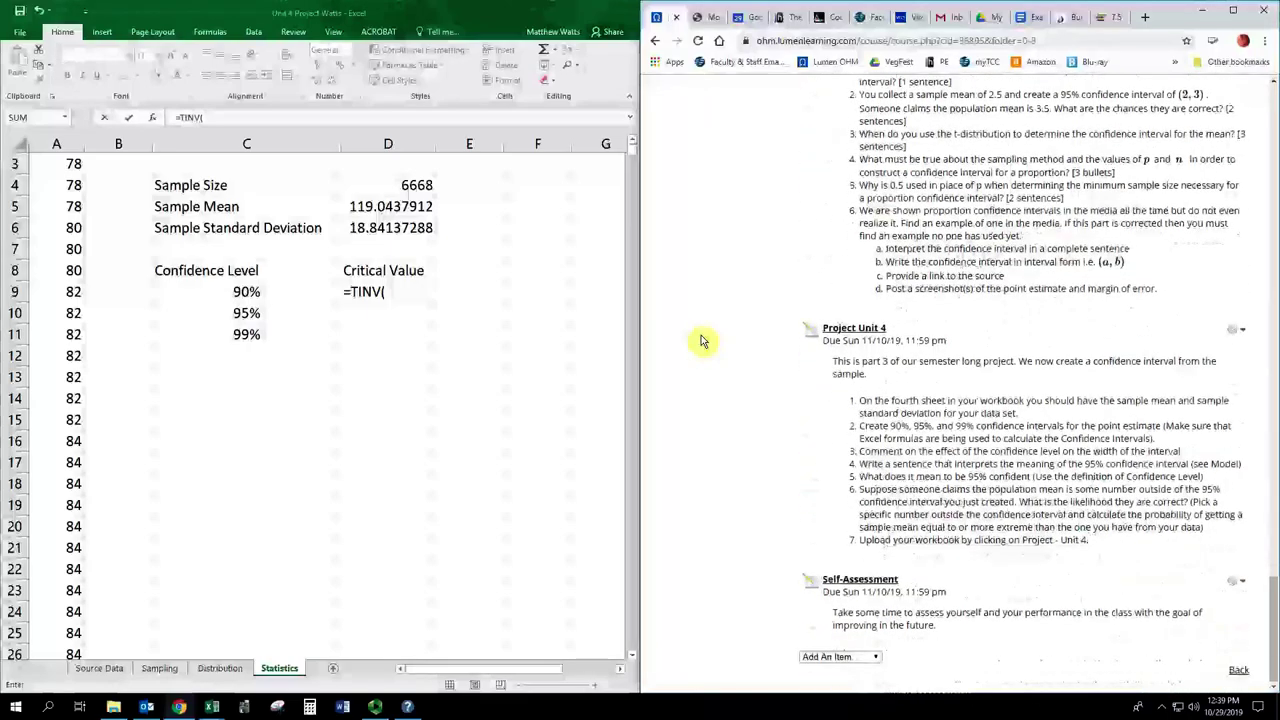
scroll(700, 341, up, 20)
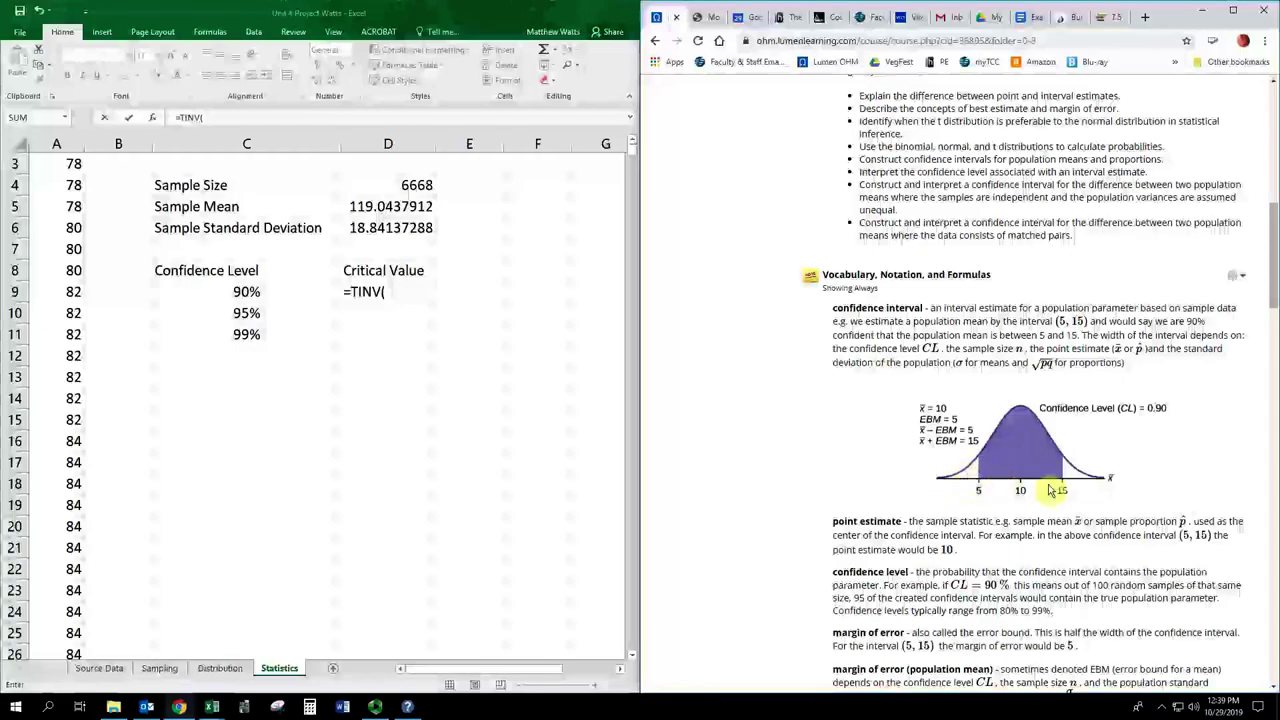
scroll(860, 493, down, 5)
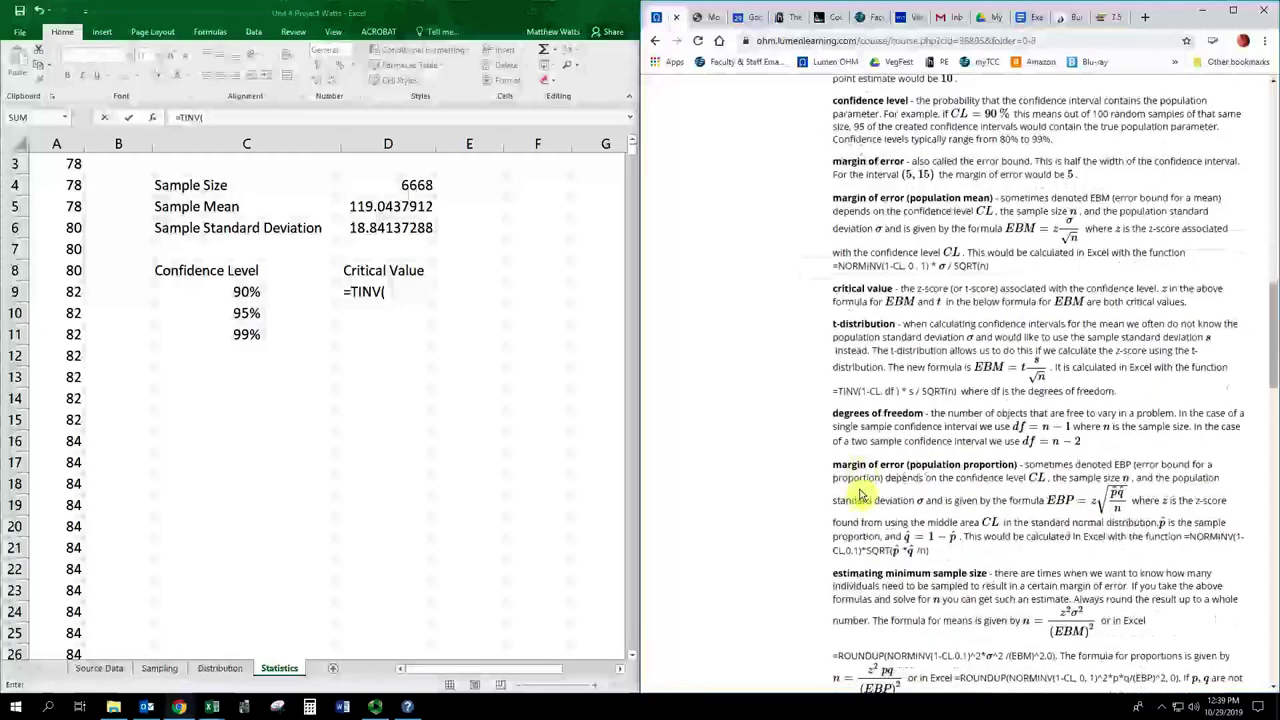
scroll(860, 493, down, 20)
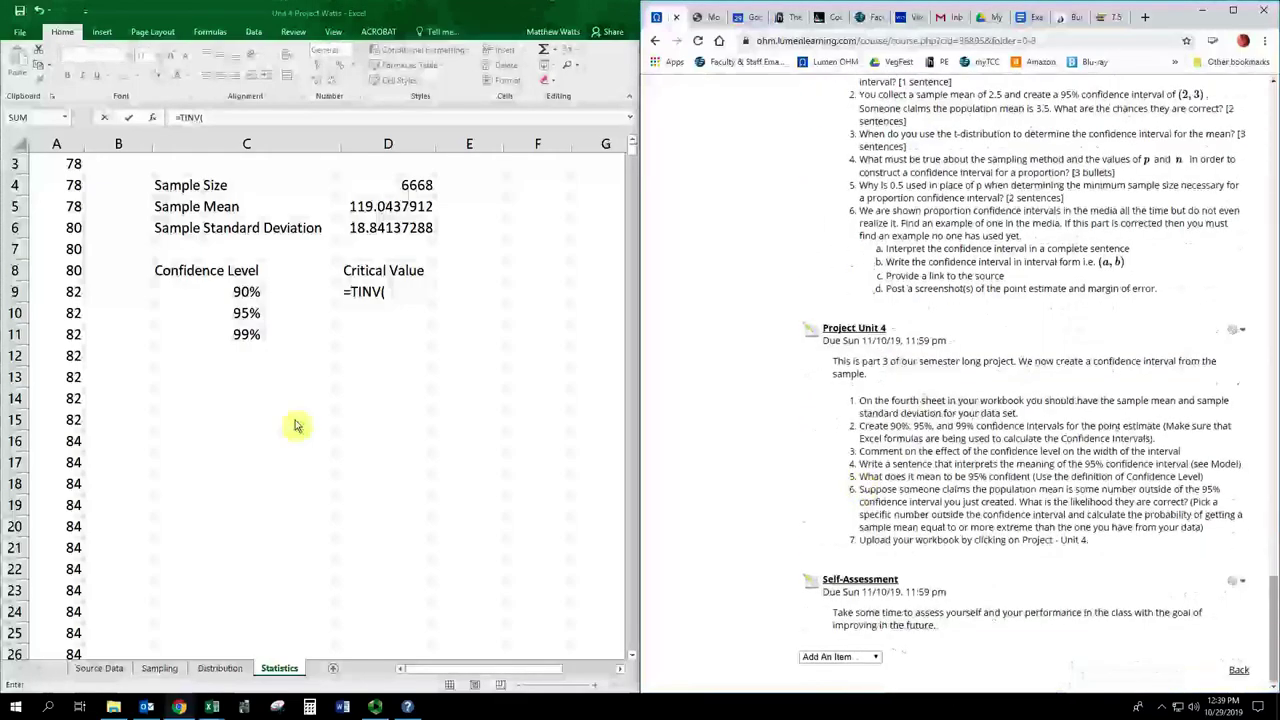
Step: Complete the critical value formula in D9 as =TINV(1-C9,D4-1)
click(403, 294)
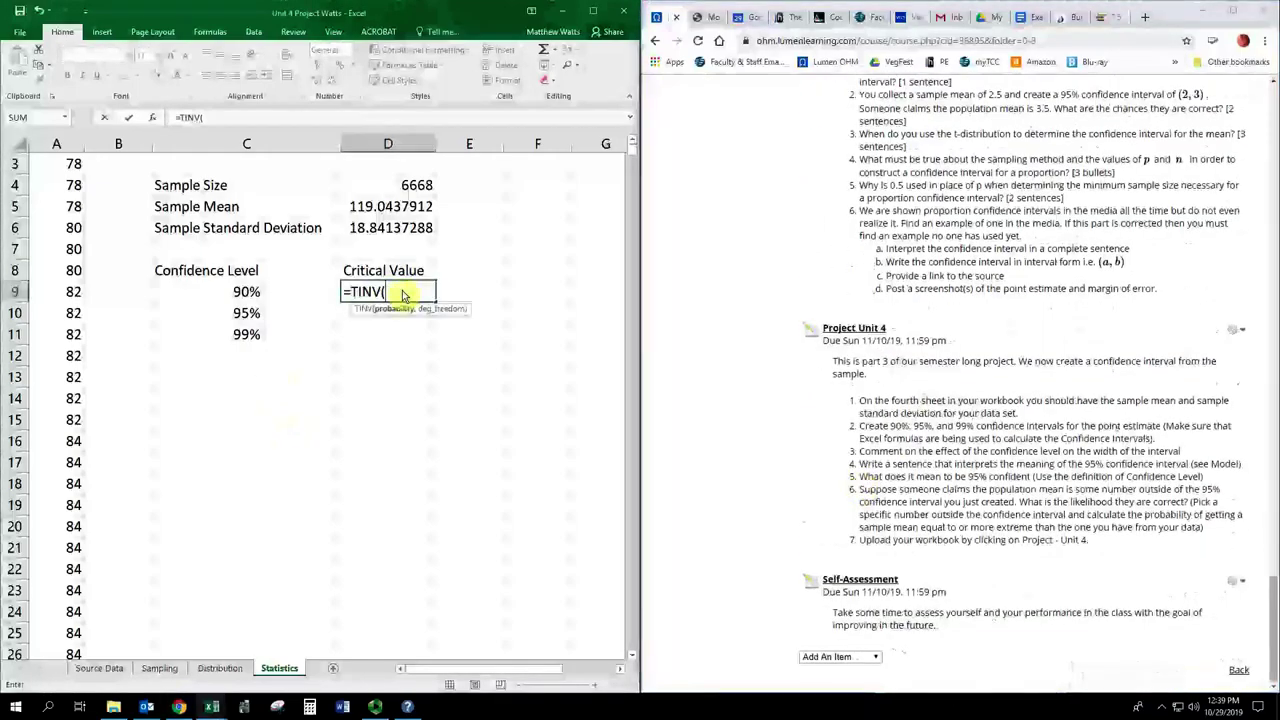
text(1-)
click(283, 299)
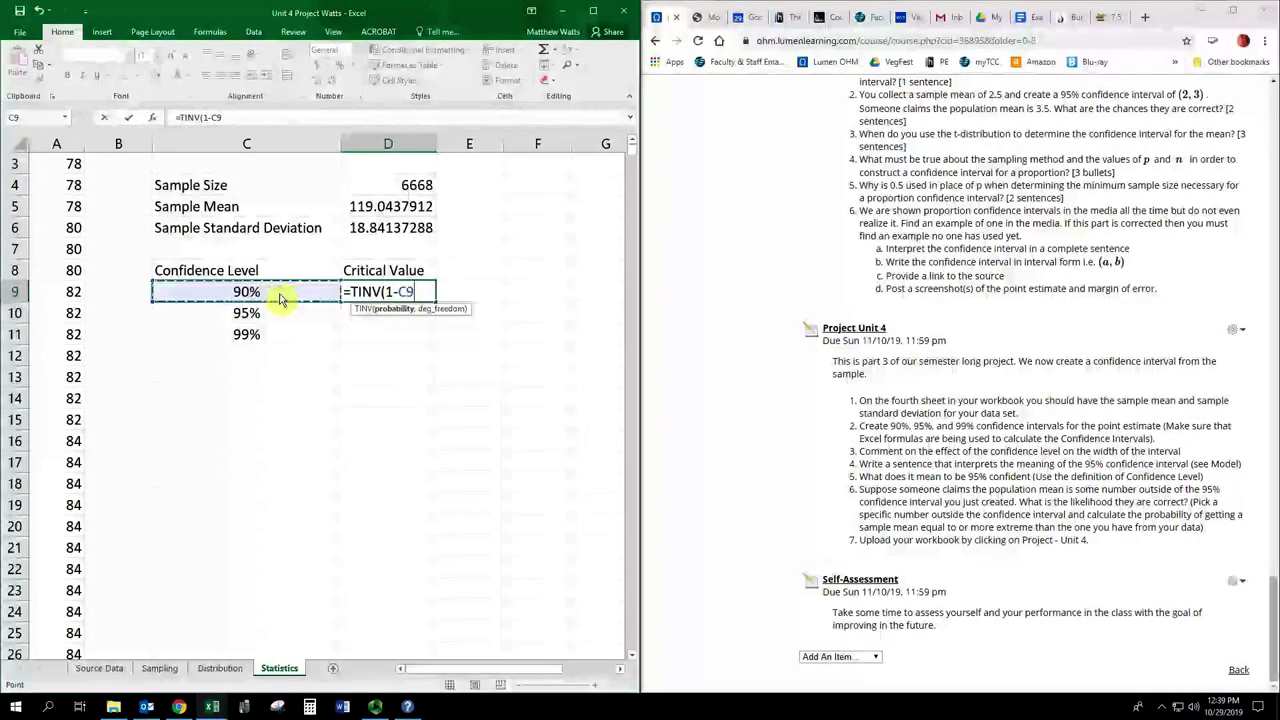
text(,)
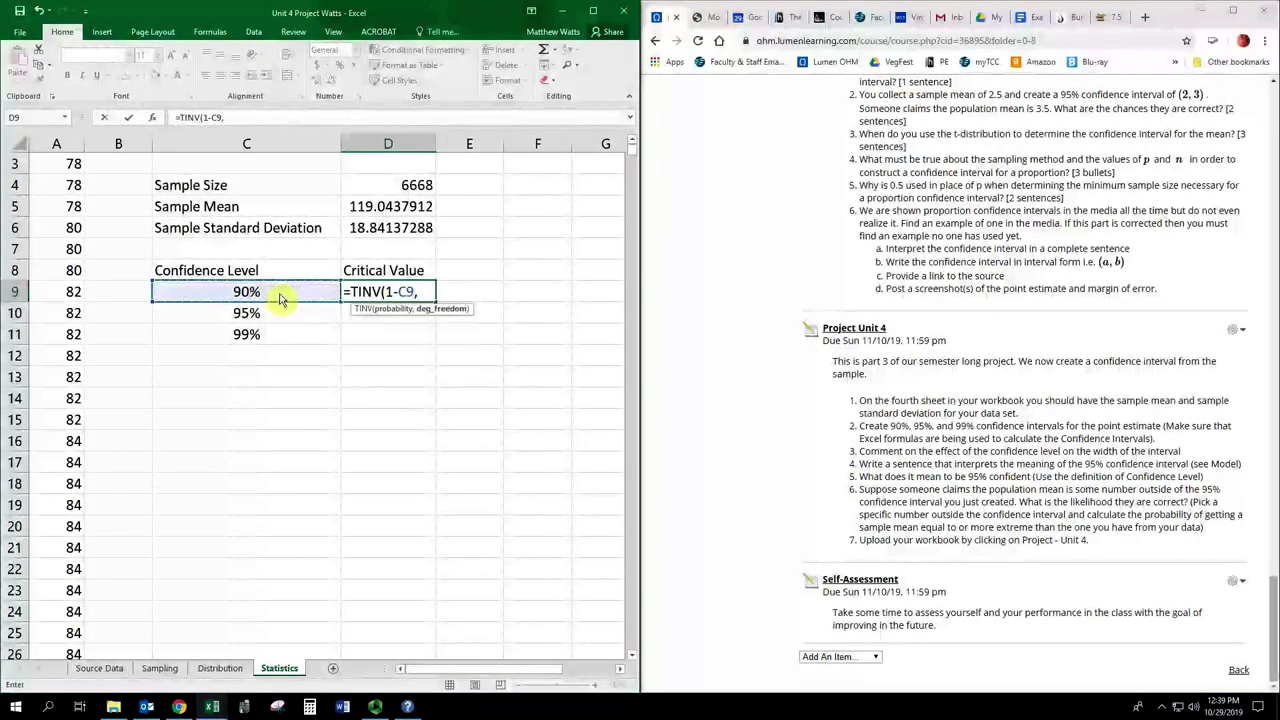
click(395, 190)
text(-)
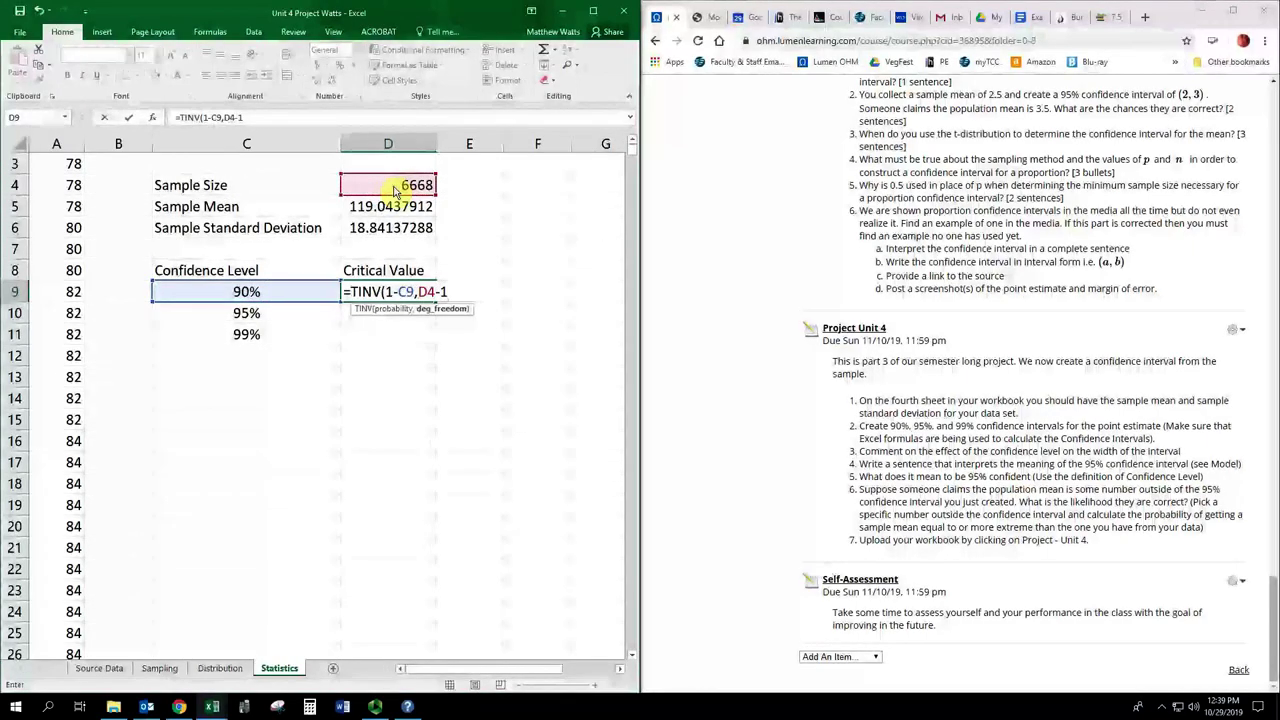
text(1))
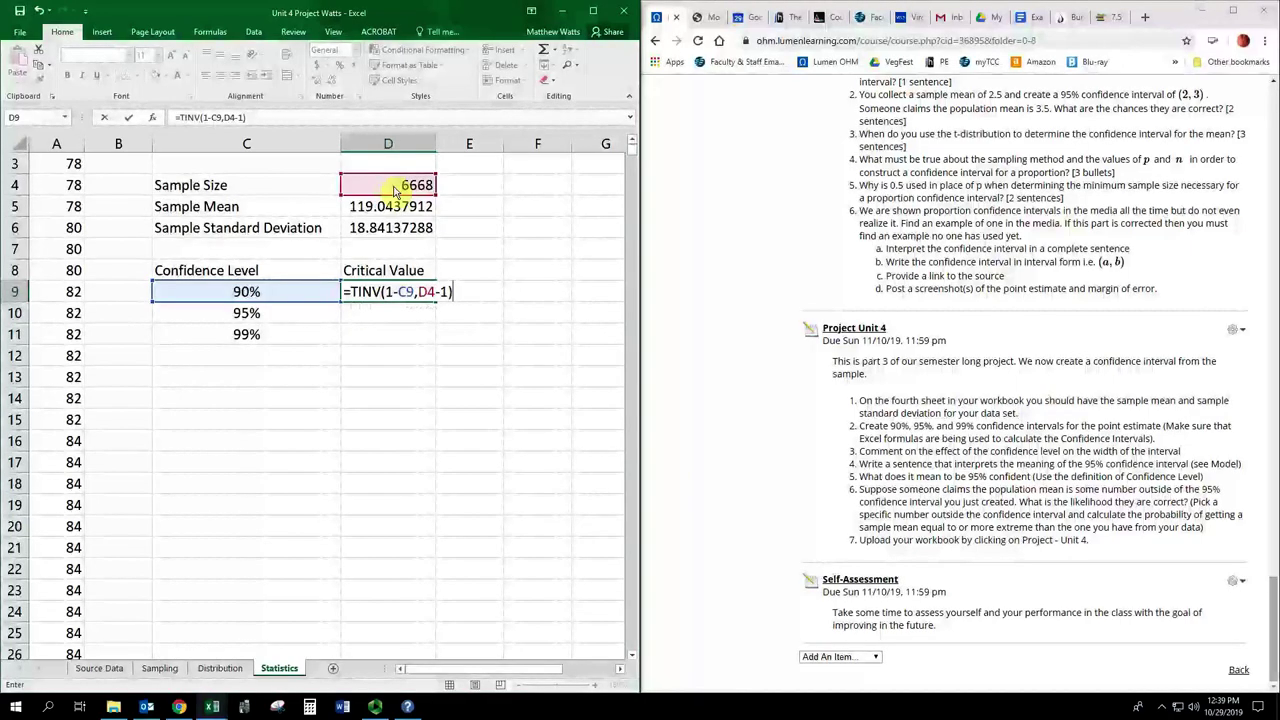
key(Return)
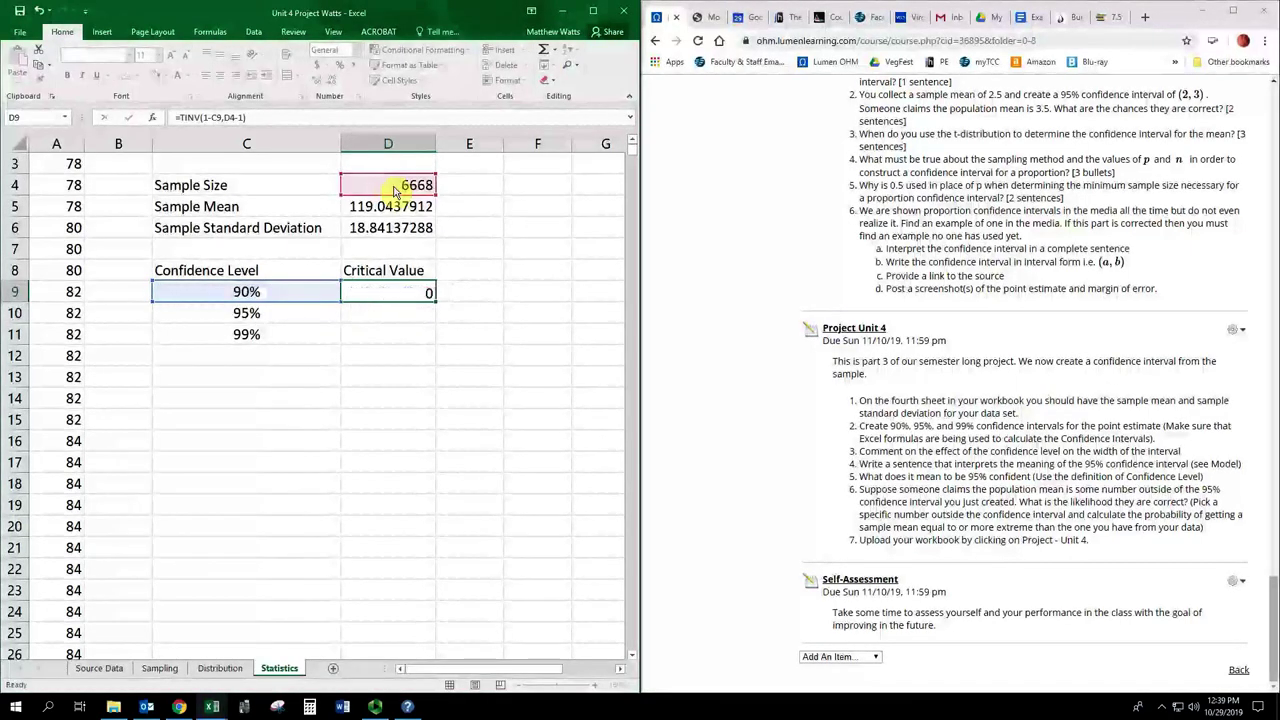
Step: Fill the critical value formula from D9 down through D11 and check the sample size cell D4 it refers to
click(408, 297)
drag(436, 302, 430, 344)
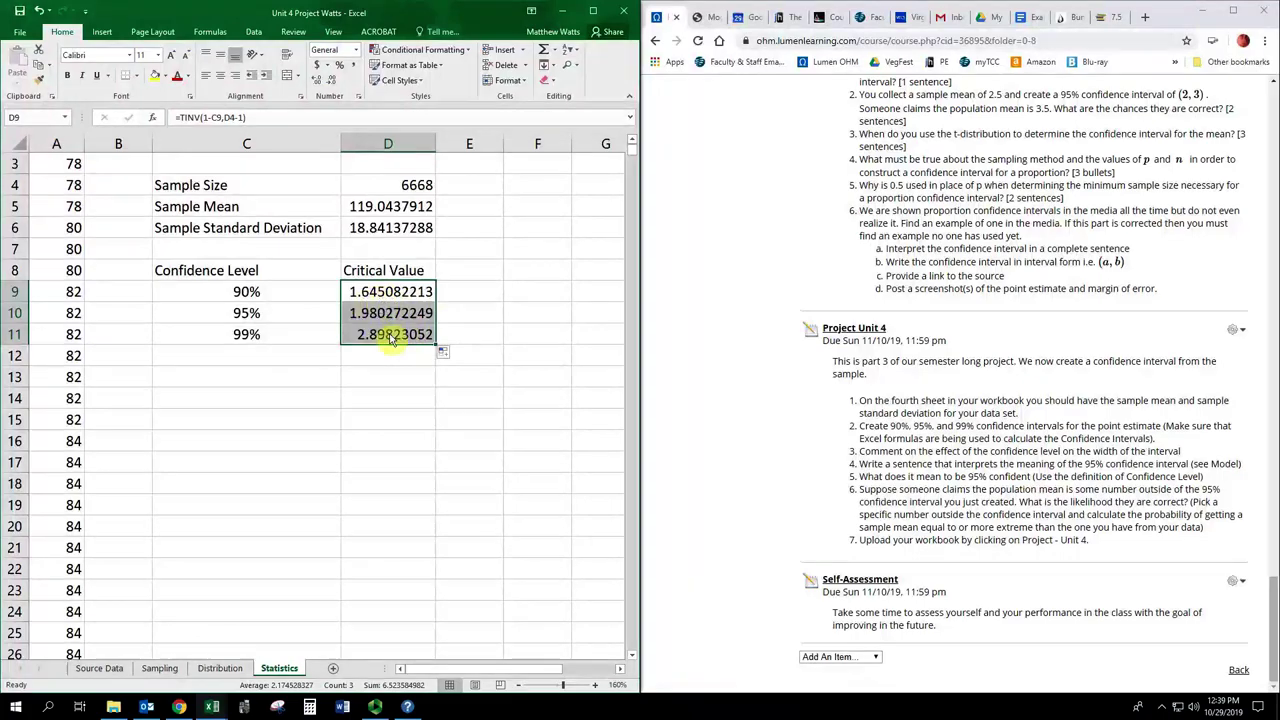
click(415, 185)
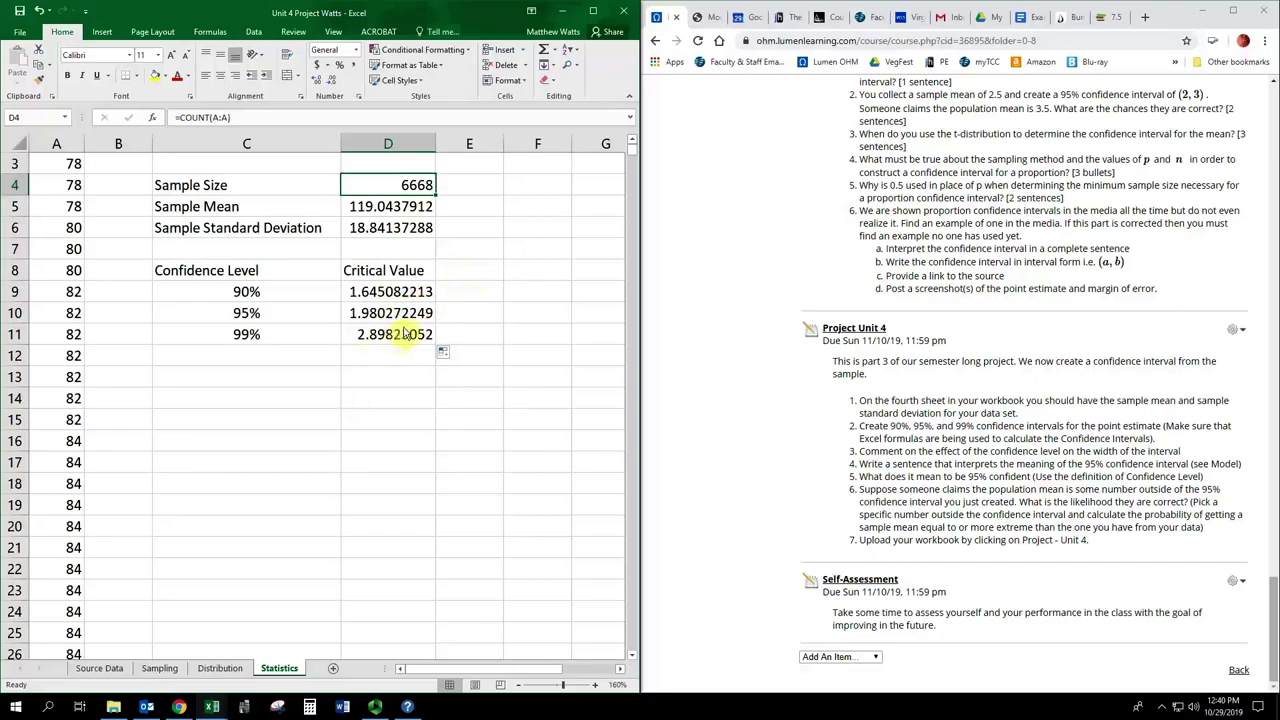
Step: Add the header "Margin of Error" in E8 and widen column E to fit it
click(476, 278)
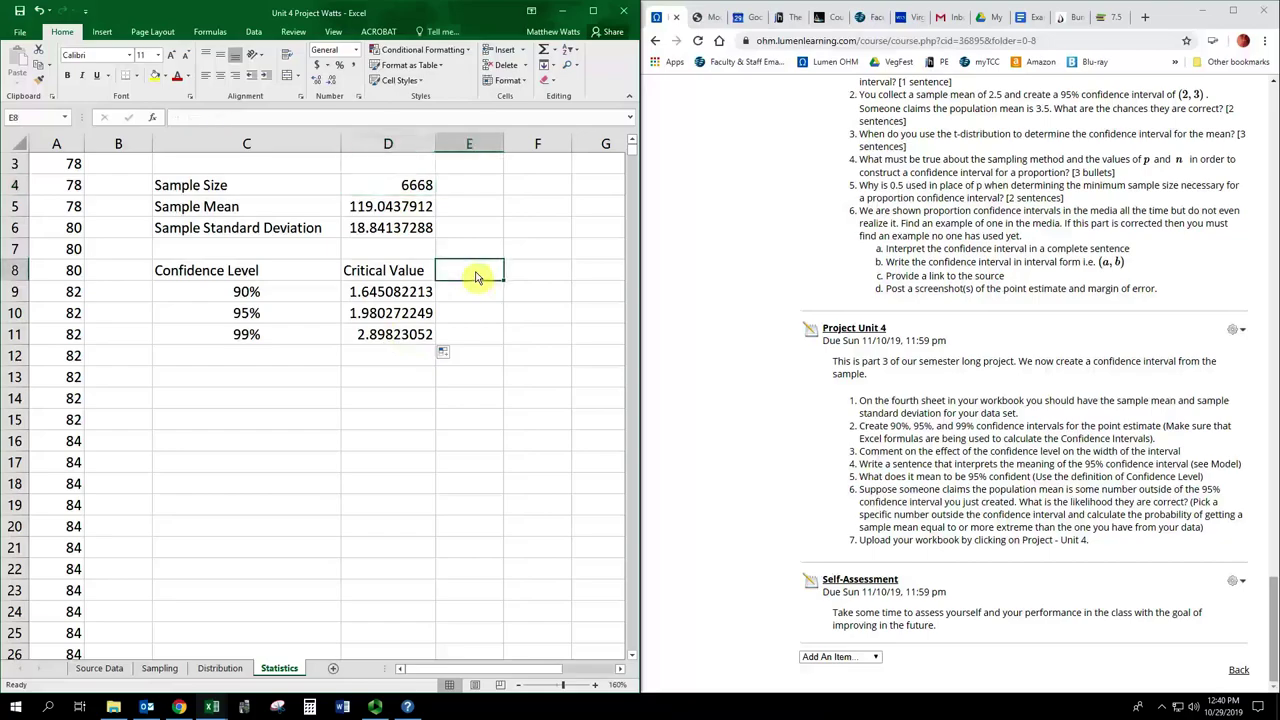
text(Marg)
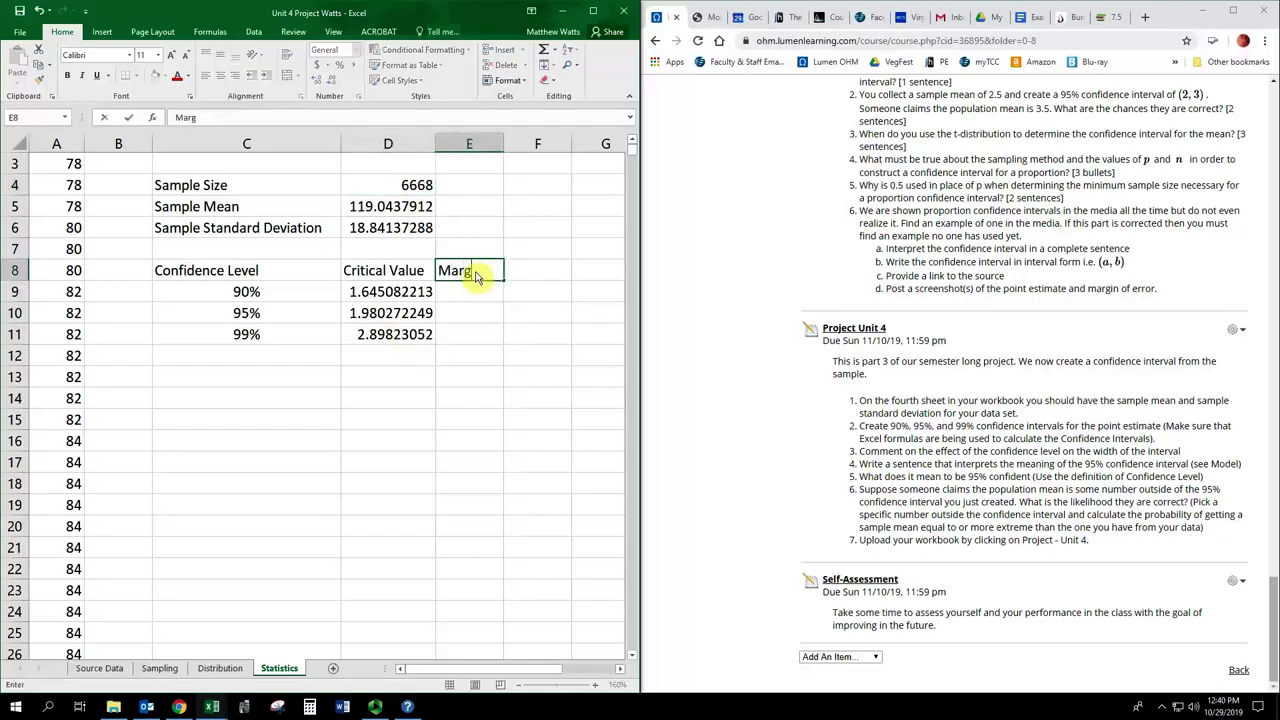
text(in of Error)
key(Return)
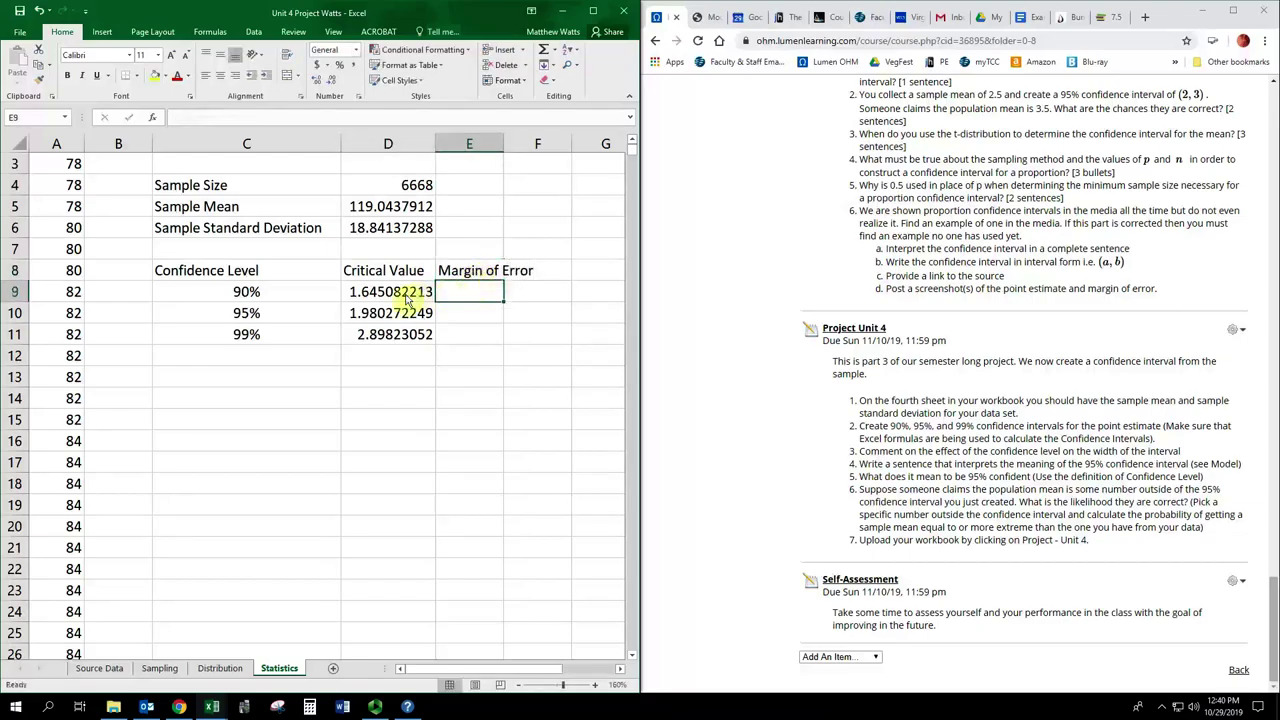
click(405, 298)
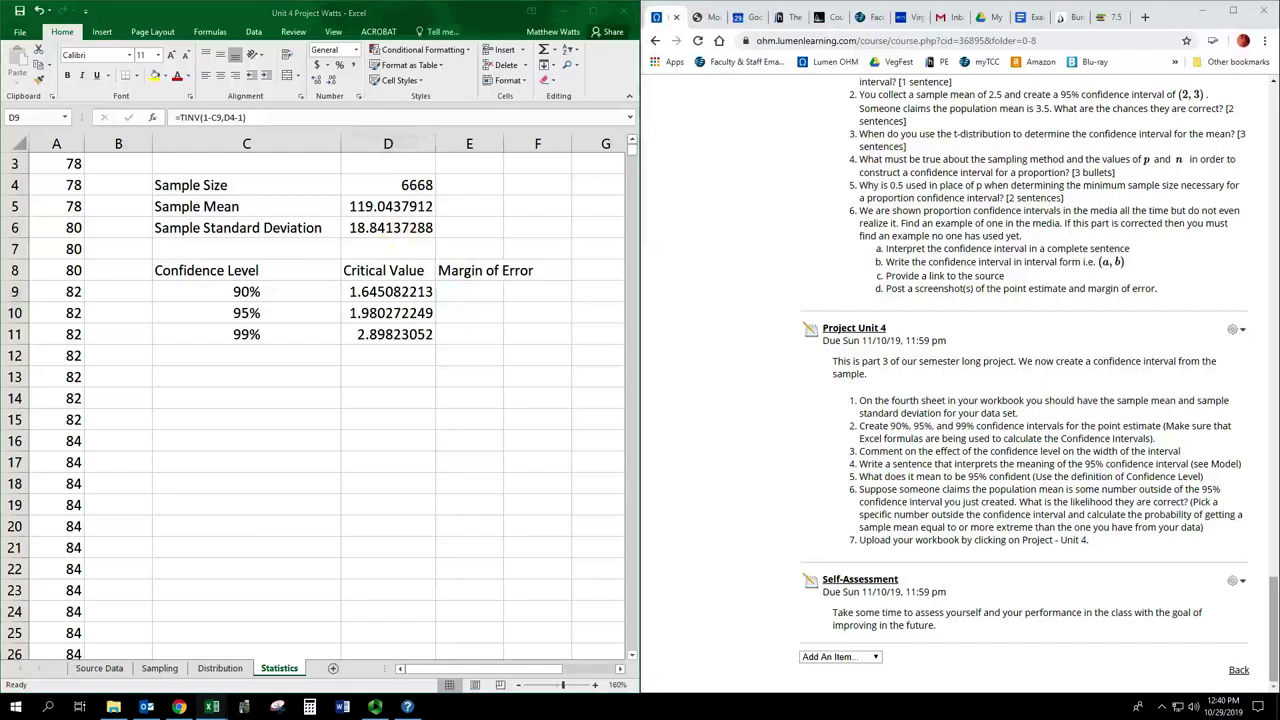
click(466, 291)
double_click(503, 140)
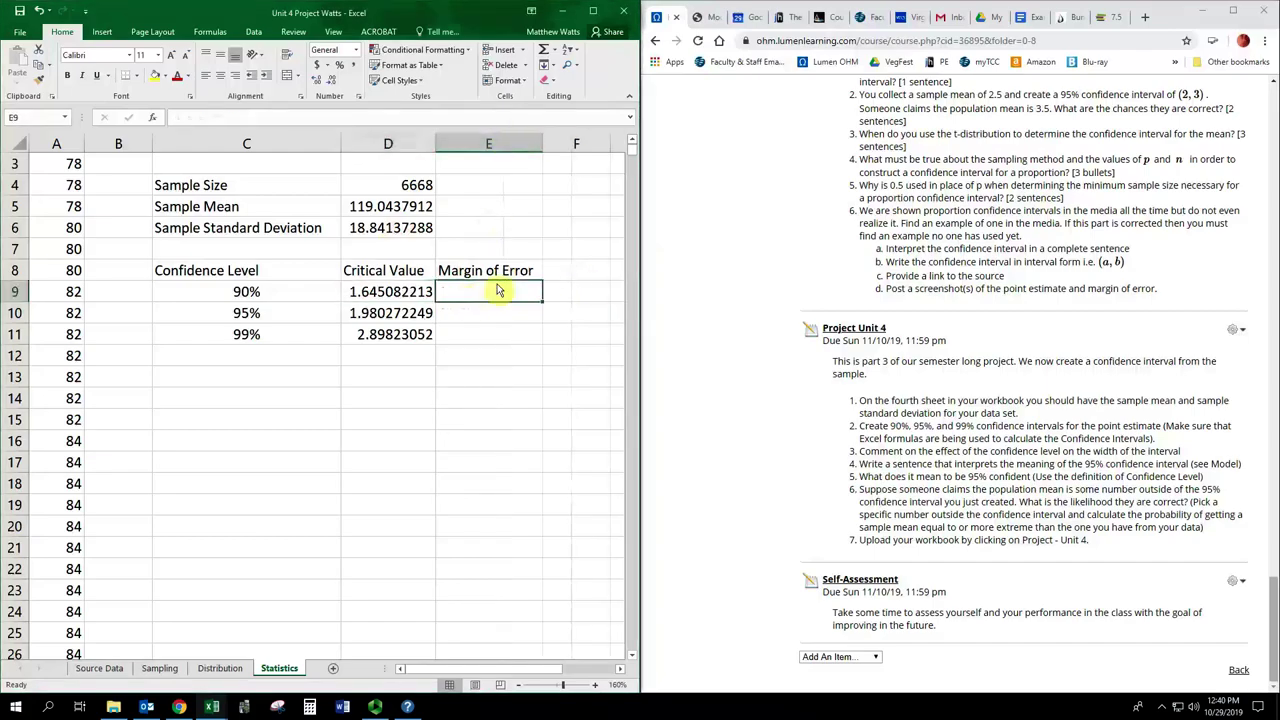
Step: Enter the margin of error formula =D9*D6/SQRT(D4) in E9 for the 90% confidence level
text(=)
key(Left)
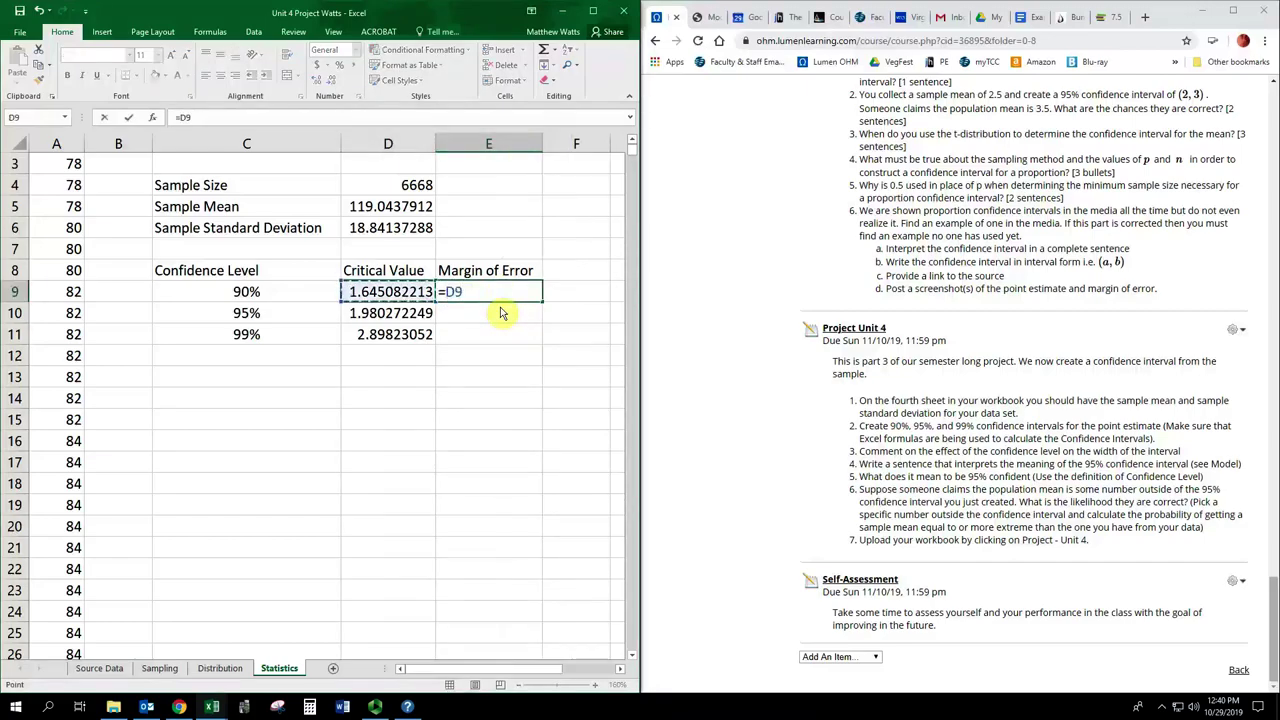
text(*)
key(Up)
key(Up)
key(Up)
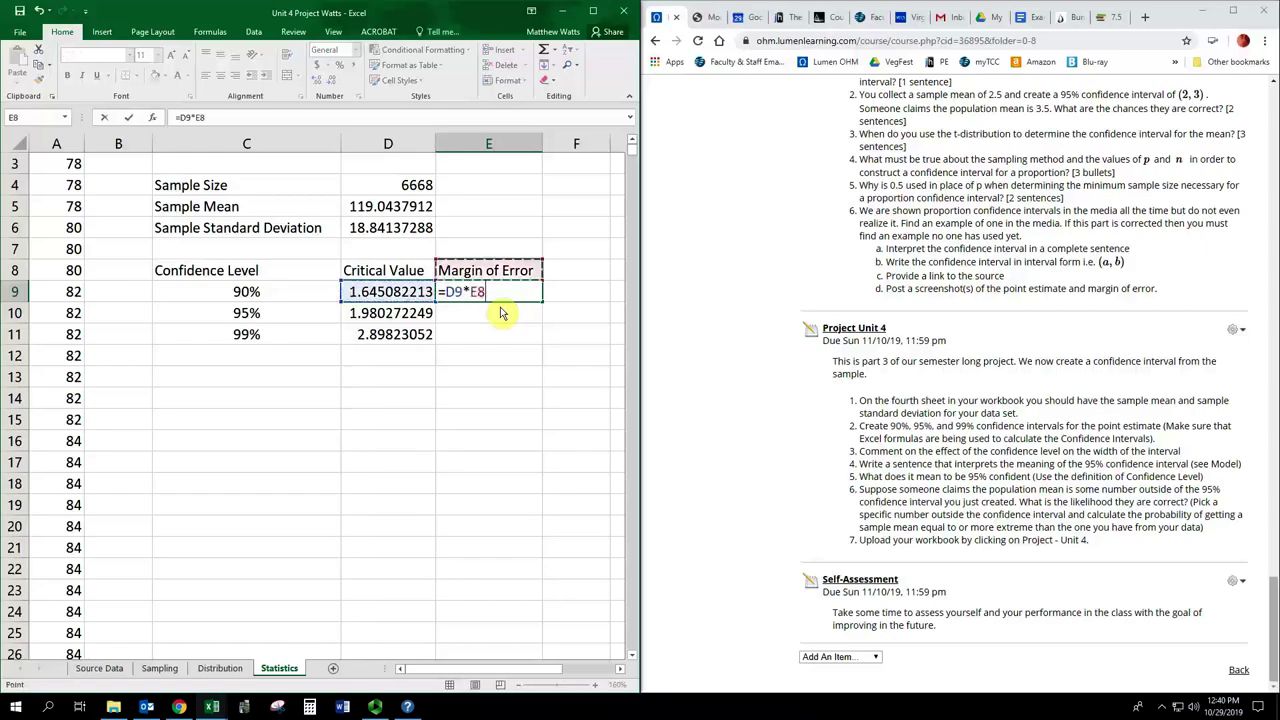
key(Left)
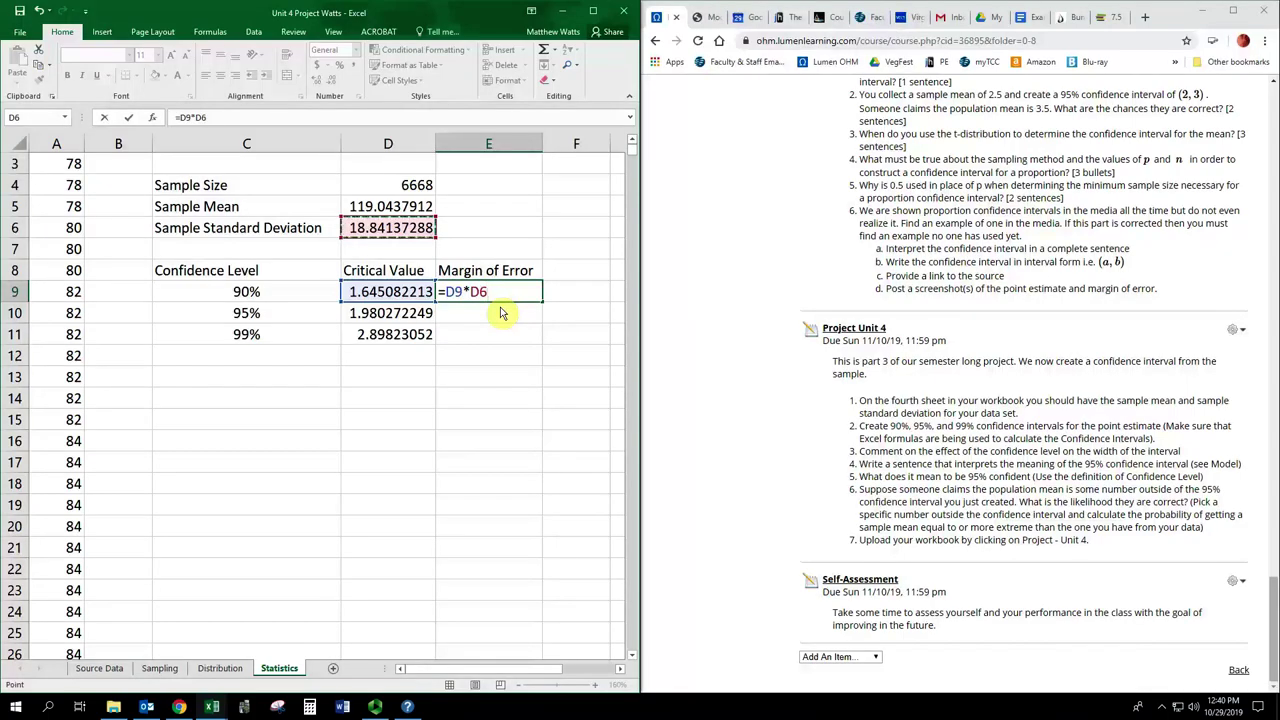
text(/SQR)
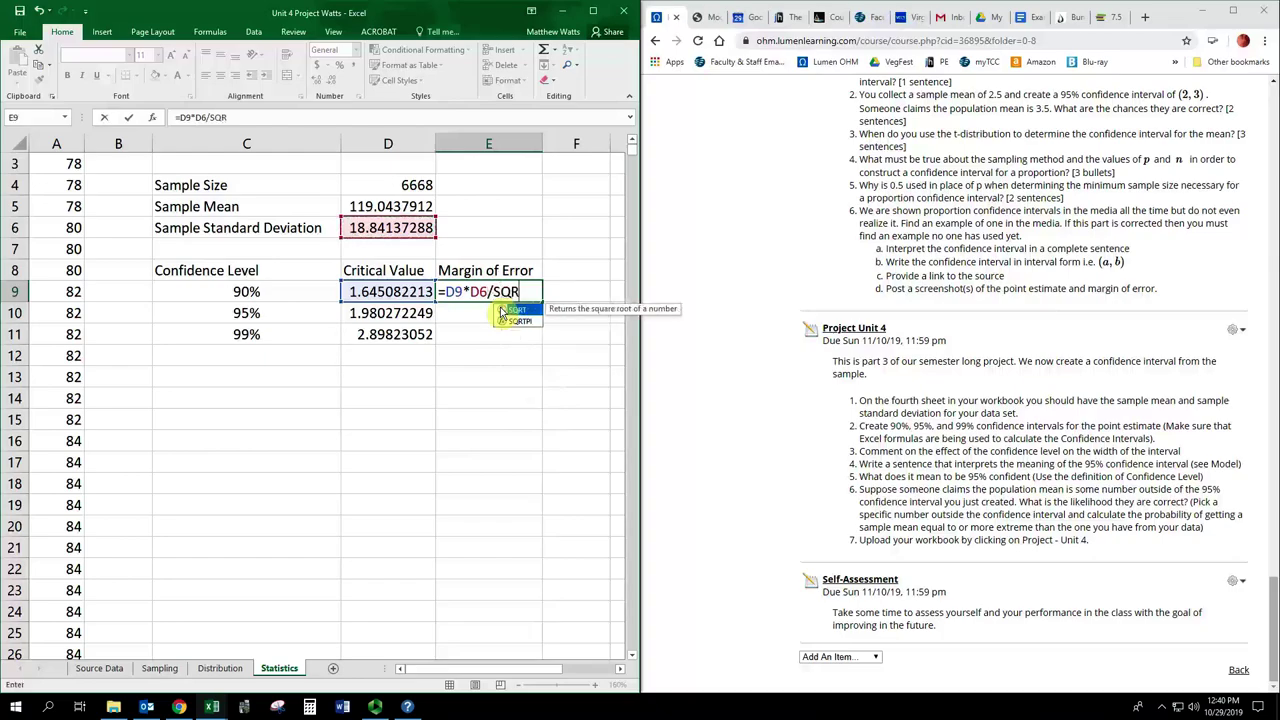
text(T()
key(Up)
key(Up)
key(Up)
key(Up)
key(Up)
key(Left)
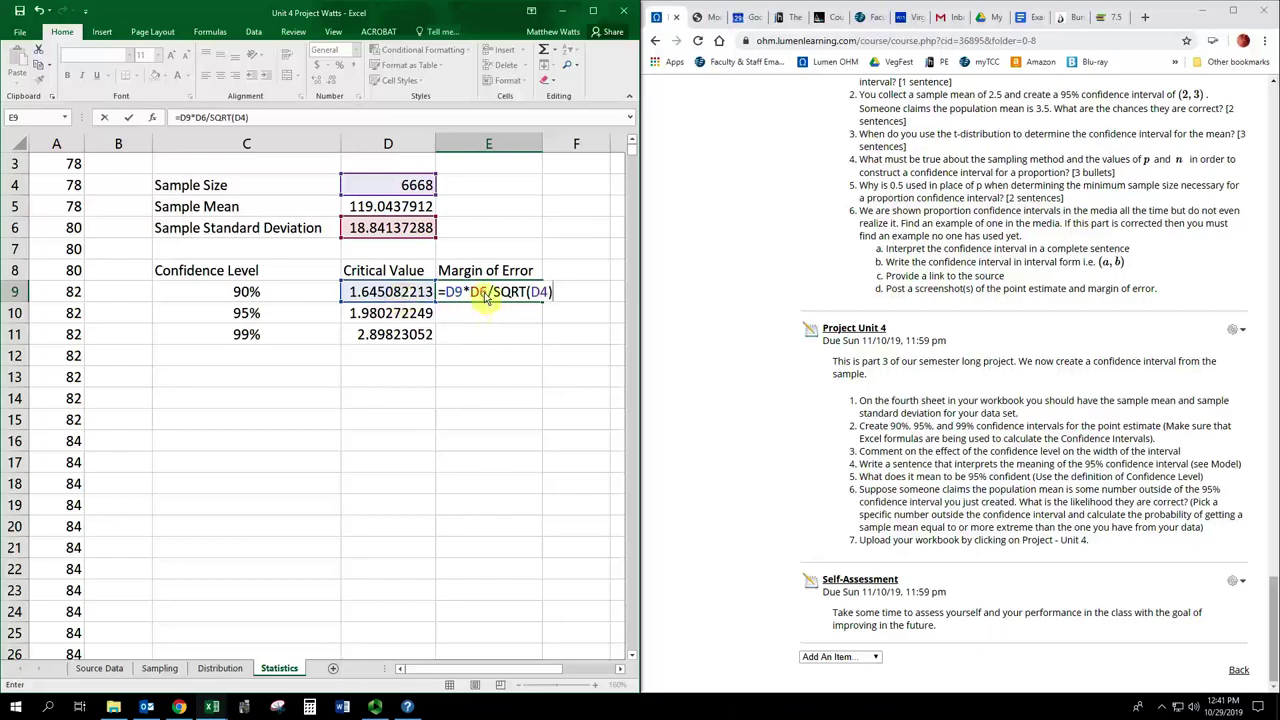
Step: Make the D6 and D4 references in E9 absolute, giving =D9*$D$6/SQRT($D$4), and fill the formula down through E11
click(485, 297)
double_click(485, 293)
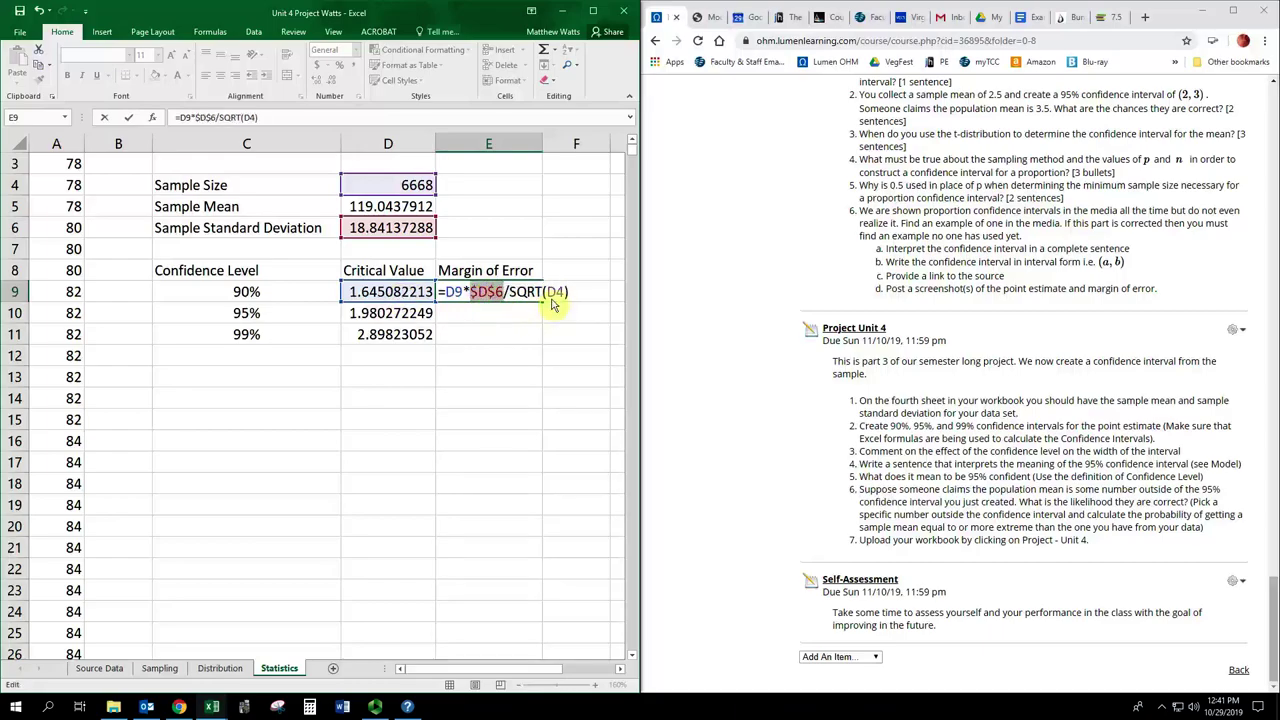
key(F4)
key(F4)
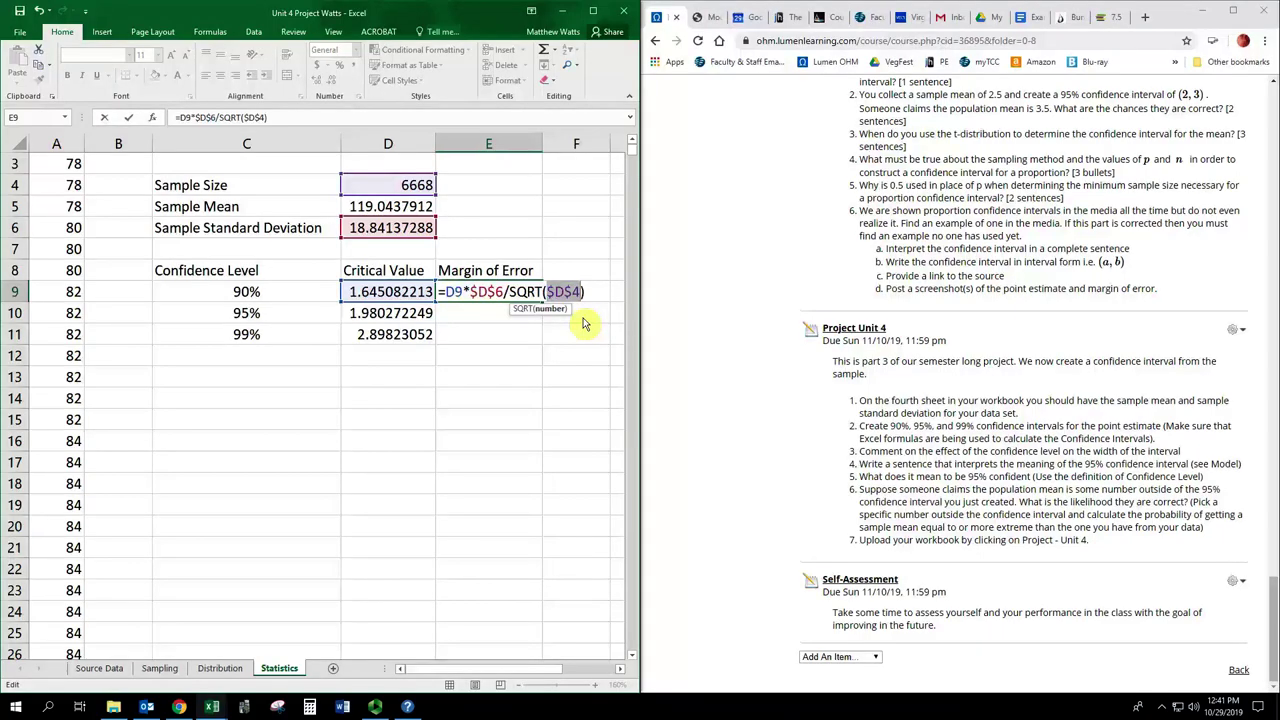
key(Return)
click(536, 299)
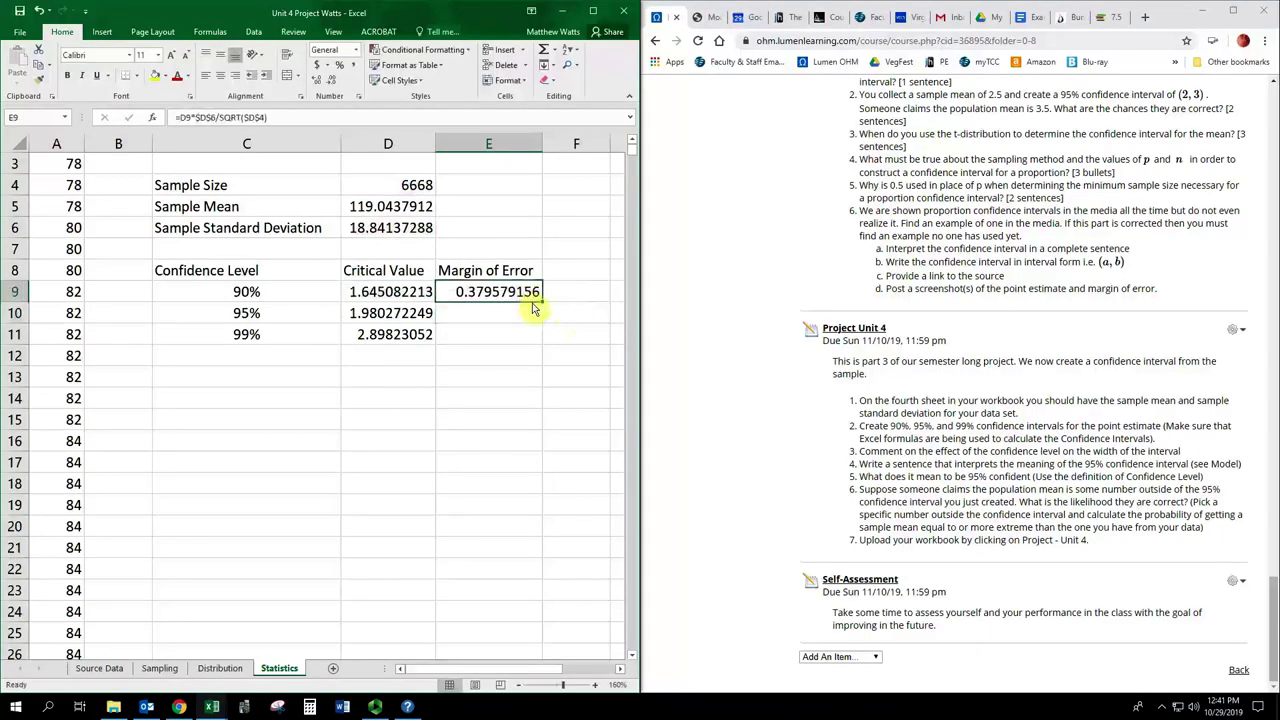
drag(541, 307, 545, 338)
Step: Add the header "Lower Bound" in F8, fit column F to it, and narrow column C slightly
click(565, 277)
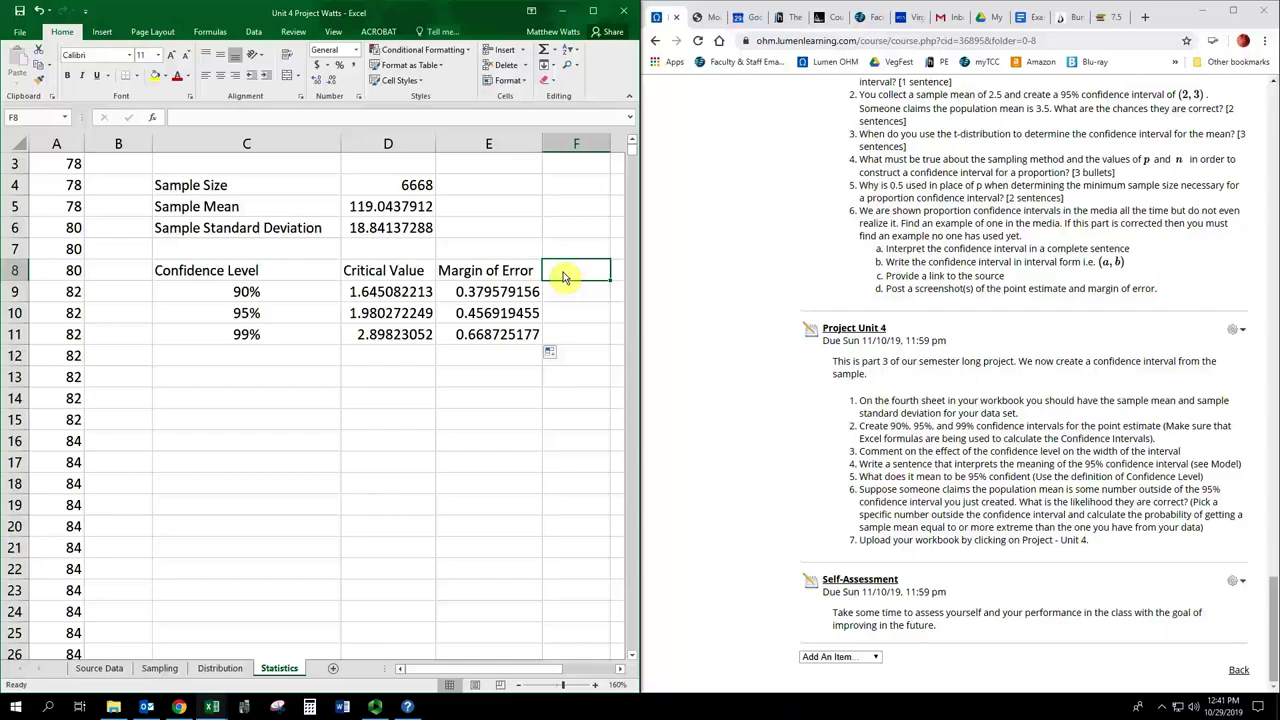
text(Lower Boun)
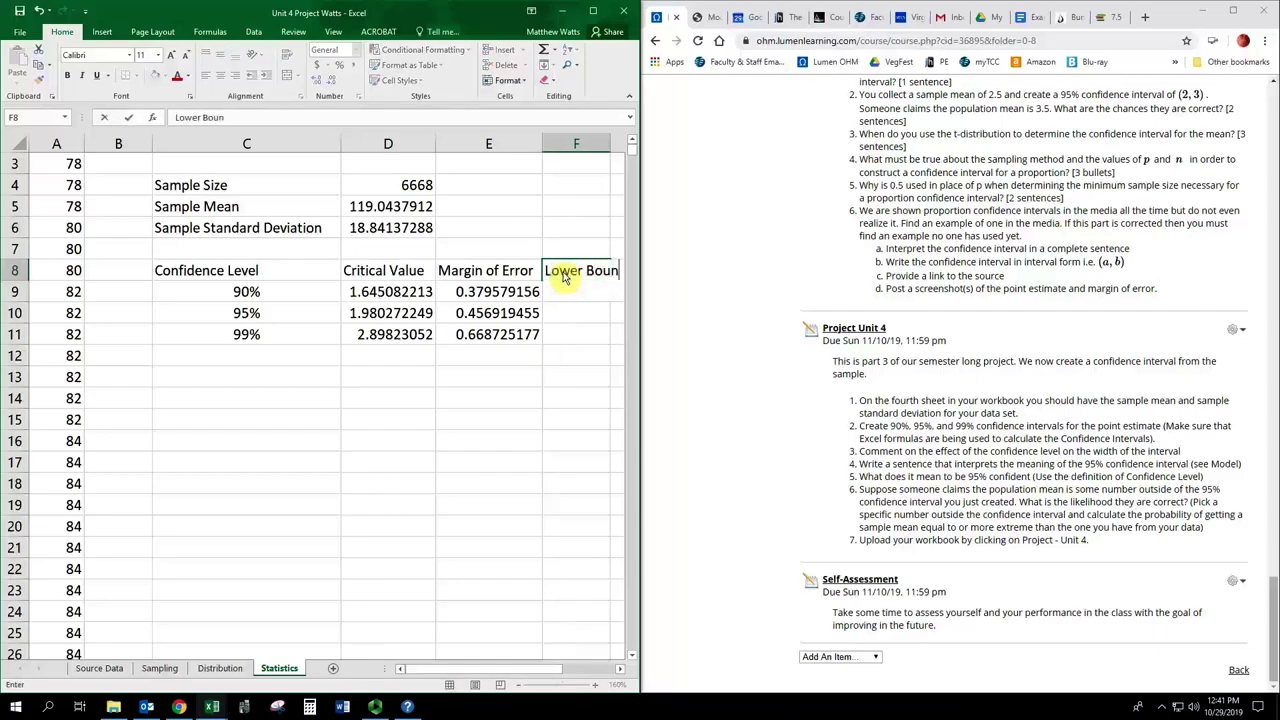
text(d)
key(ctrl+Return)
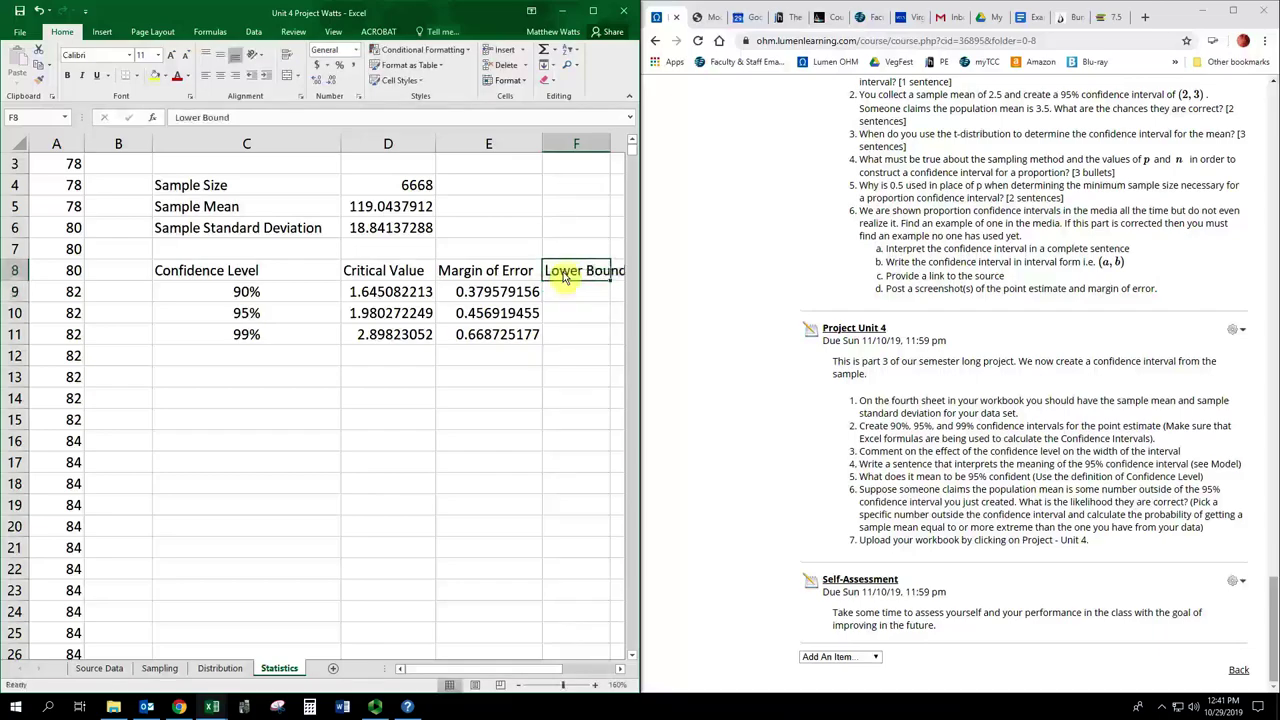
click(620, 669)
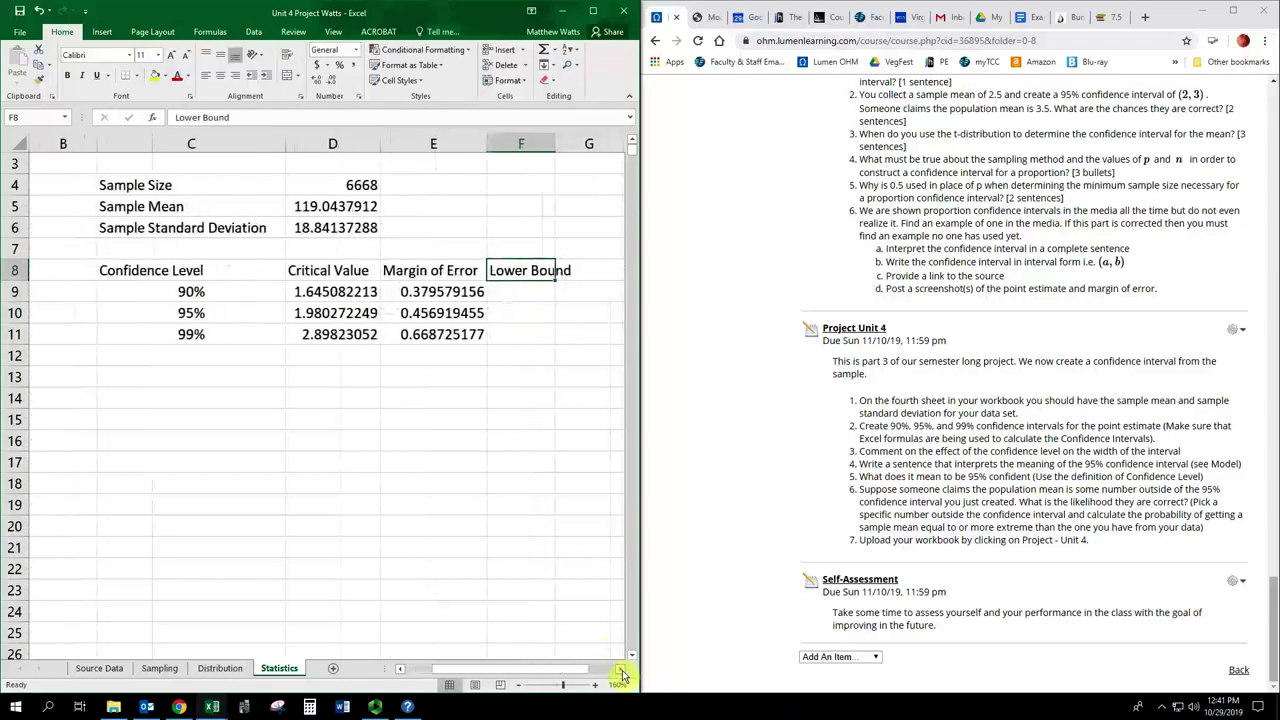
click(620, 669)
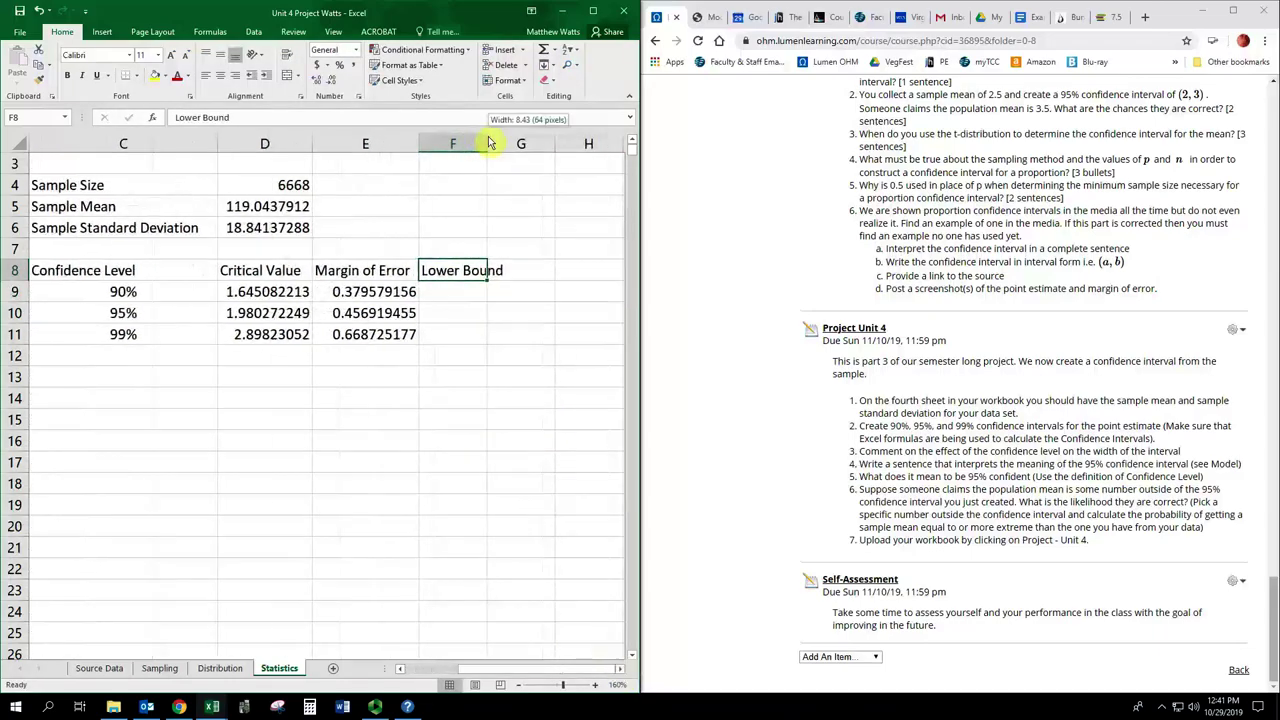
drag(217, 147, 201, 148)
Step: Add the header "Upper Bound" in G8 and widen column G to fit it
click(519, 273)
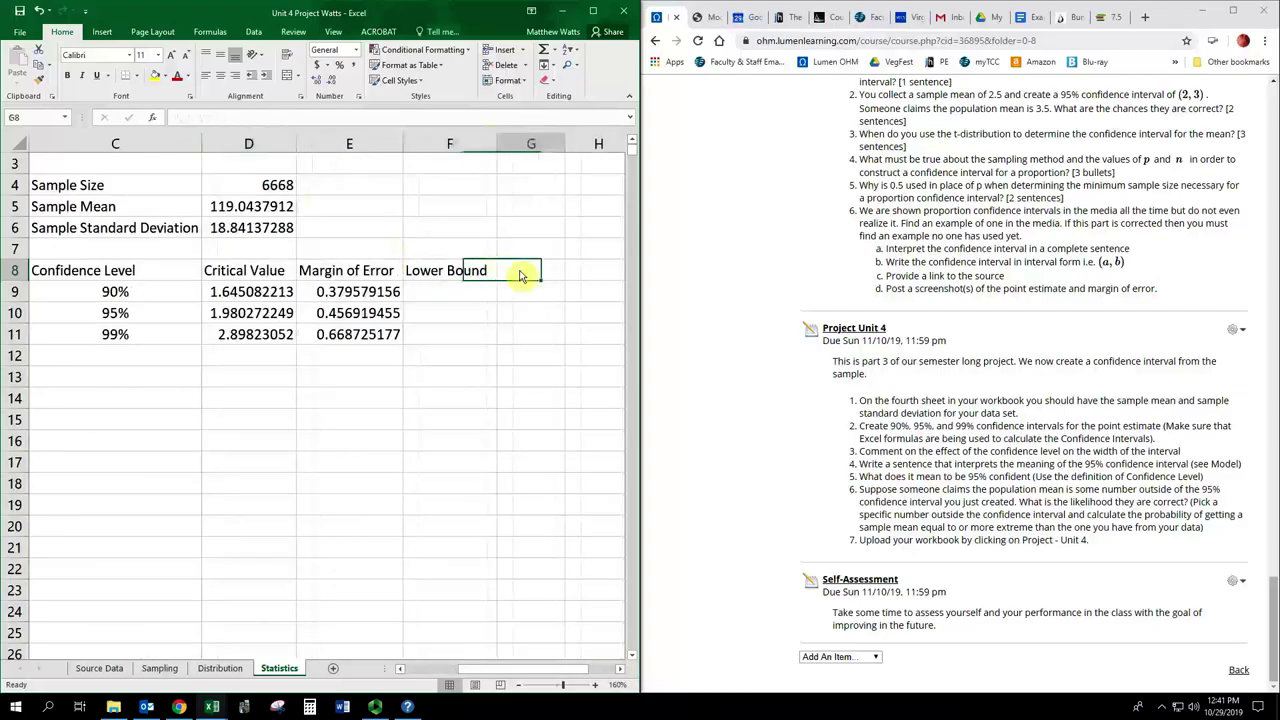
text(Upper Bound)
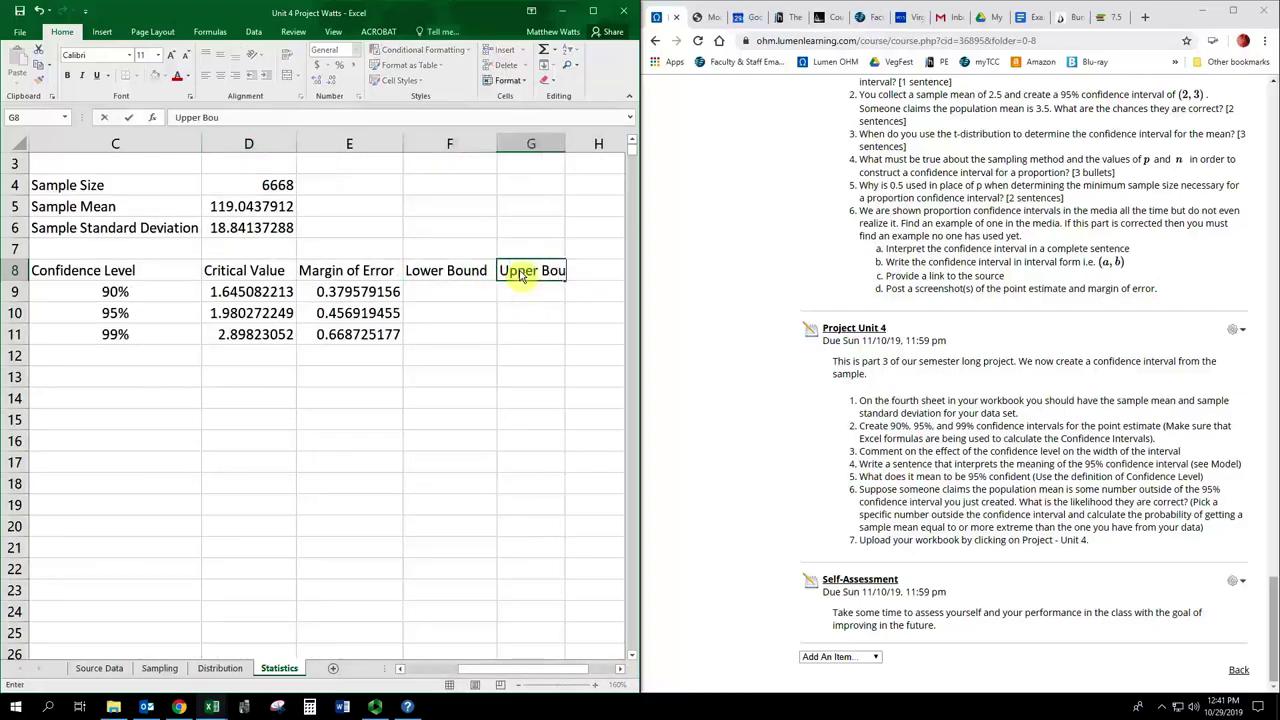
key(Return)
double_click(566, 143)
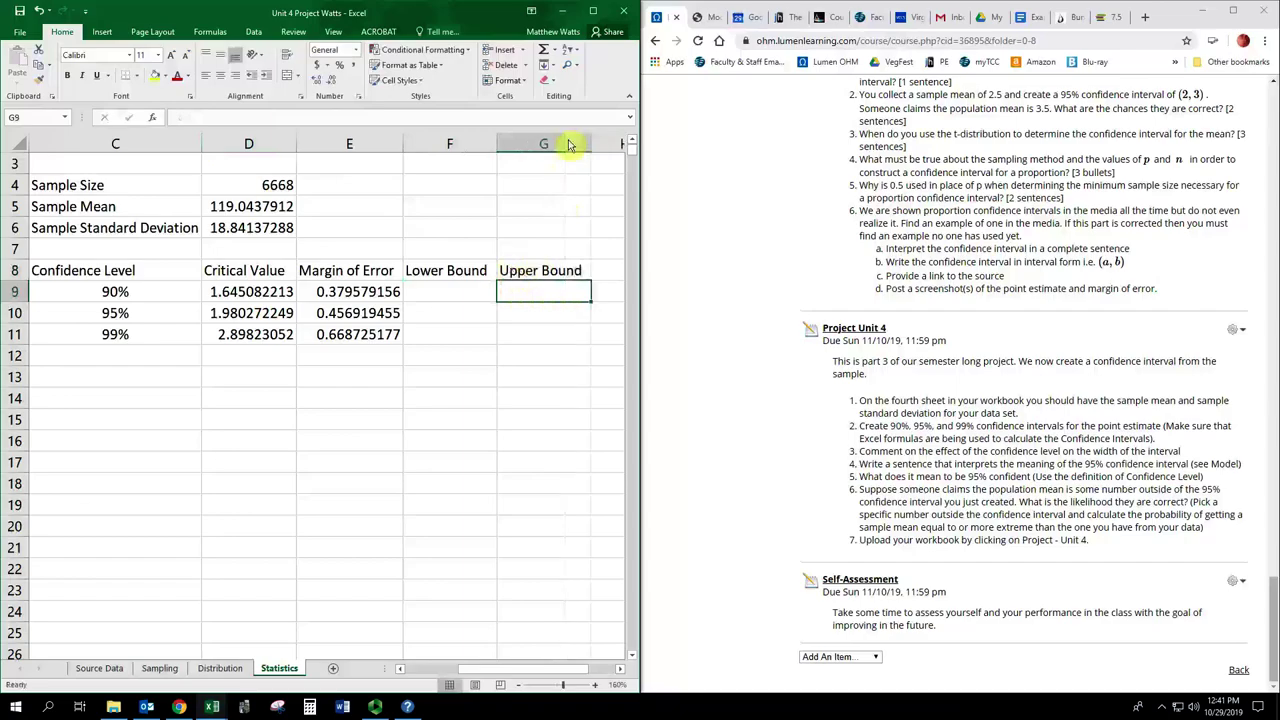
Step: Enter the lower bound formula =$D$5-E9 in F9 and fill it down through F11
click(476, 293)
text(=)
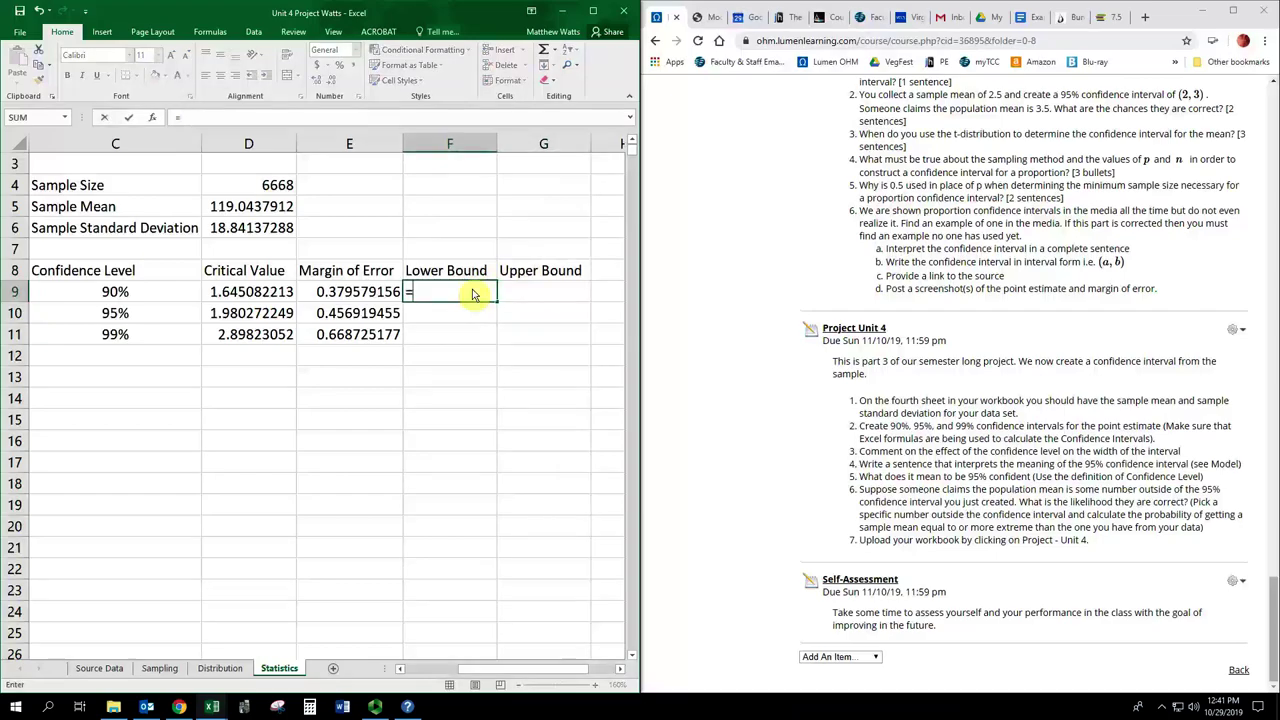
key(Up)
key(Up)
key(Up)
key(Up)
key(Left)
key(Left)
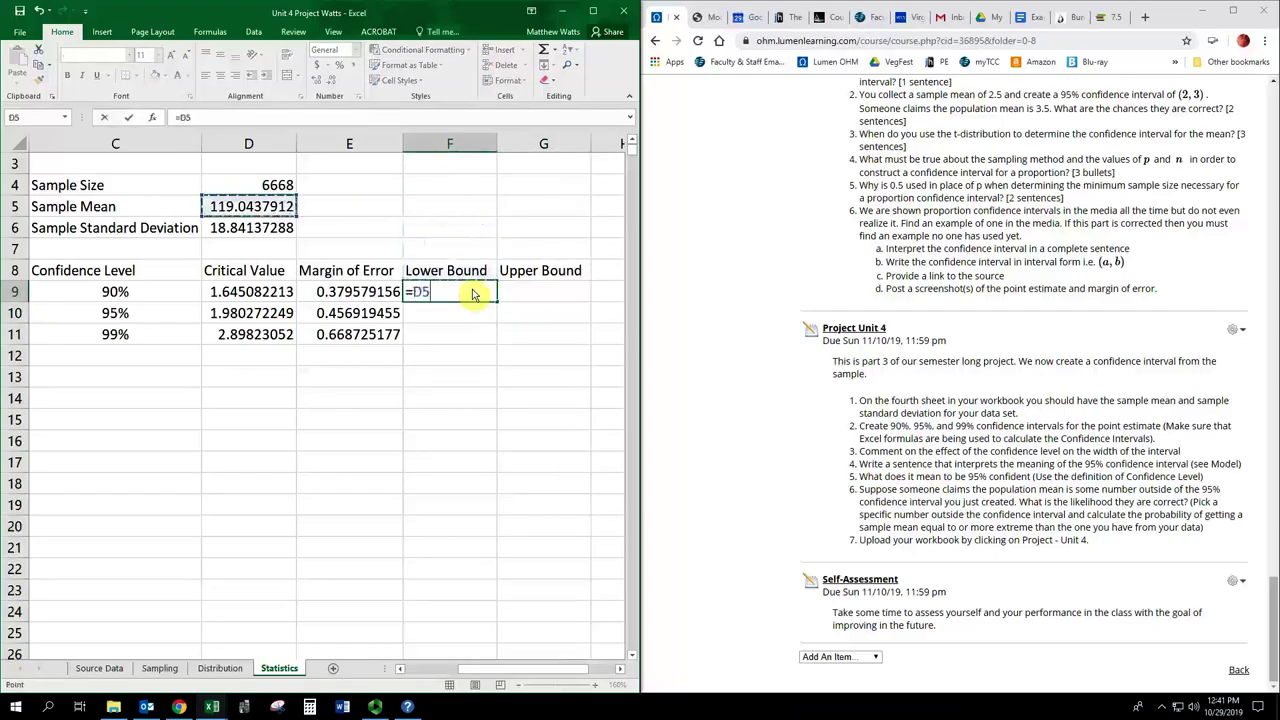
key(F4)
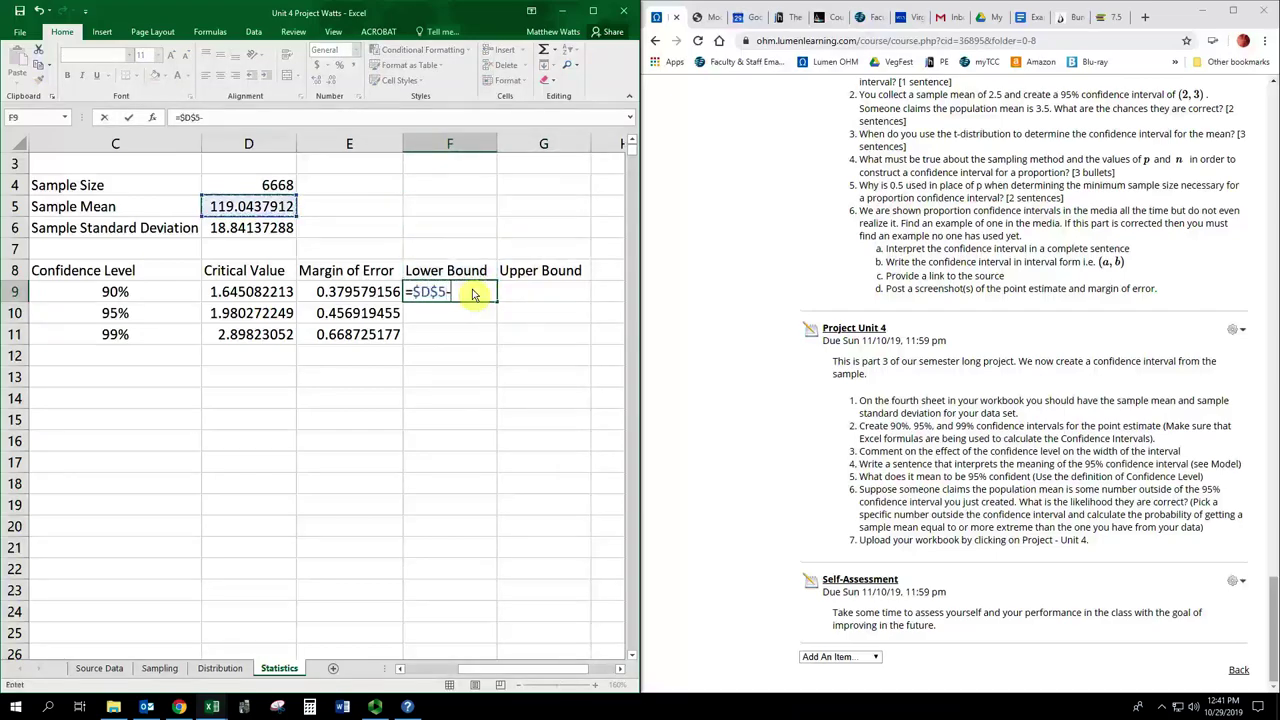
text(-)
key(Left)
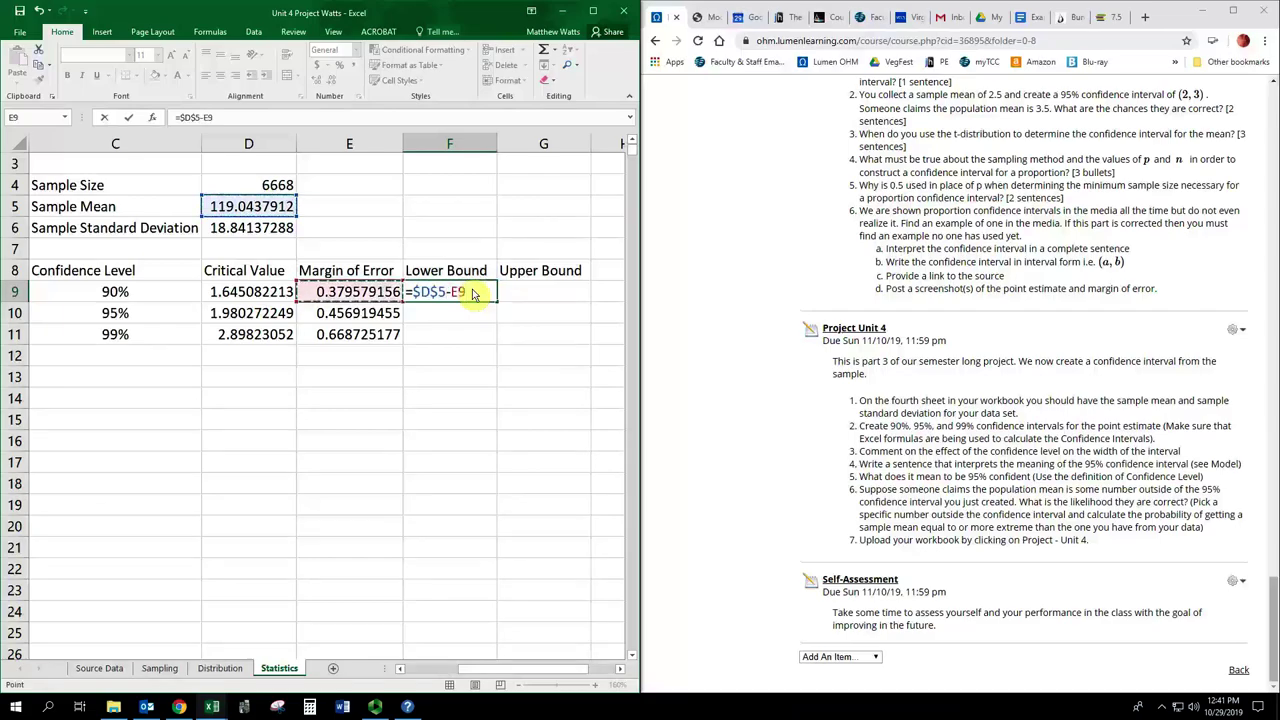
key(ctrl+Return)
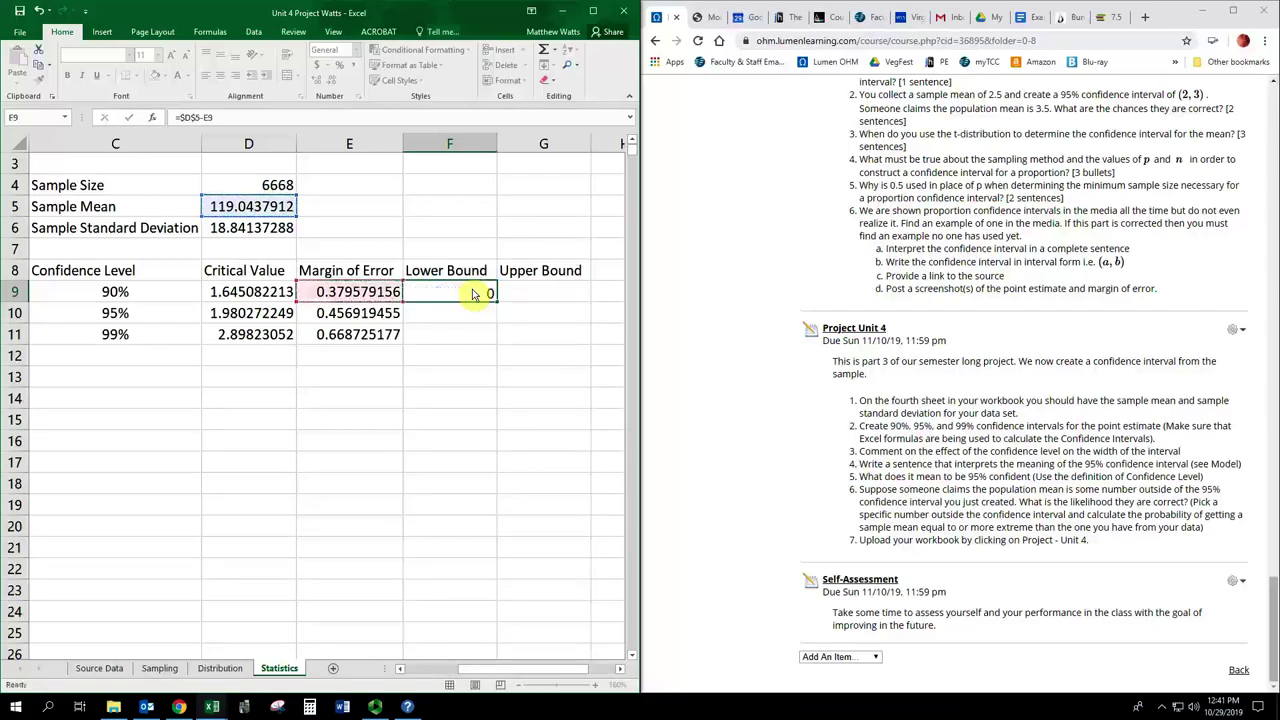
double_click(497, 303)
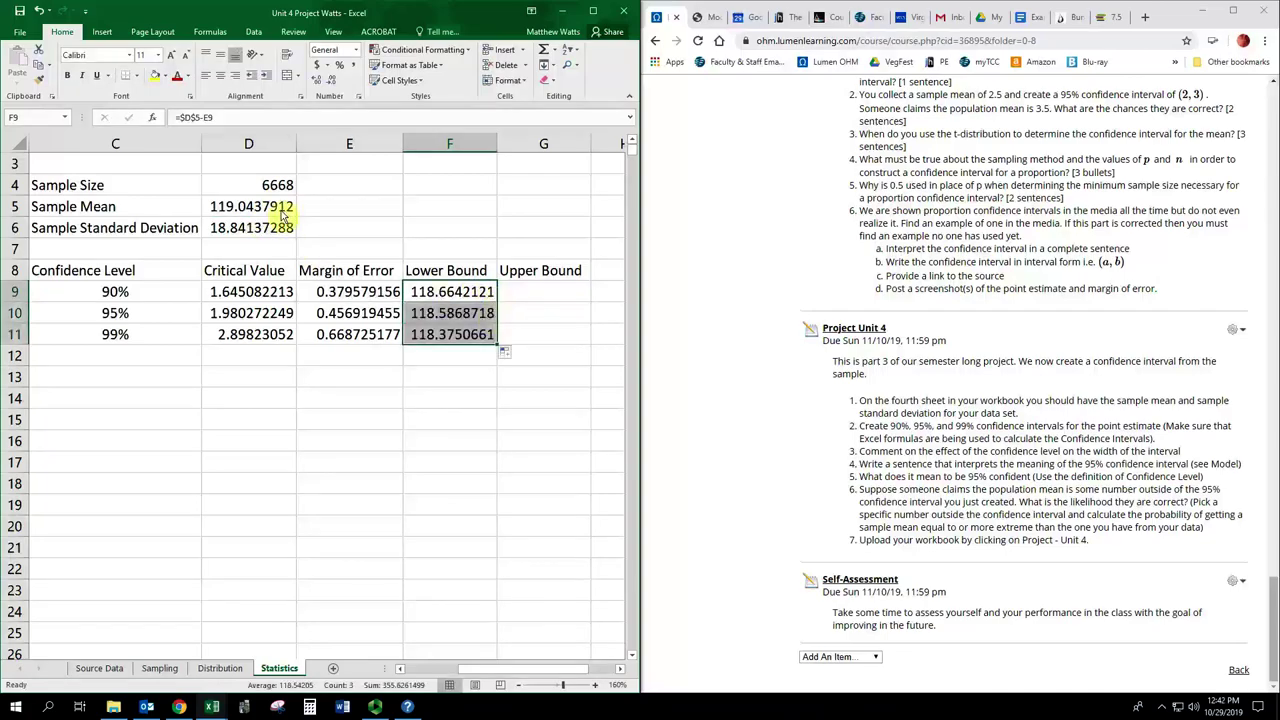
Step: Enter the upper bound formula =D5+E9 in G9 from the sample mean and margin of error
click(524, 298)
text(=)
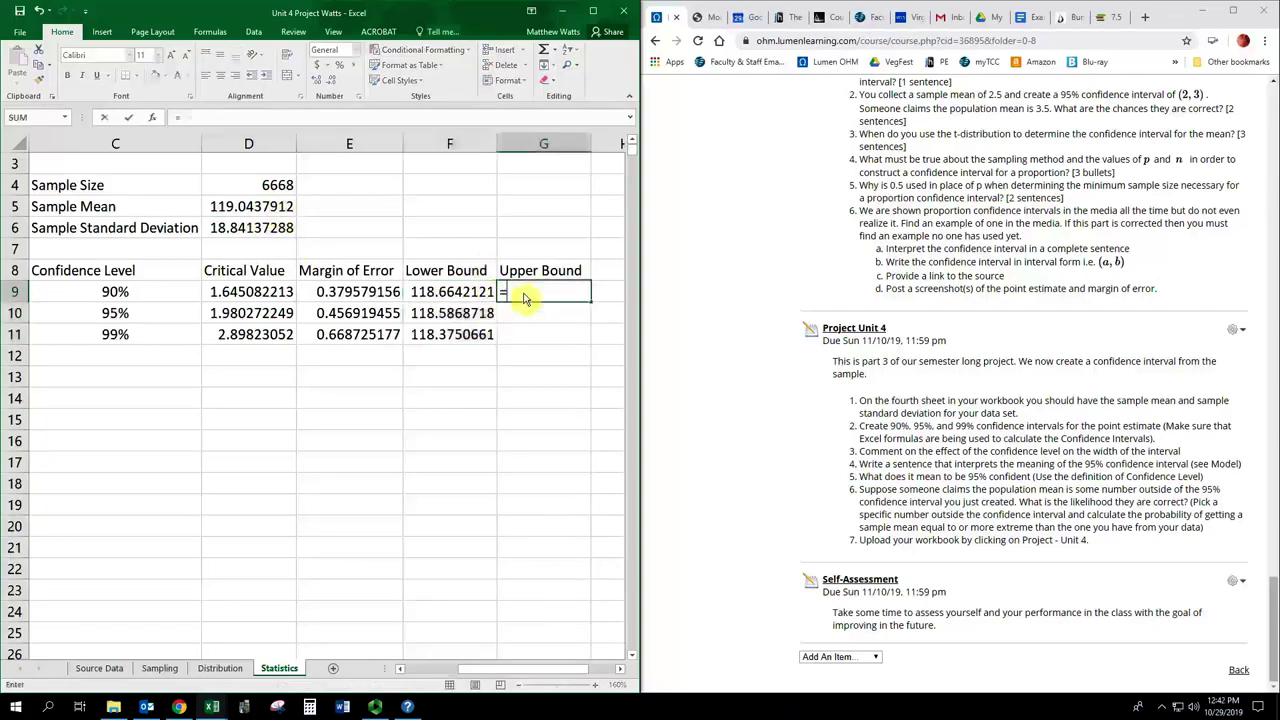
key(Up)
key(Up)
key(Up)
key(Left)
key(Left)
key(Left)
key(Left)
key(Up)
key(Right)
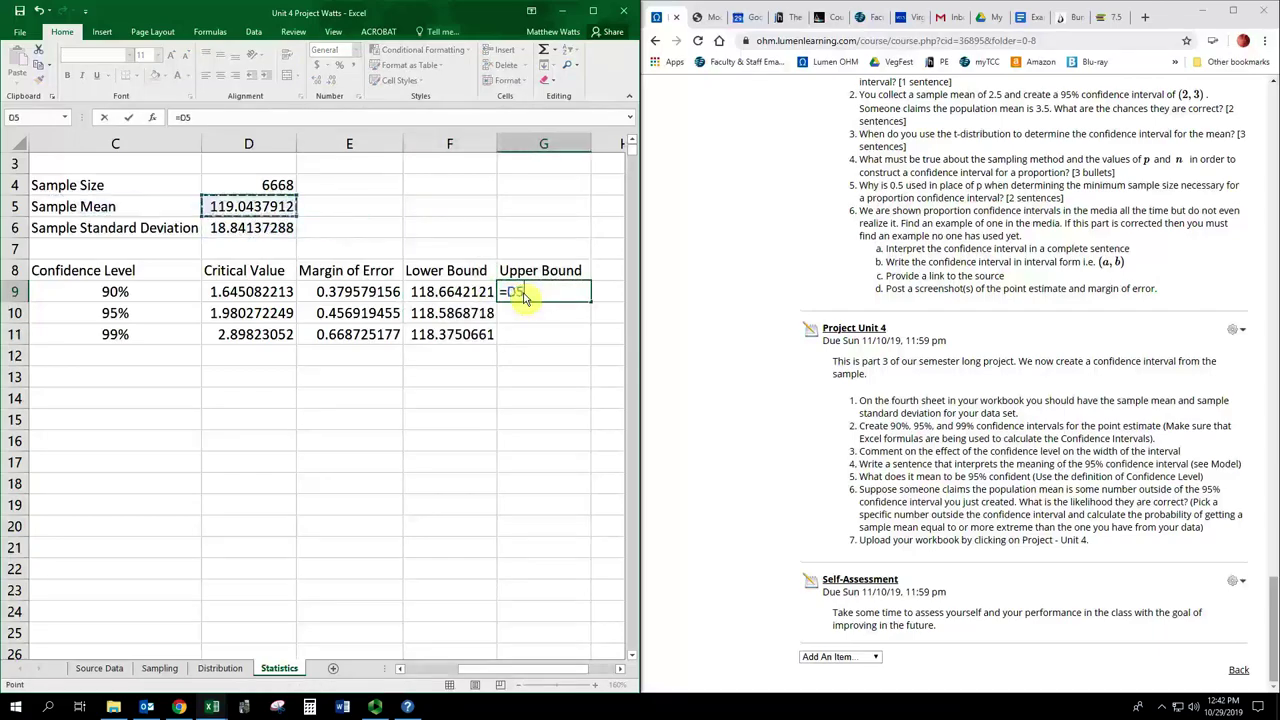
text(+)
key(Left)
key(Left)
key(Left)
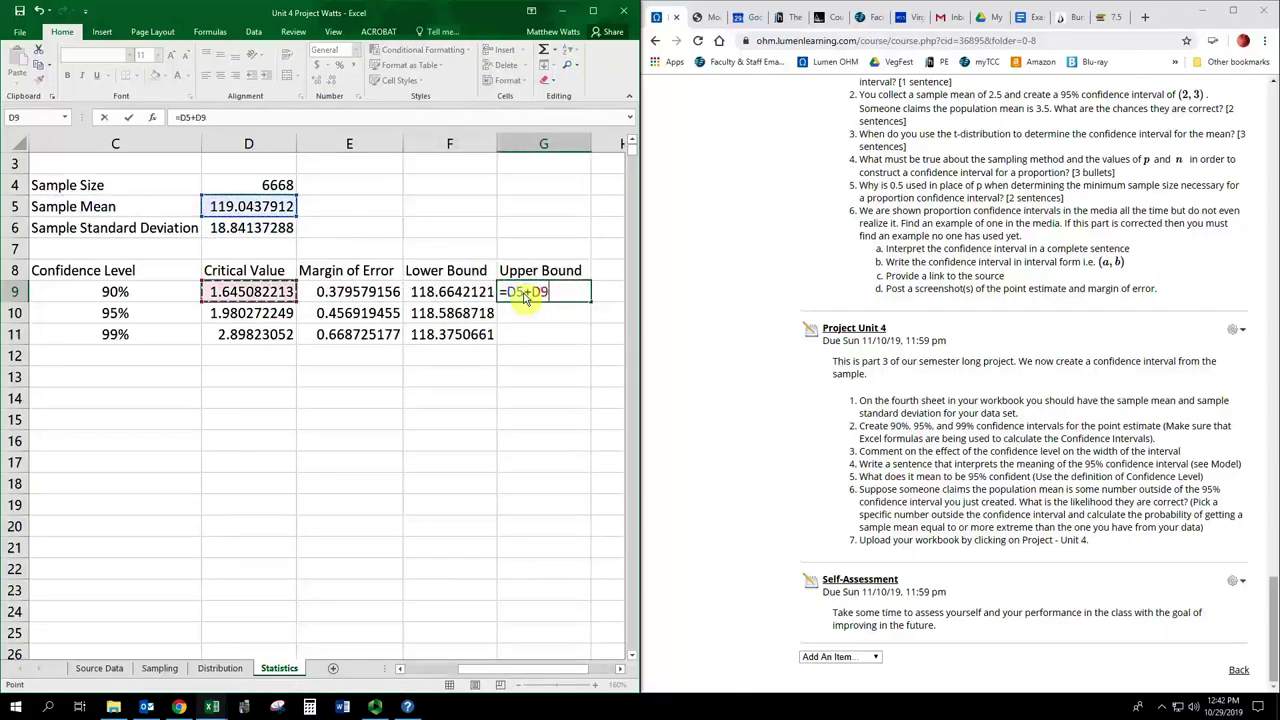
key(Right)
Step: Make the D5 reference in G9 absolute, giving =$D$5+E9, and fill the formula down through G11
key(F2)
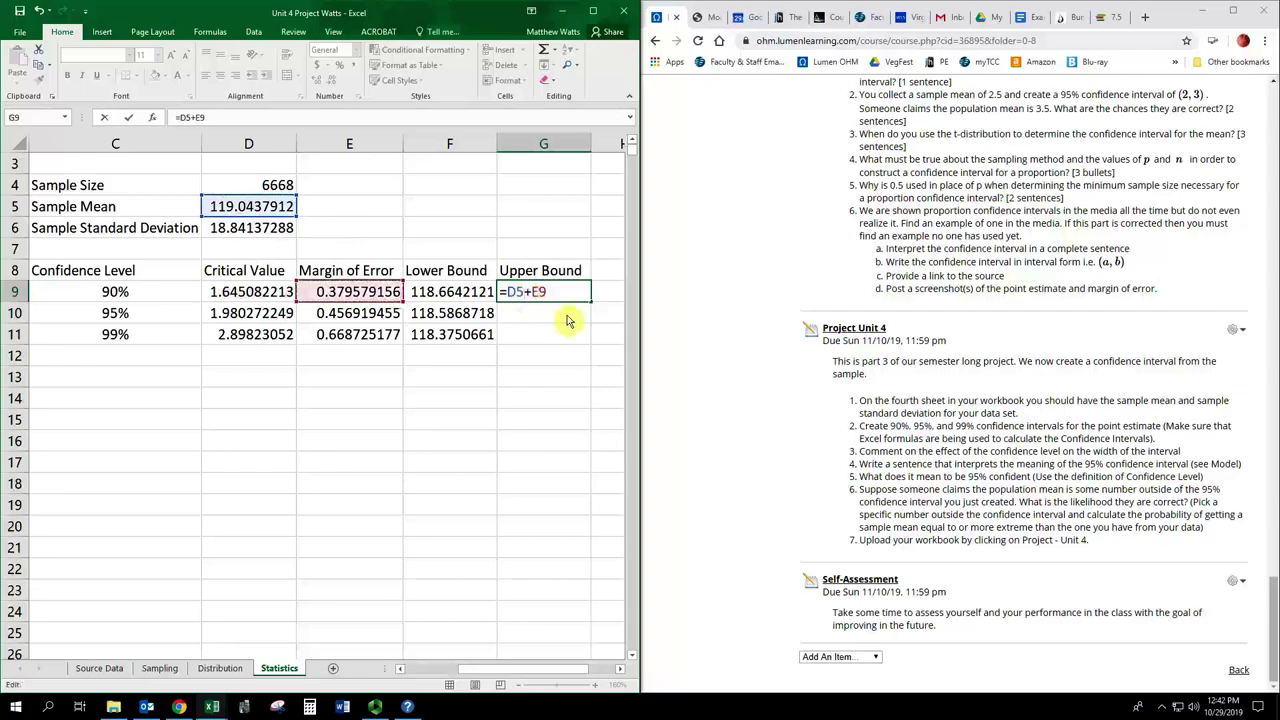
key(F4)
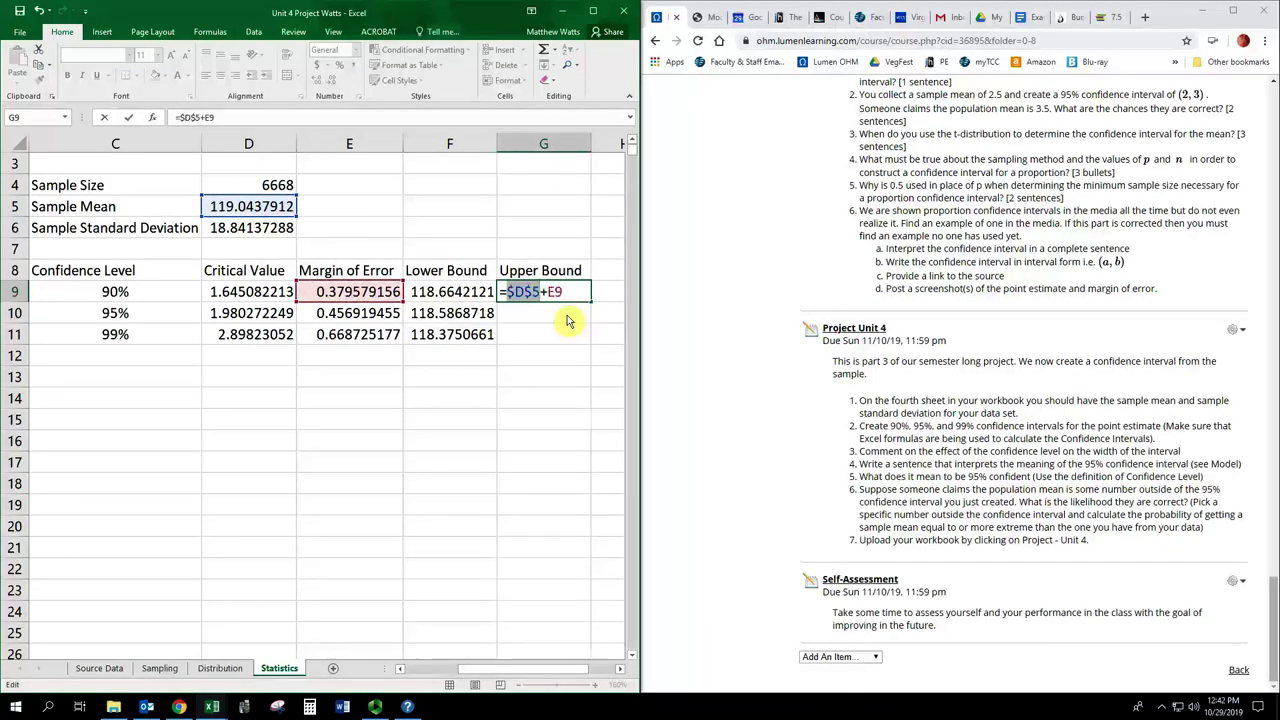
key(Return)
click(572, 296)
drag(590, 302, 570, 338)
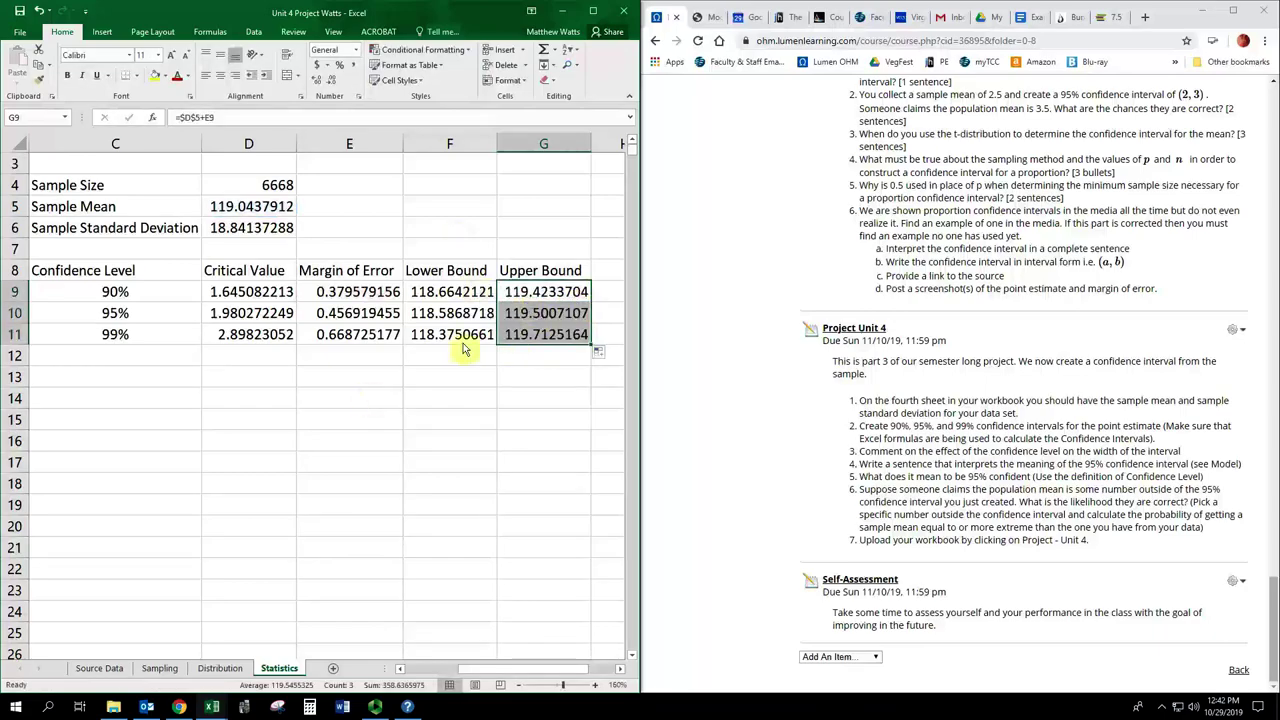
Step: Compare the confidence levels with their margins of error and enter the placeholder "3. Complete sentence here" in C13
click(116, 382)
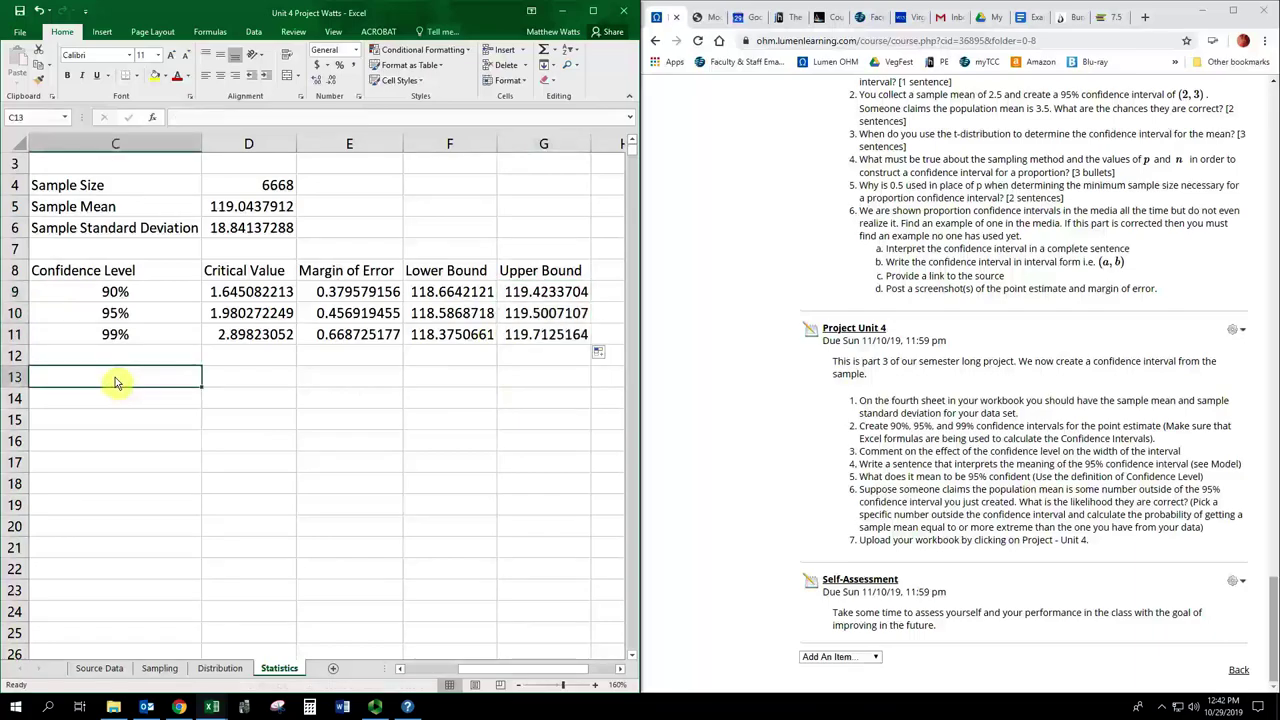
drag(124, 289, 126, 338)
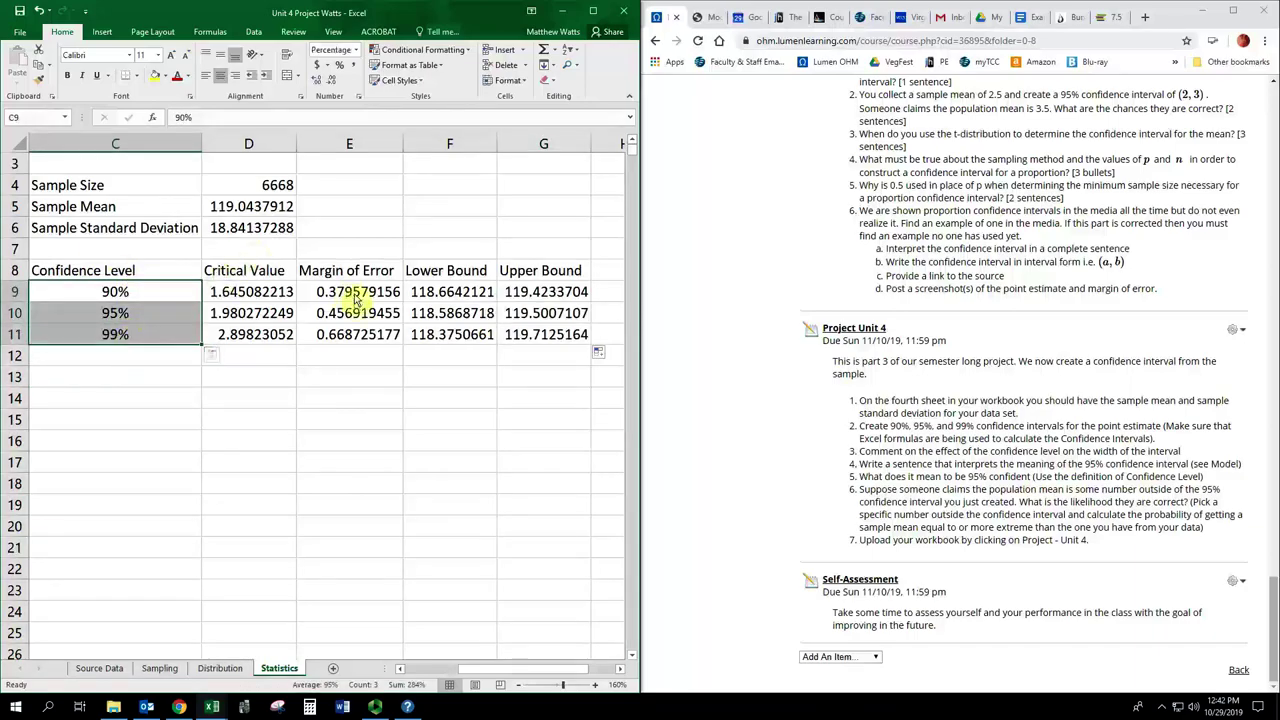
drag(355, 298, 357, 336)
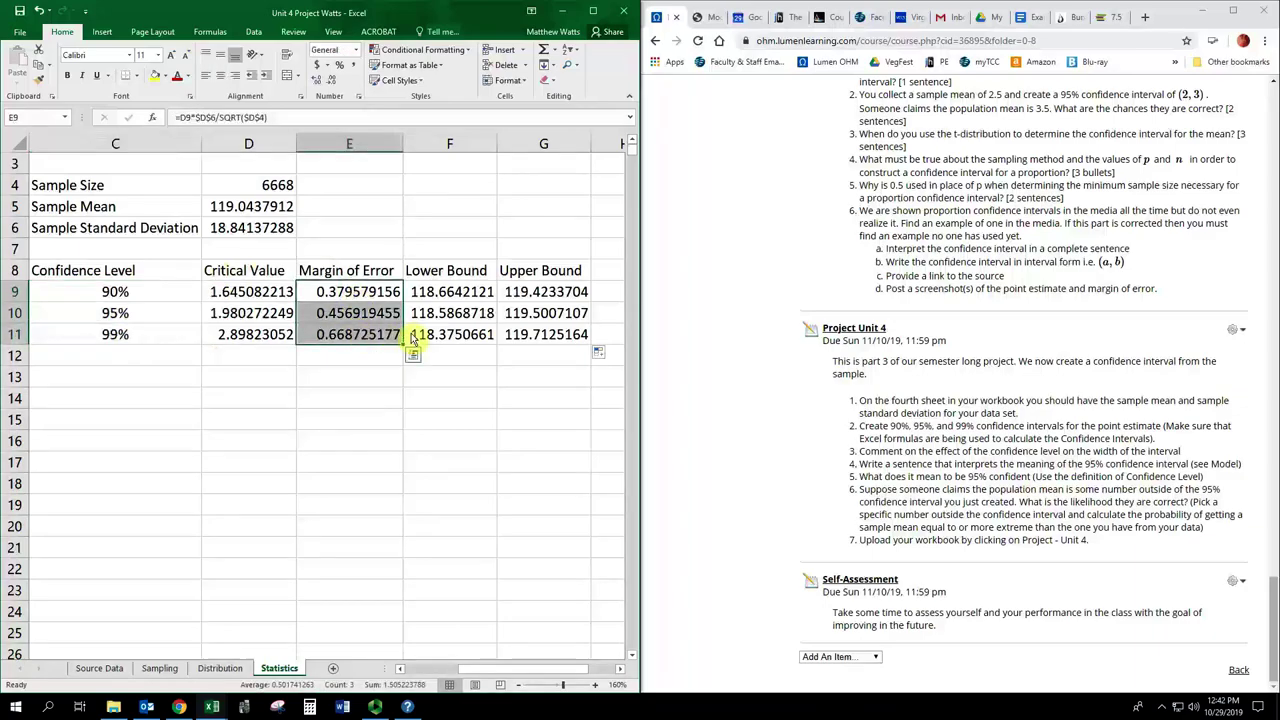
click(152, 381)
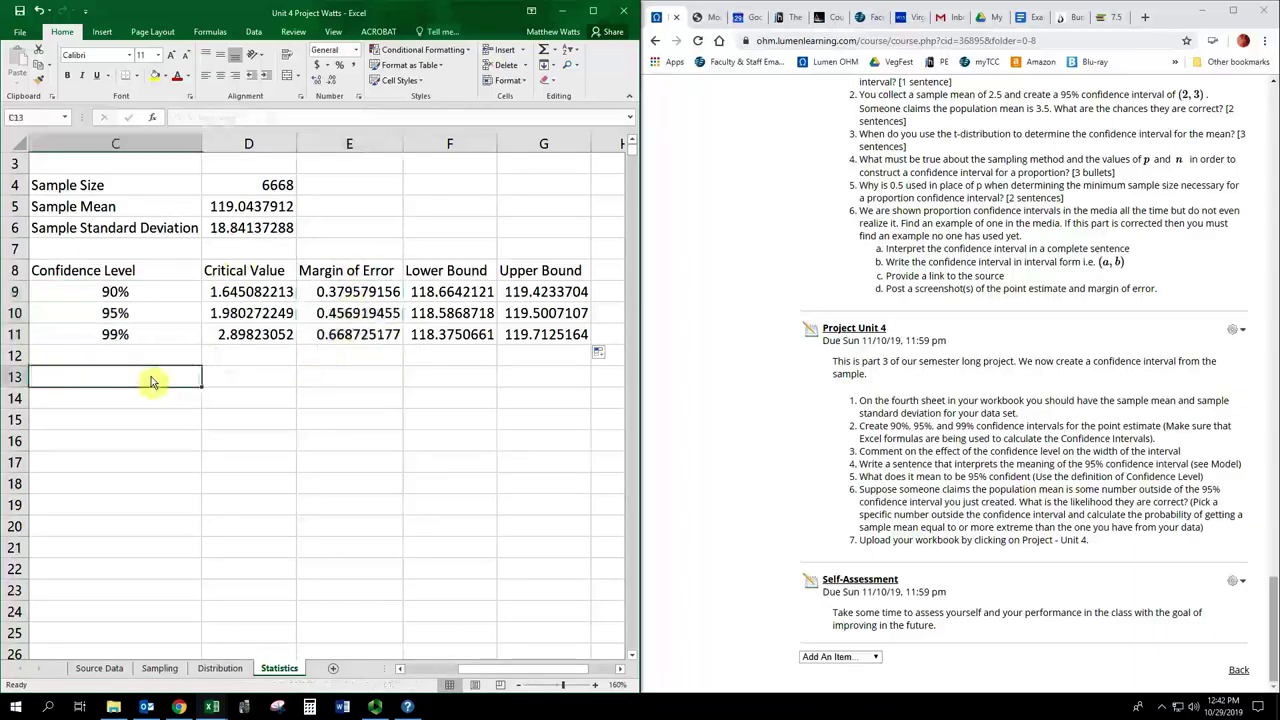
text(3.)
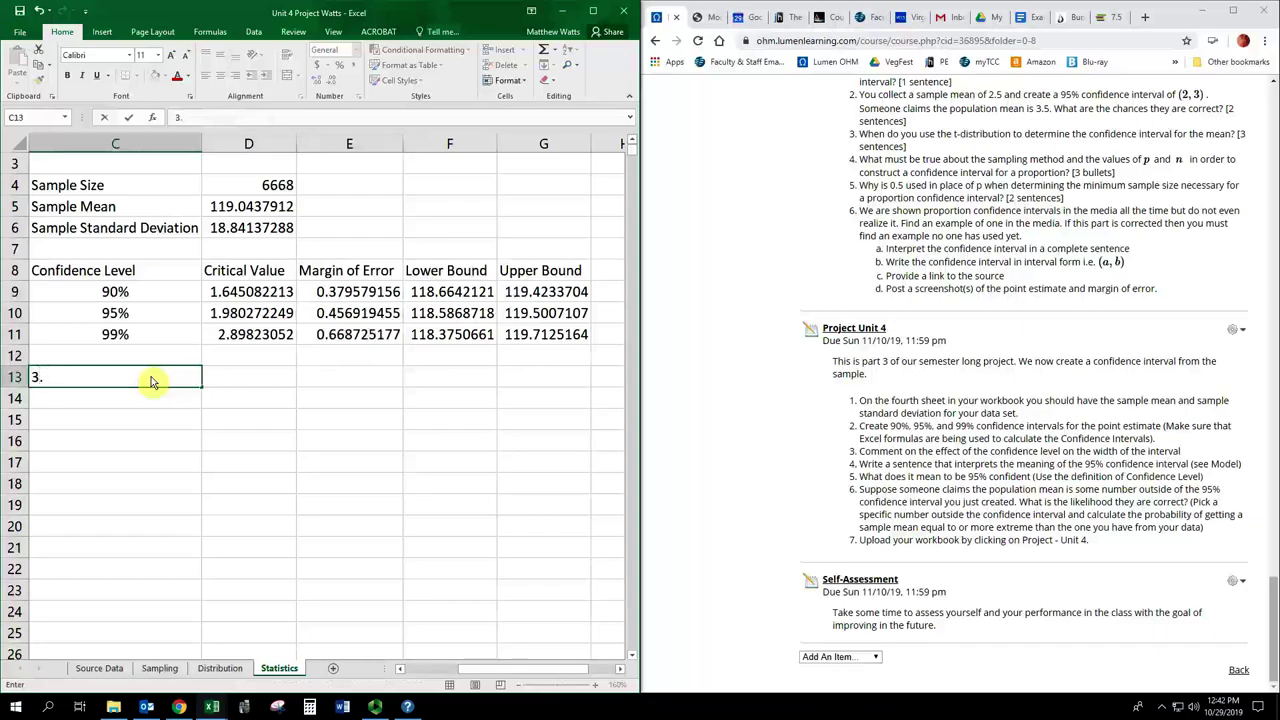
text( Complete)
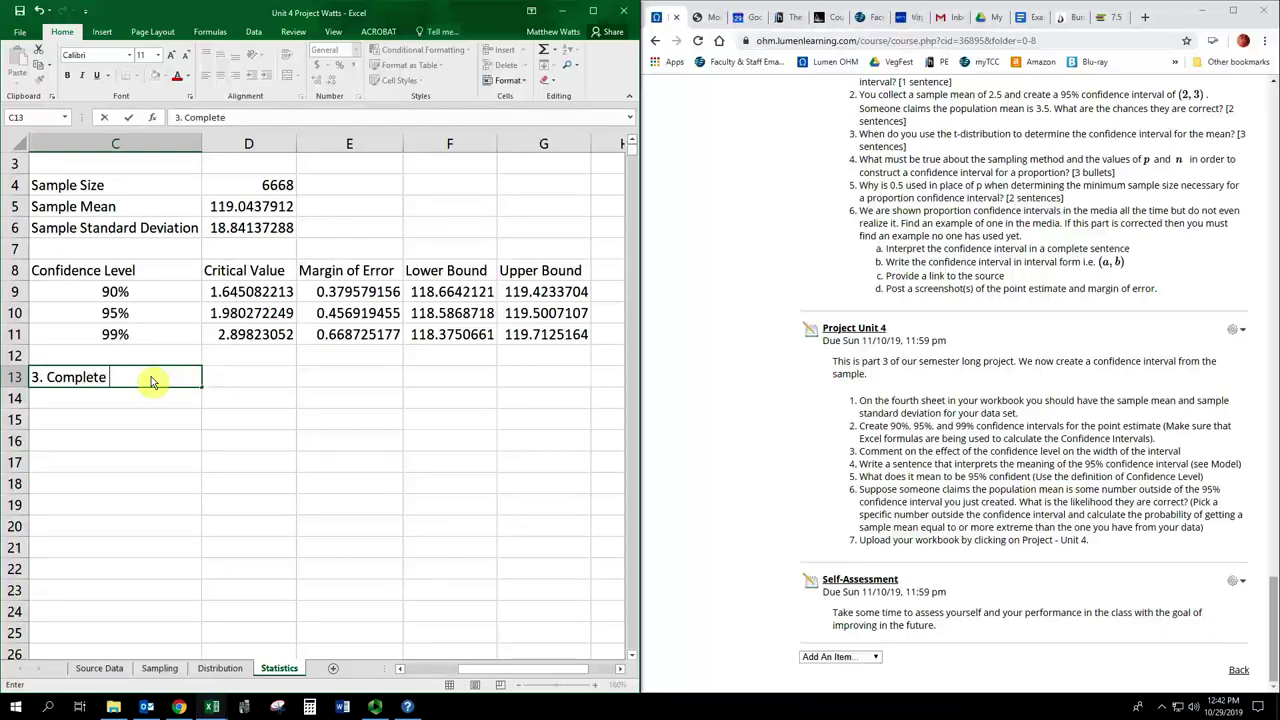
text(sentence here)
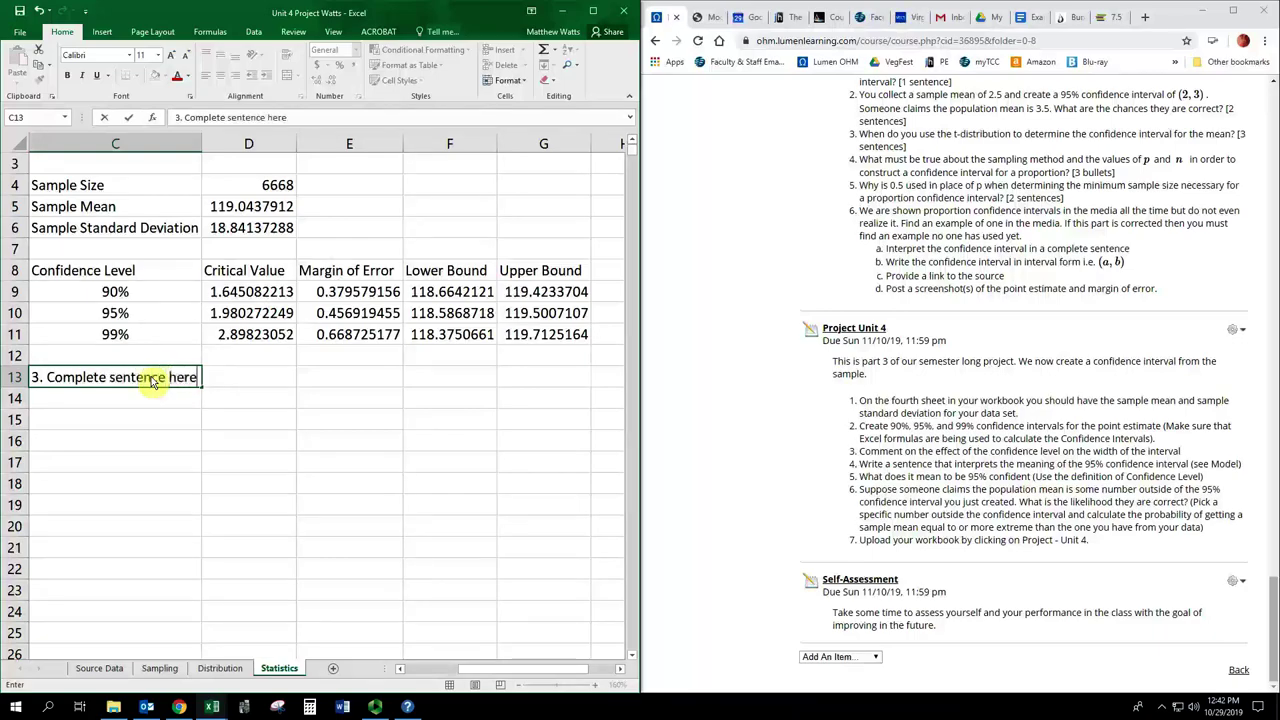
key(Return)
key(Return)
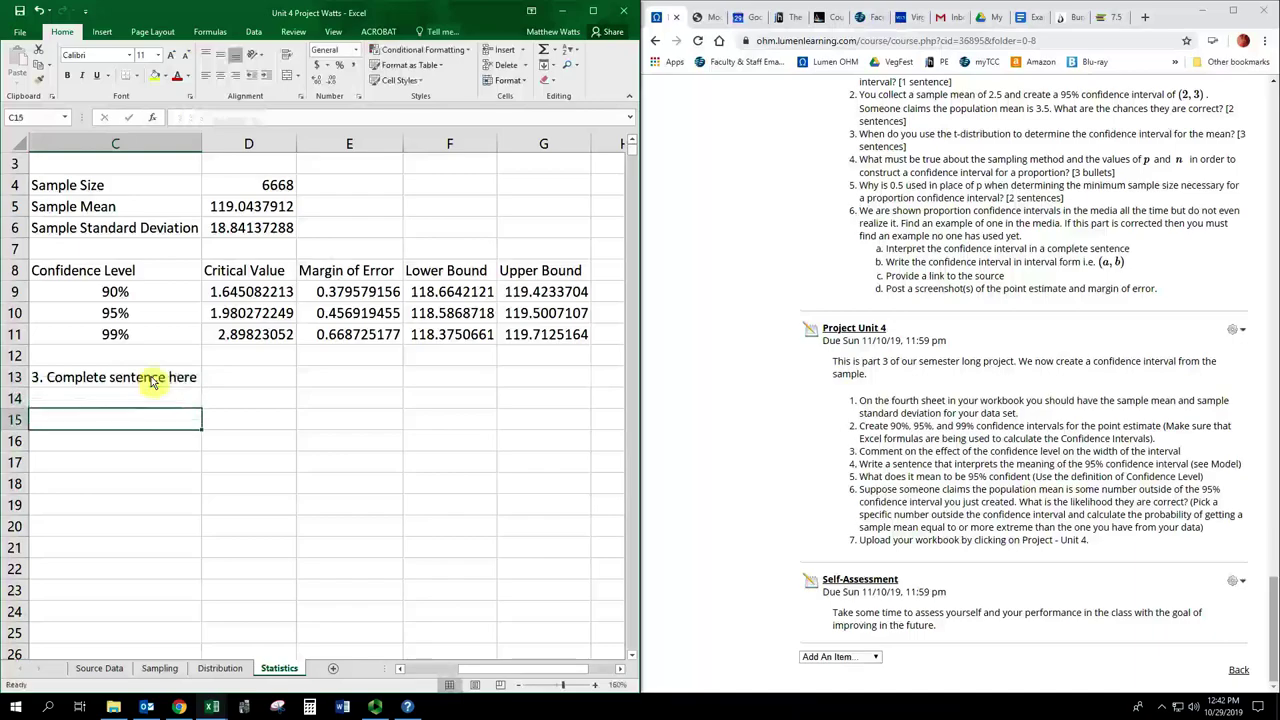
Step: Begin item "4." in C15 and open the course page's model for interpreting a confidence interval for the mean
text(4.)
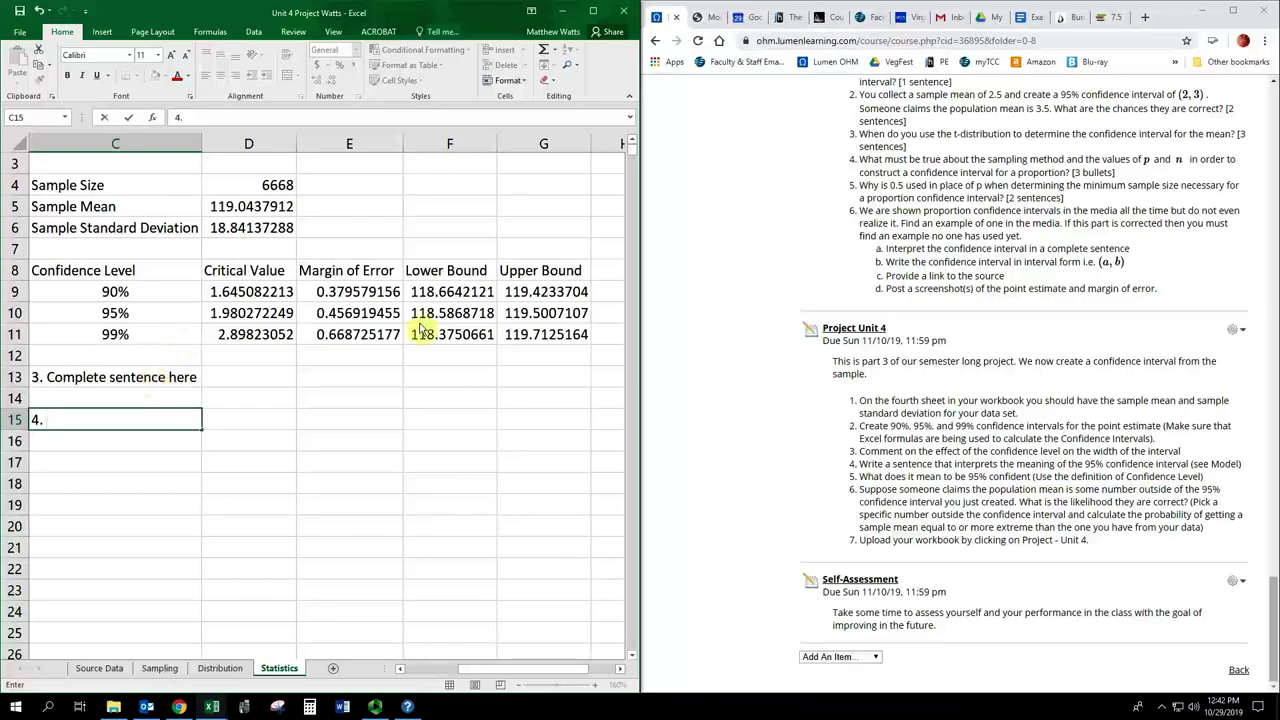
click(840, 427)
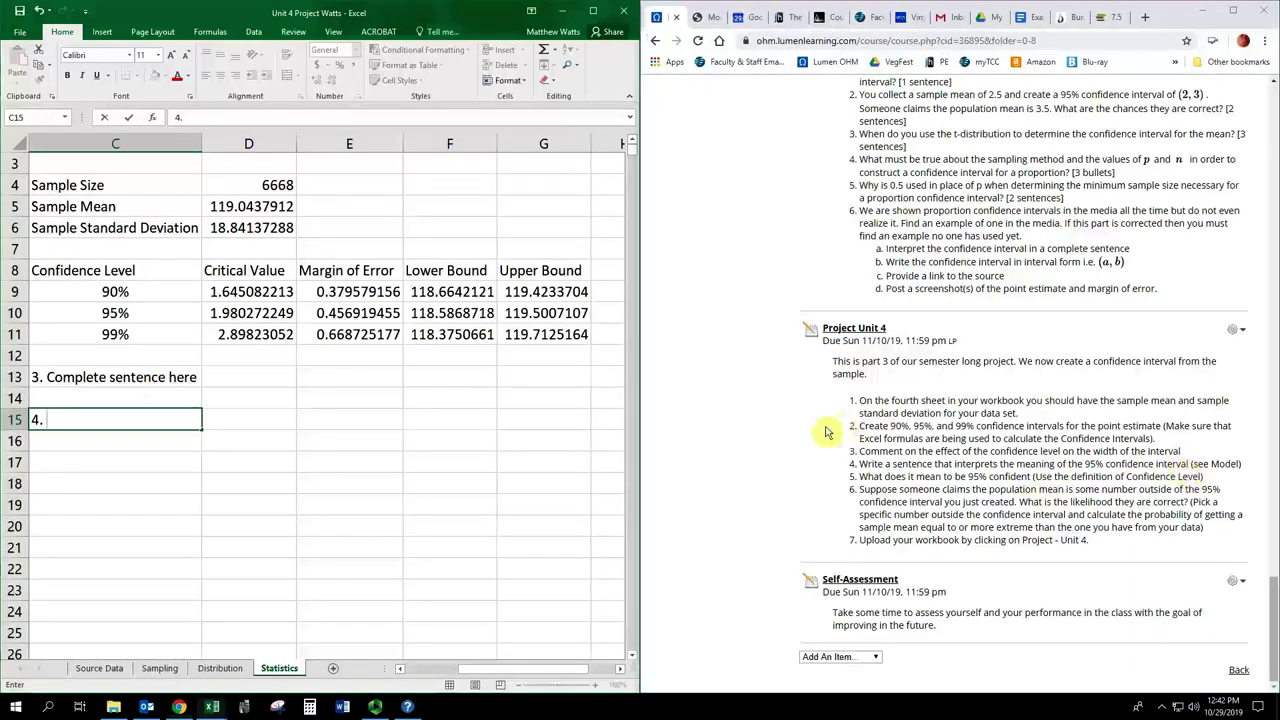
scroll(840, 427, up, 10)
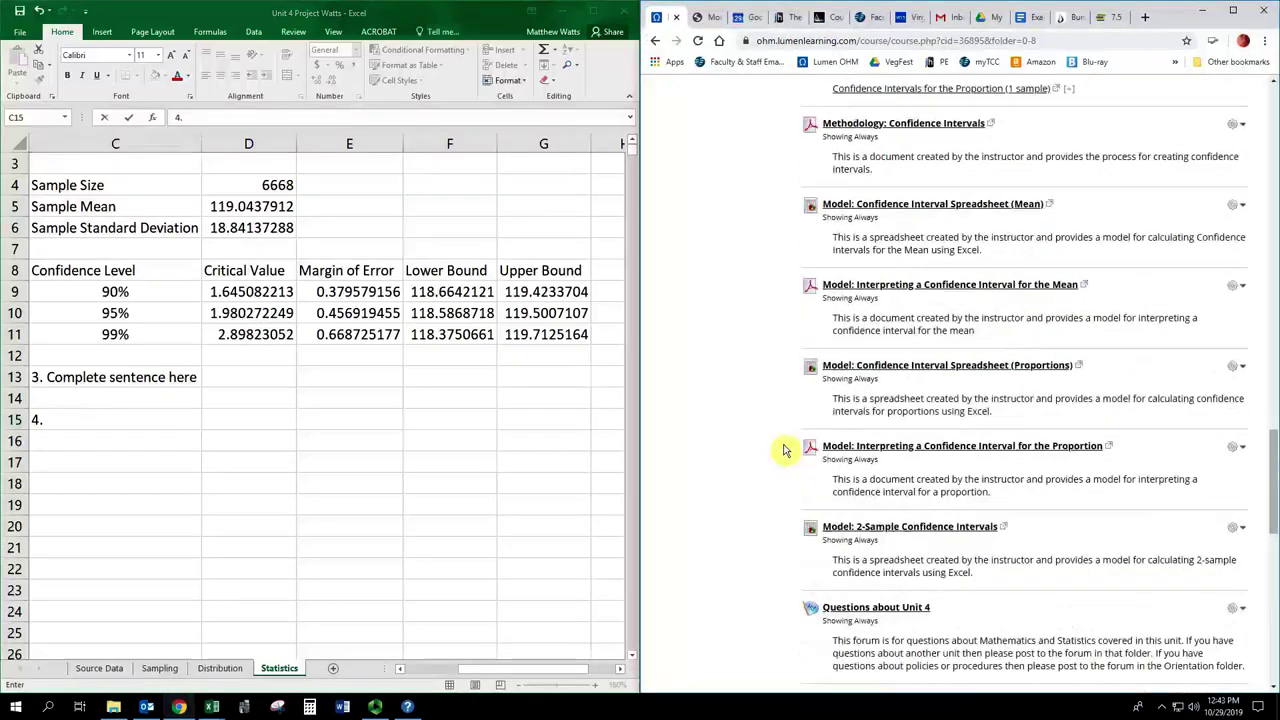
scroll(784, 450, up, 1)
click(932, 420)
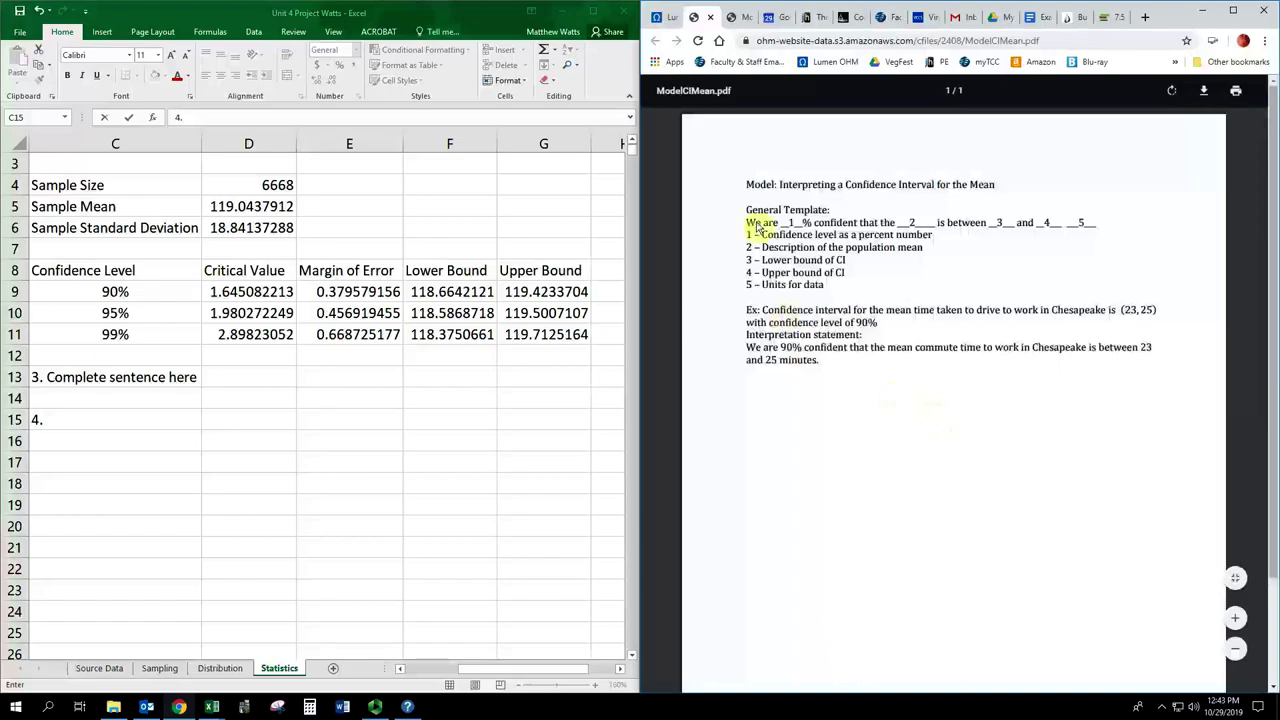
Step: Continue C15 following the model's template: "4. We are 95% confident that the mean systolic blood pressure is between"
click(86, 423)
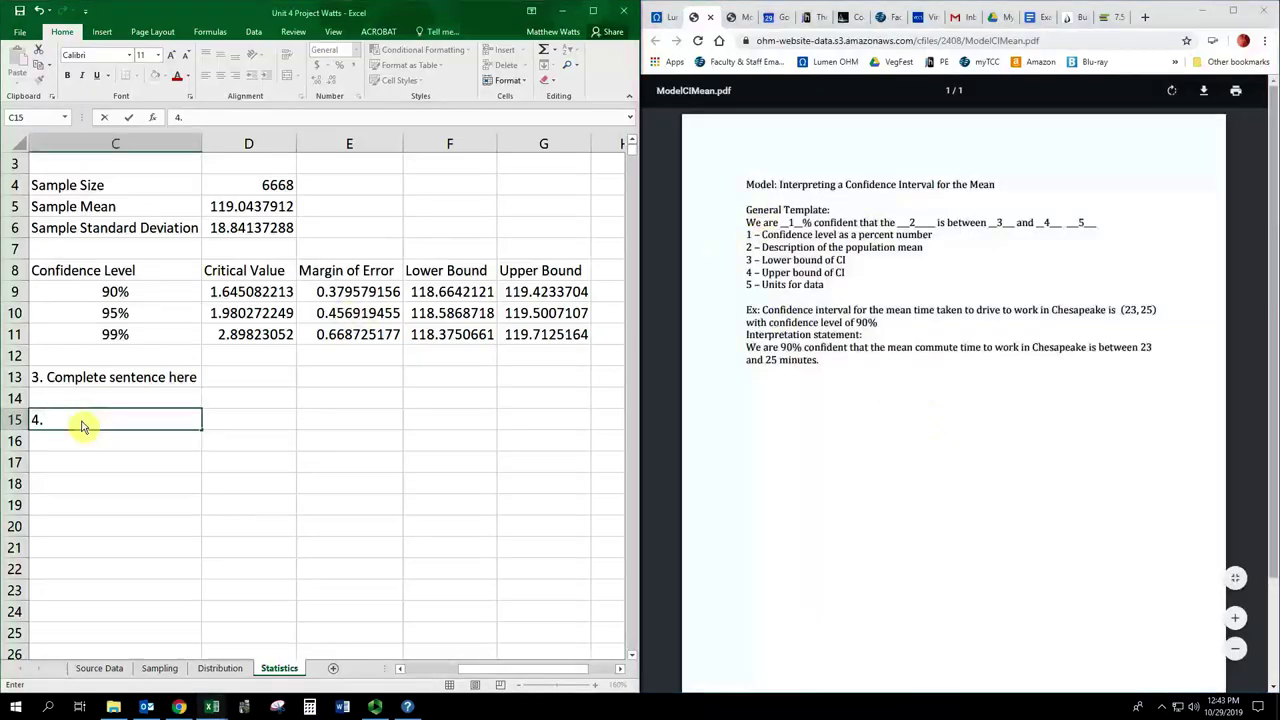
text(4. We ar)
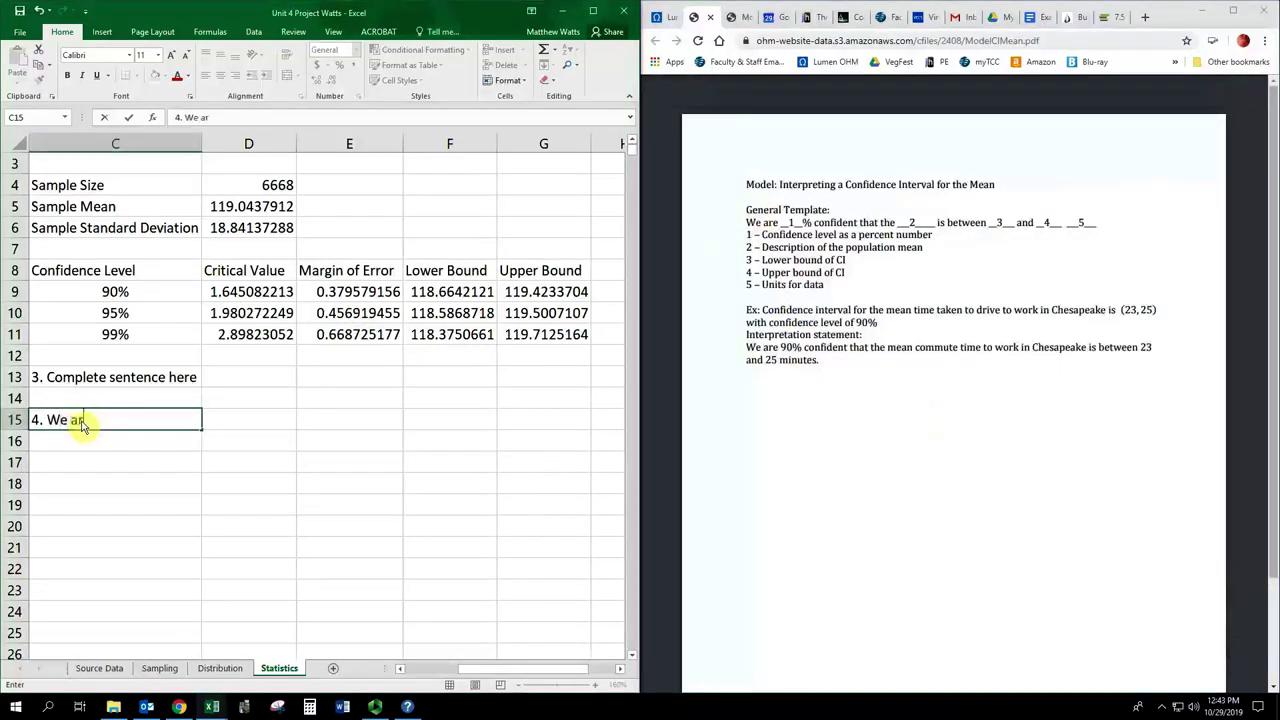
text(e 95% )
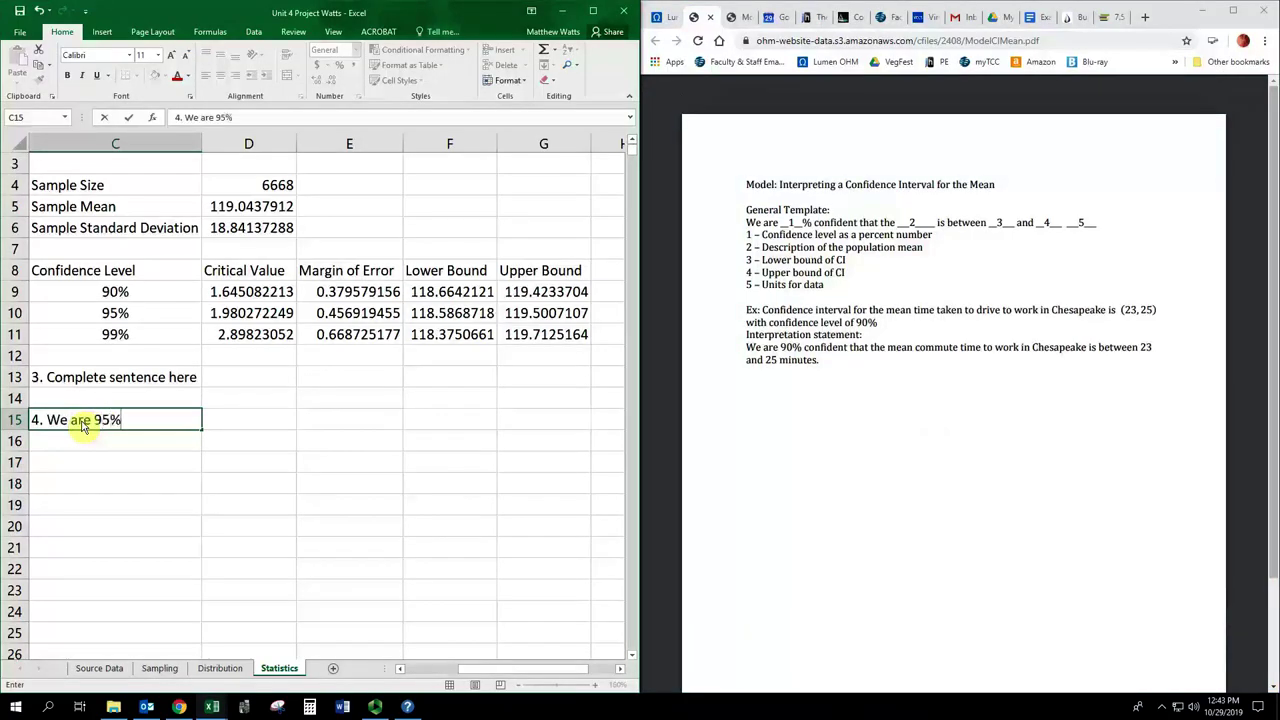
text(confident th)
key(BackSpace)
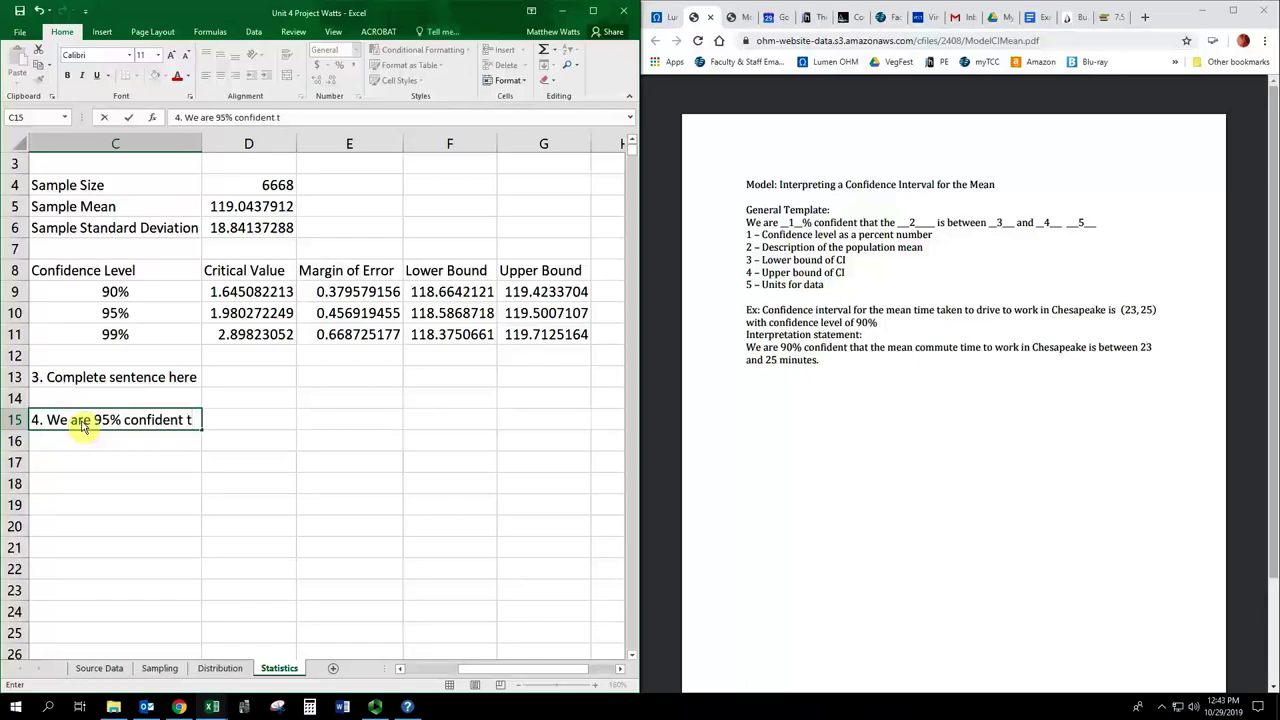
text(hat the mean)
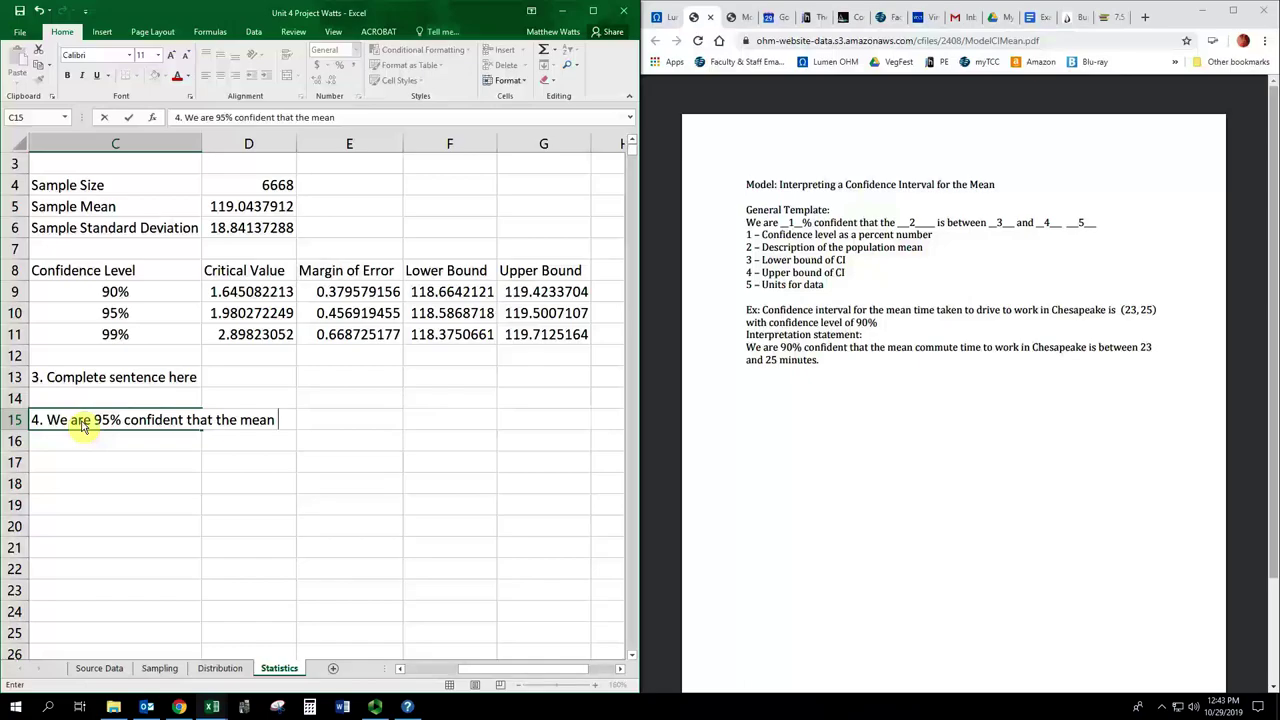
text(systolic blood pressure)
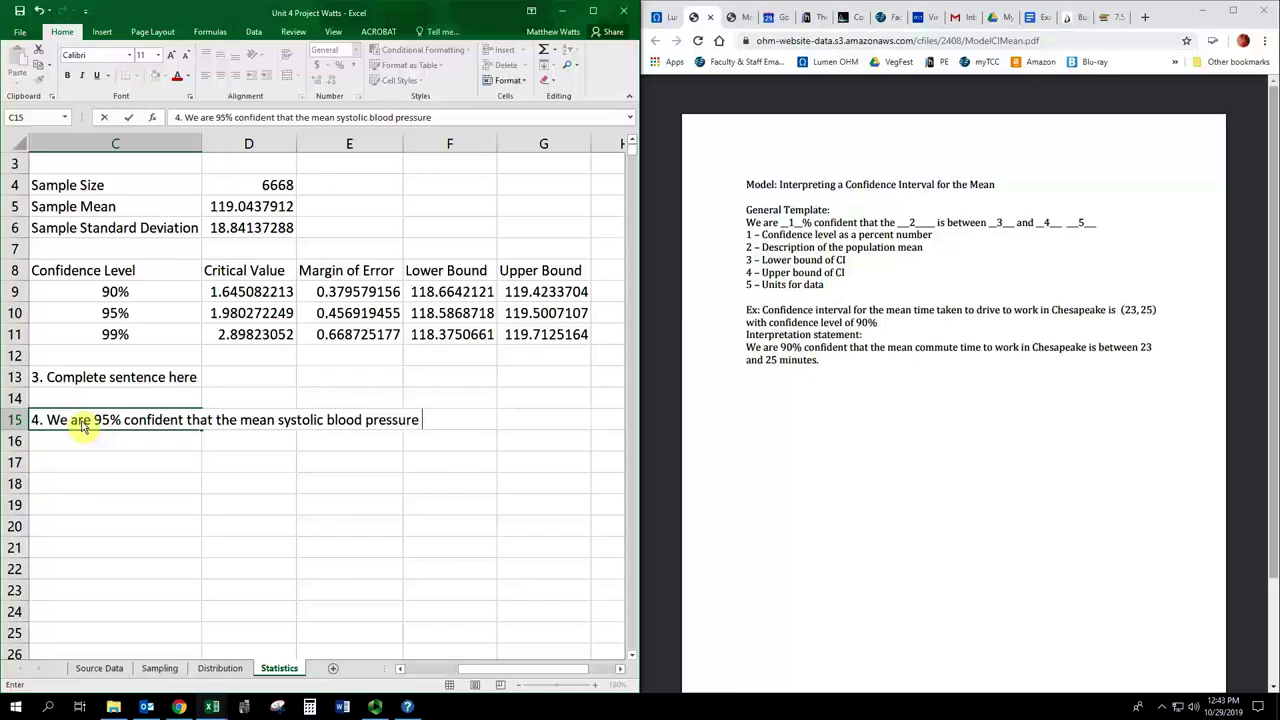
text(is betwee)
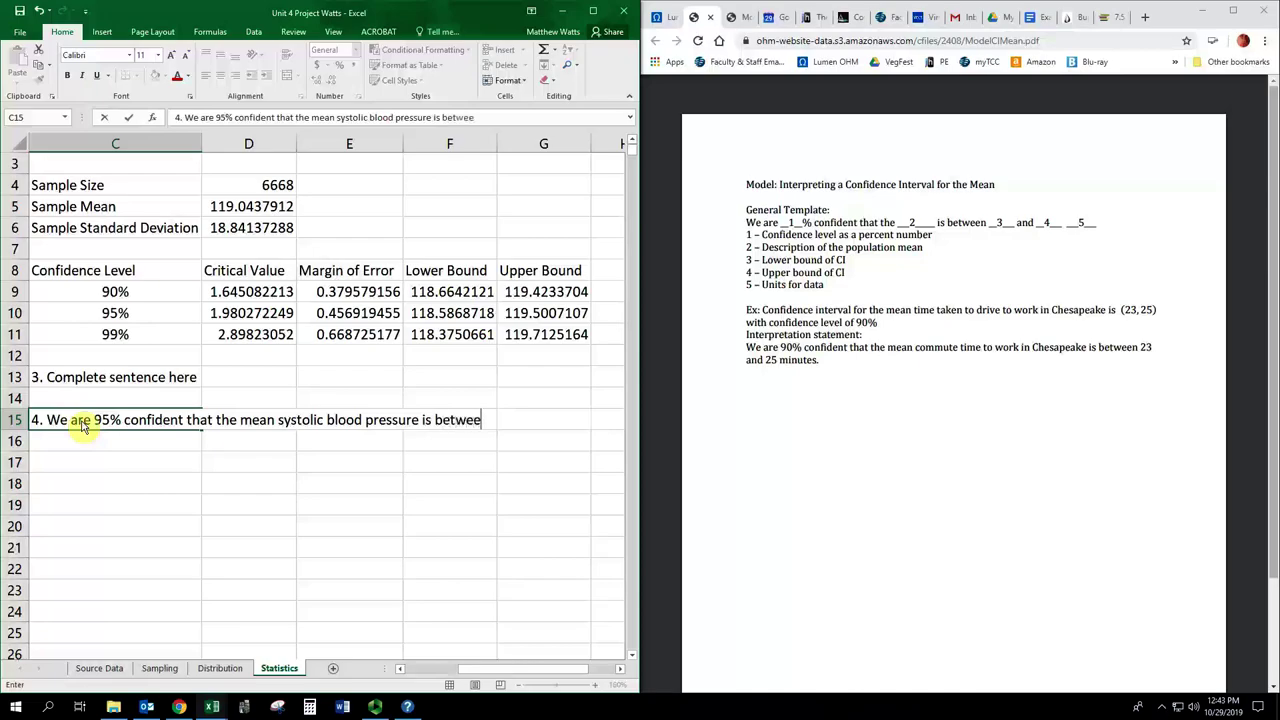
text(n)
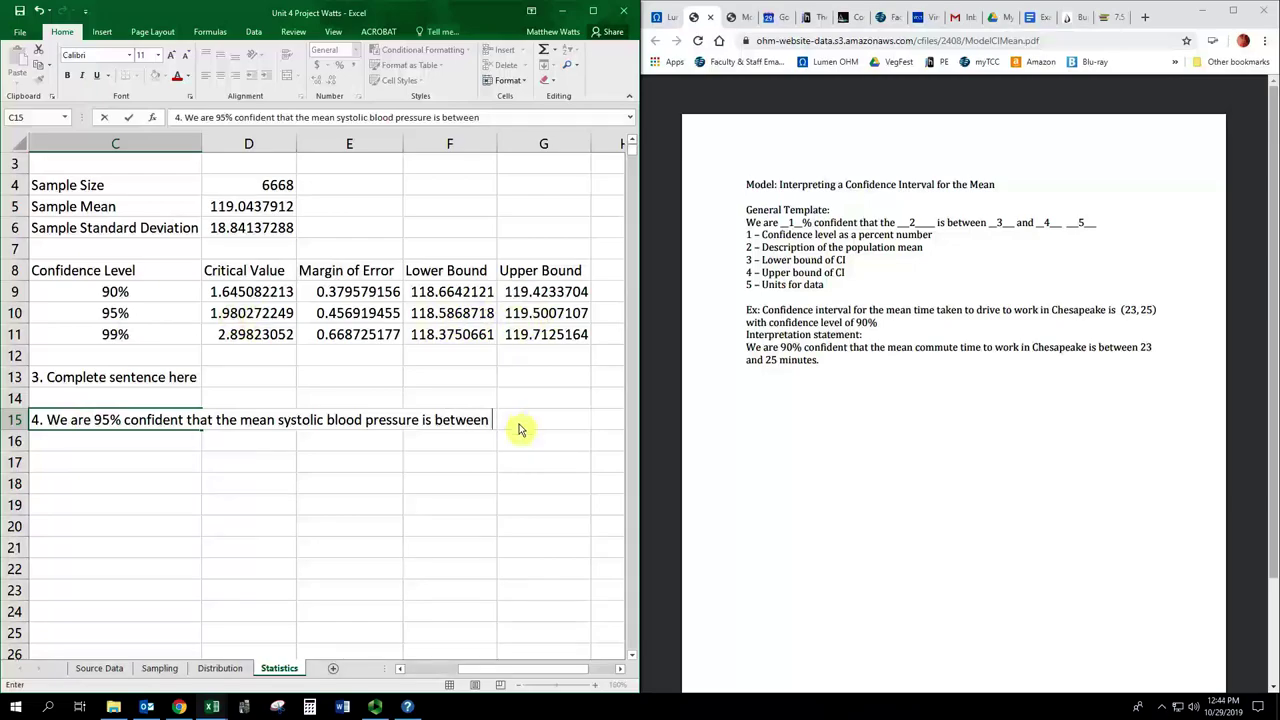
Step: Complete the C15 sentence with the rounded 95% bounds and units, "118.587 to 119.501 mm Hg."
text(118)
text(.587 to)
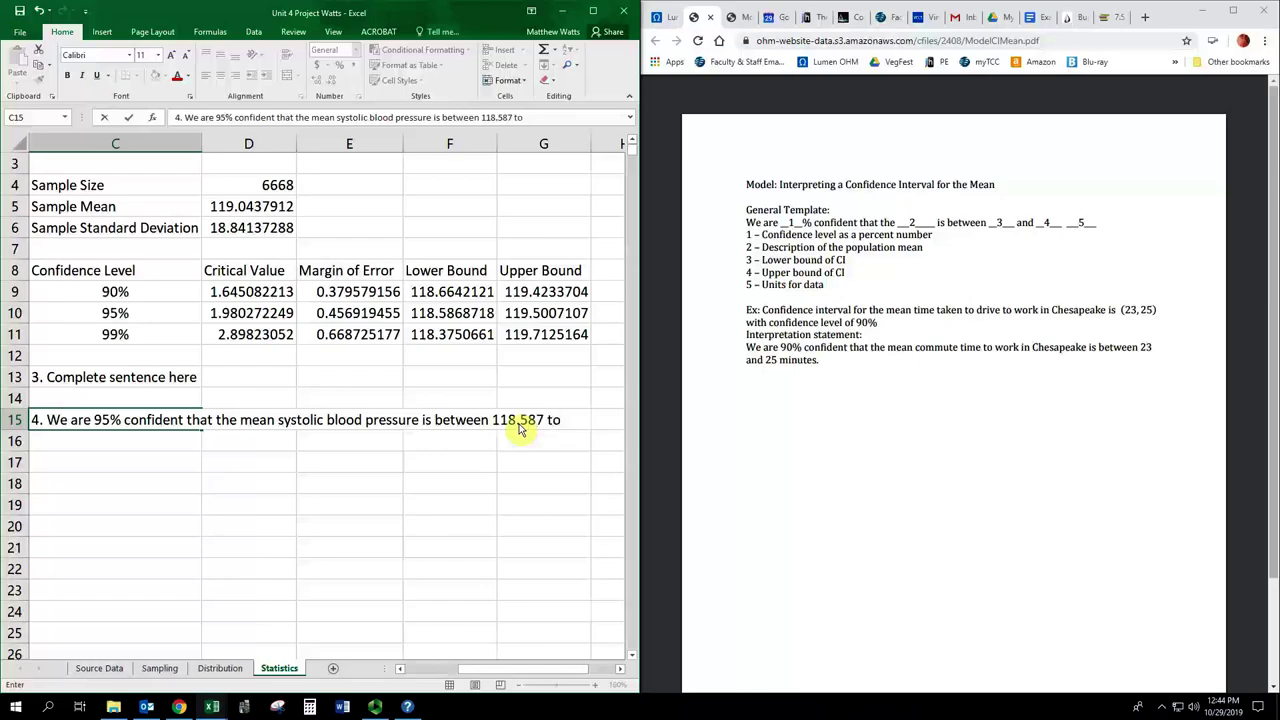
text( 119.501 mm)
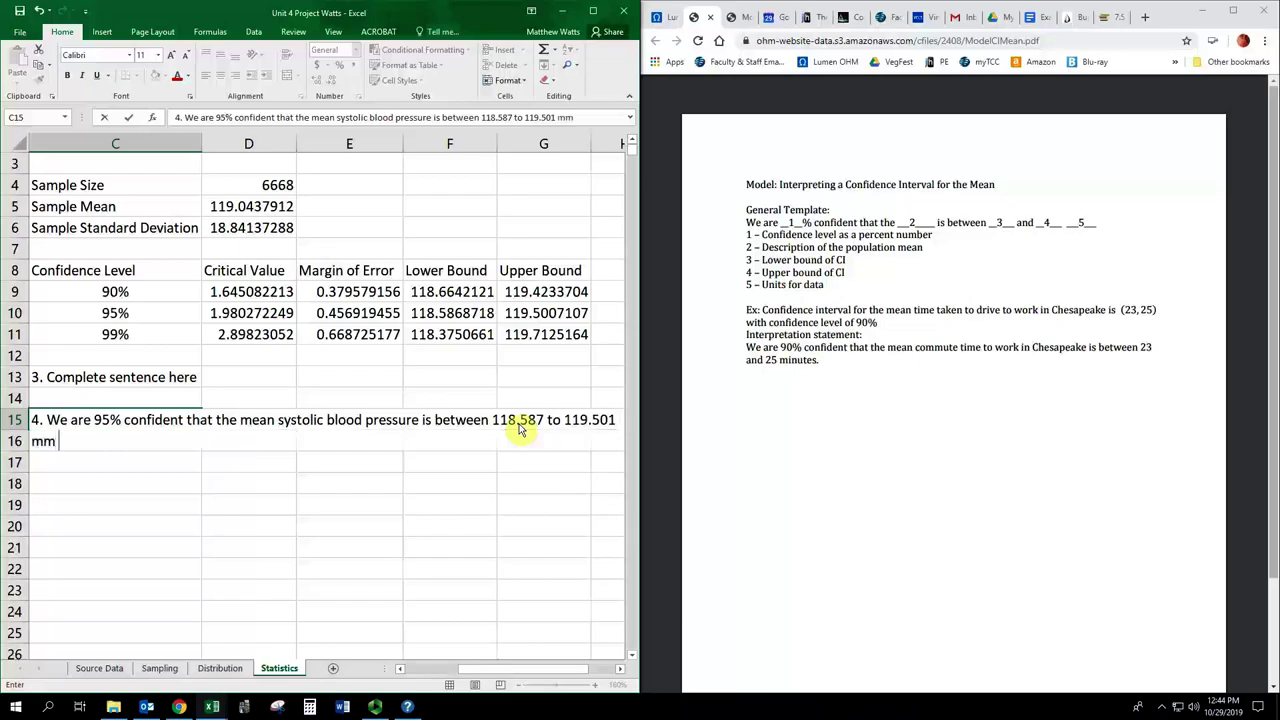
text( HG)
key(BackSpace)
text(g)
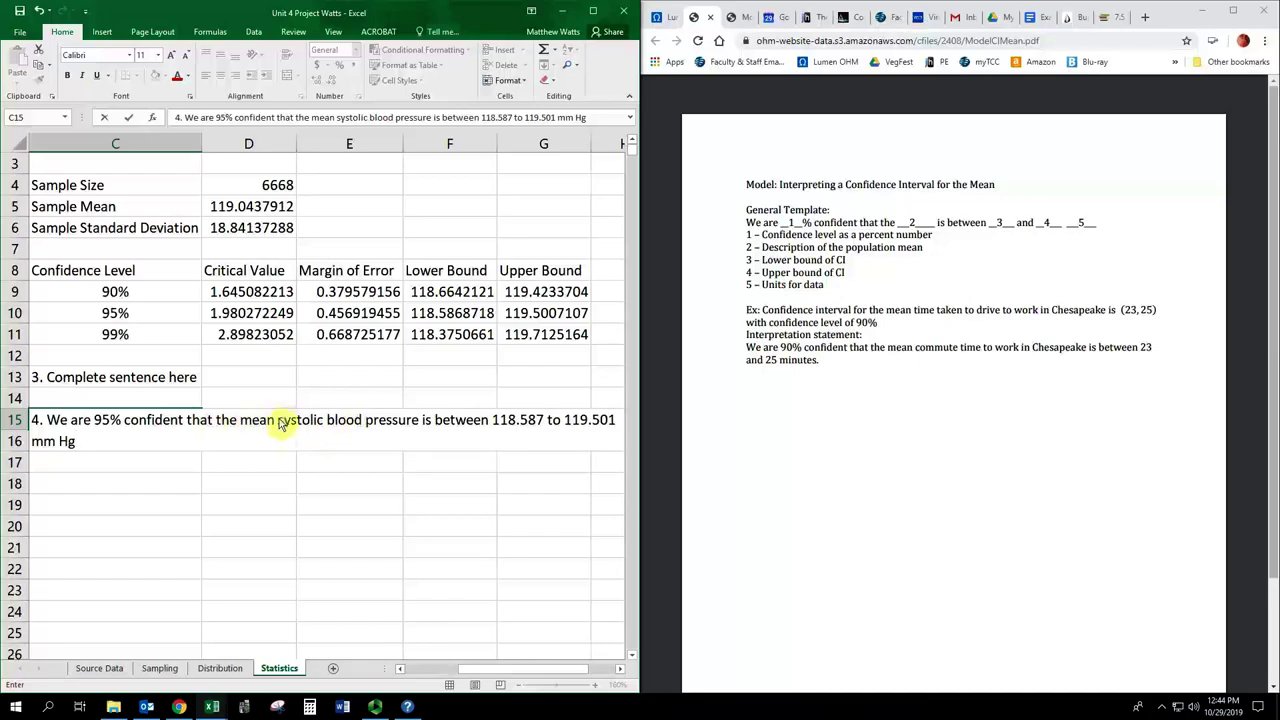
drag(279, 421, 421, 421)
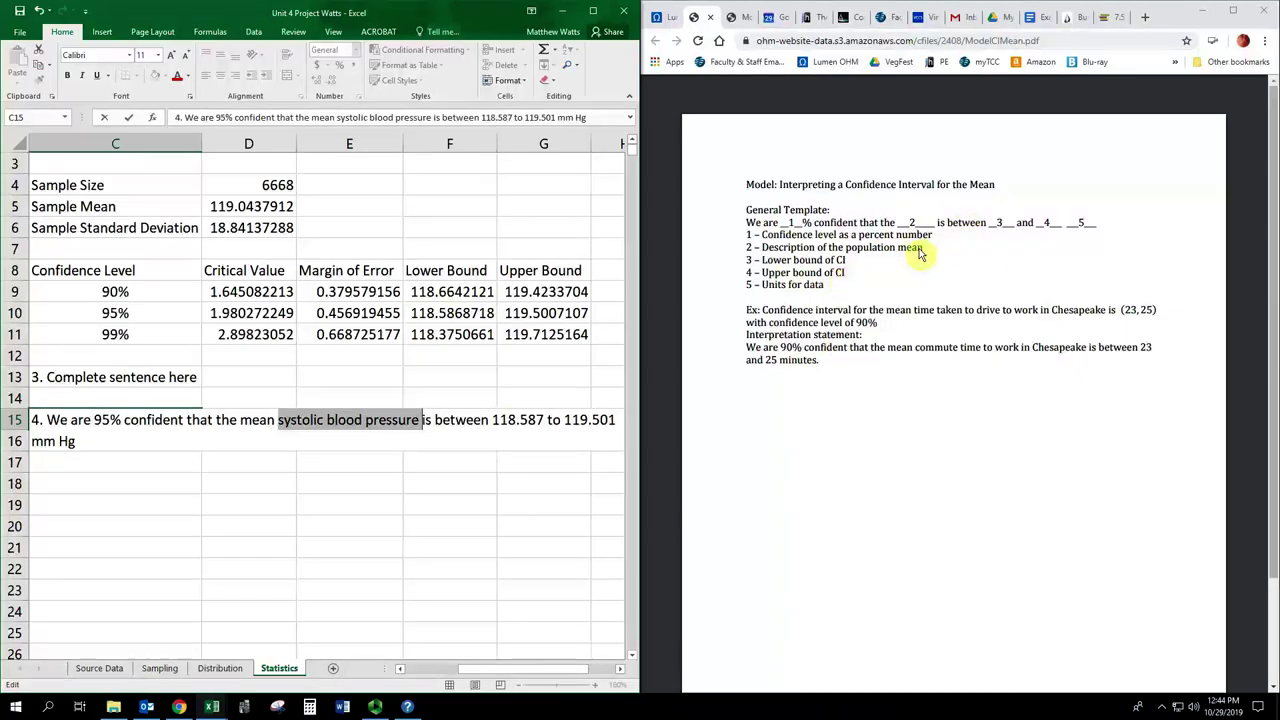
click(84, 444)
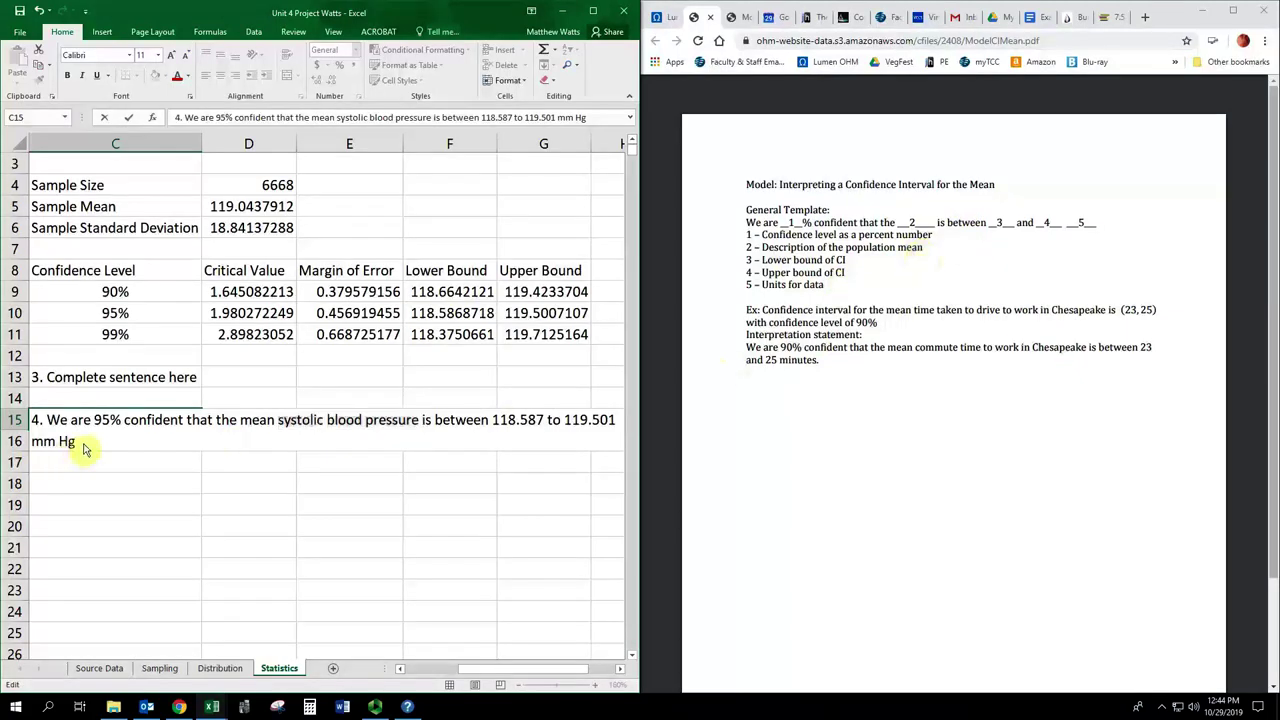
text(.)
key(Return)
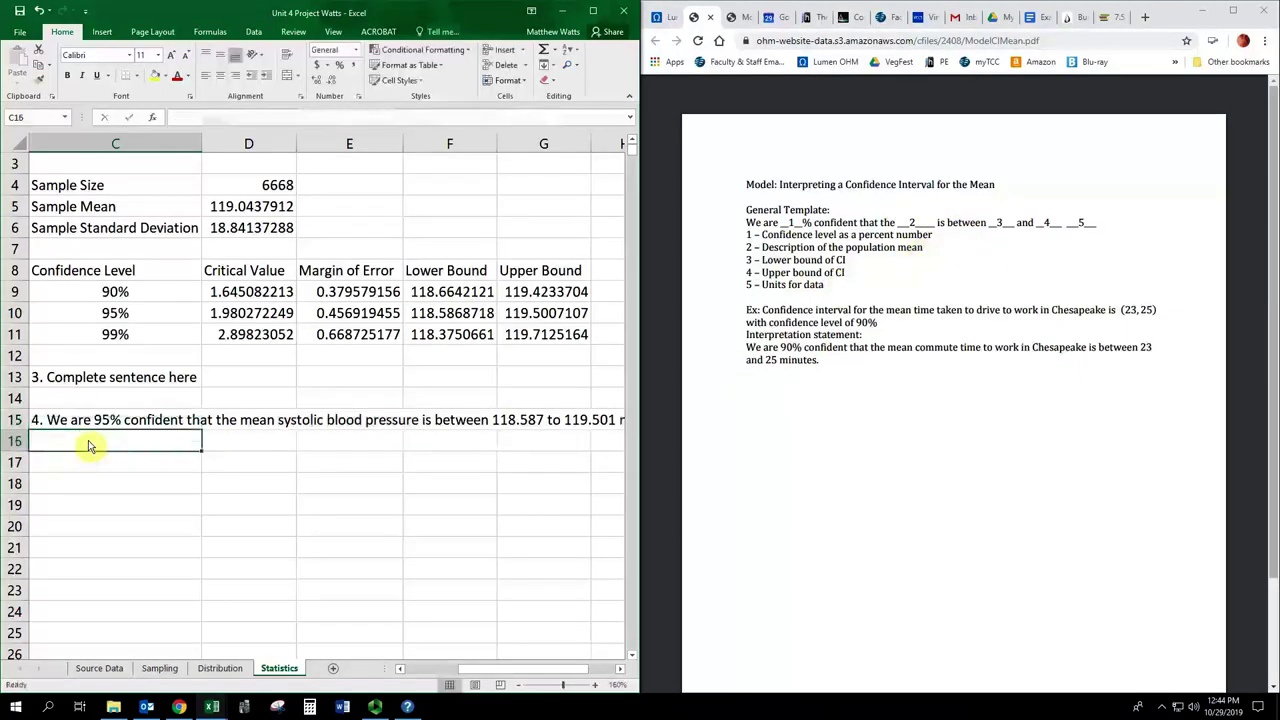
Step: Return to the Project Unit 4 instructions on the course page and enter the placeholder "5. Complete sentence here" in C17
click(110, 468)
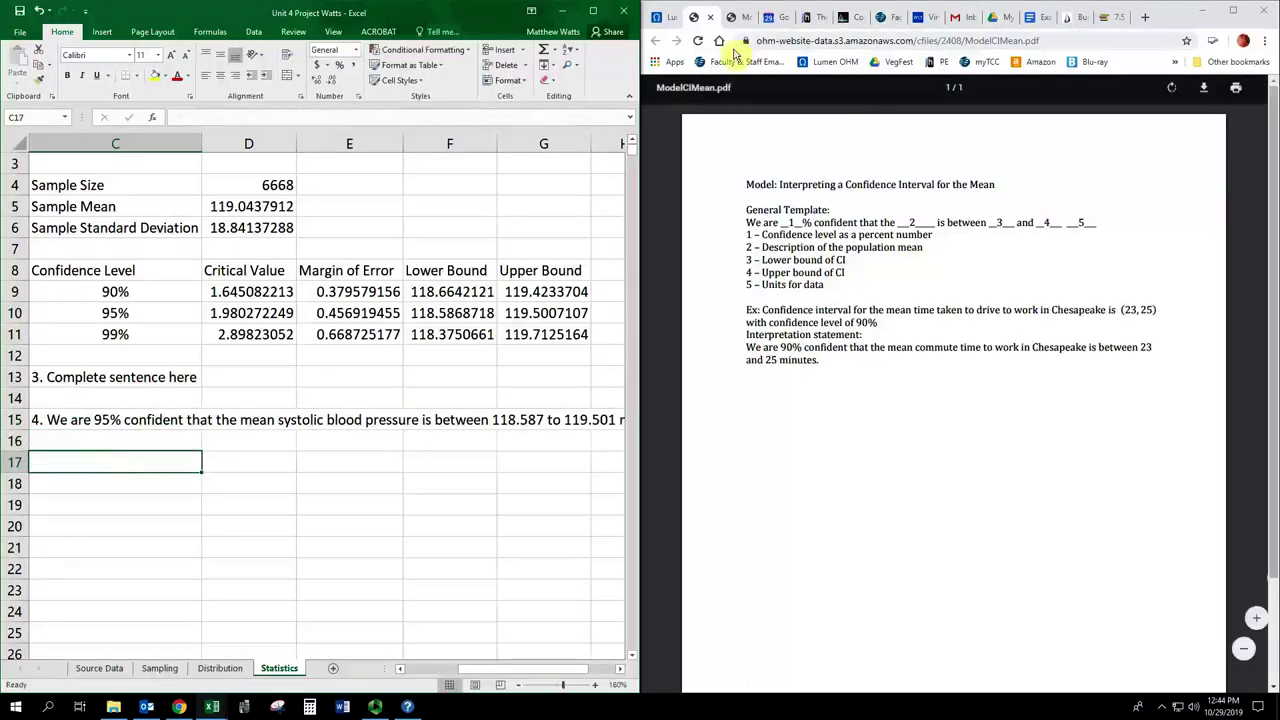
click(665, 20)
scroll(771, 509, down, 10)
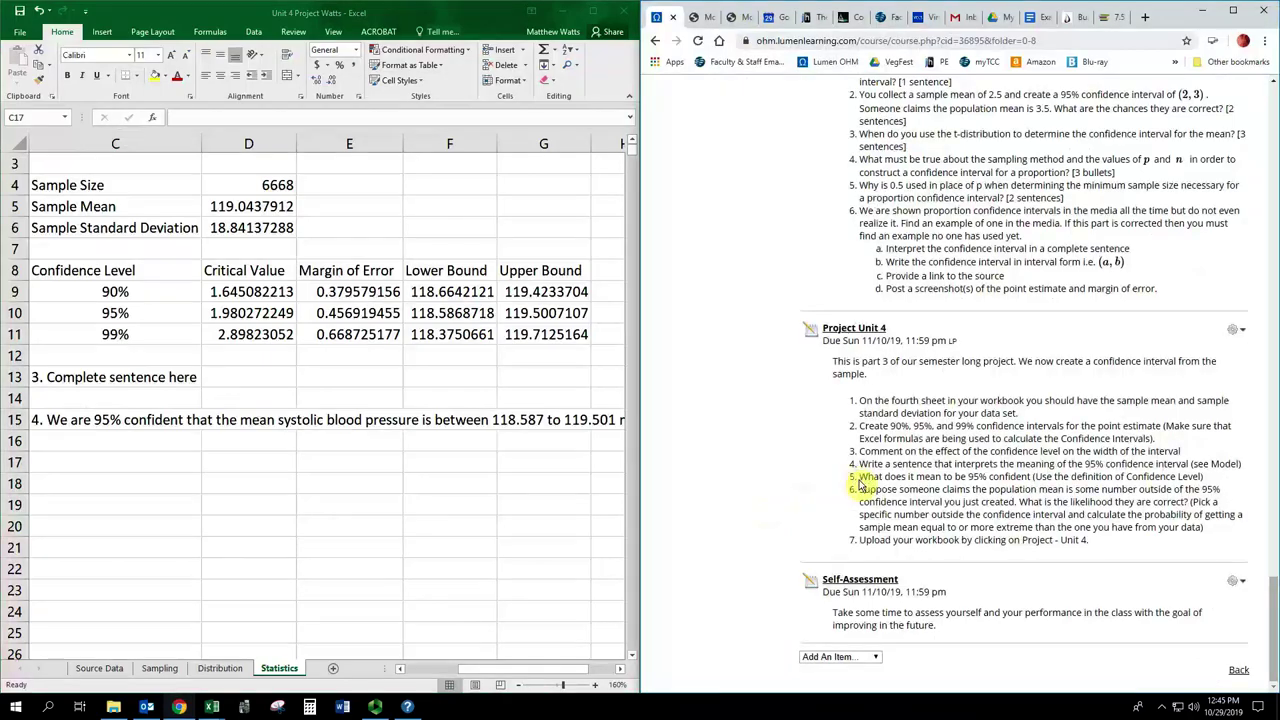
click(66, 462)
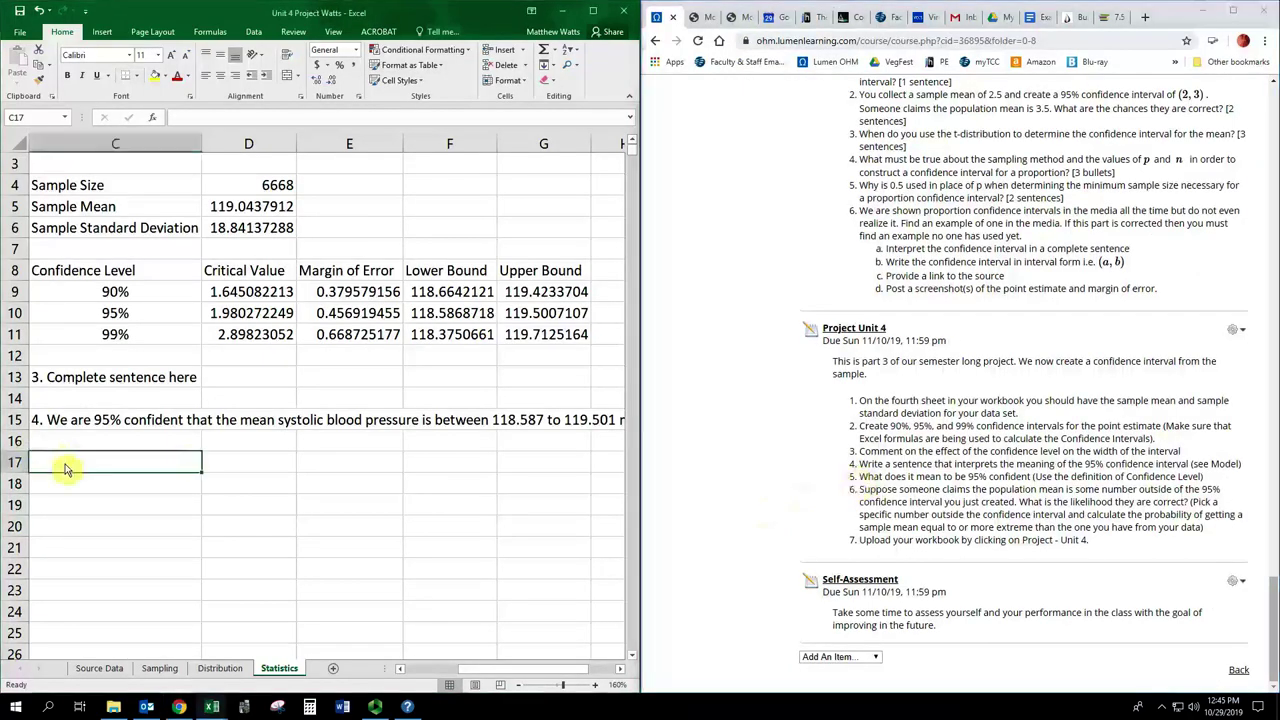
text(5.)
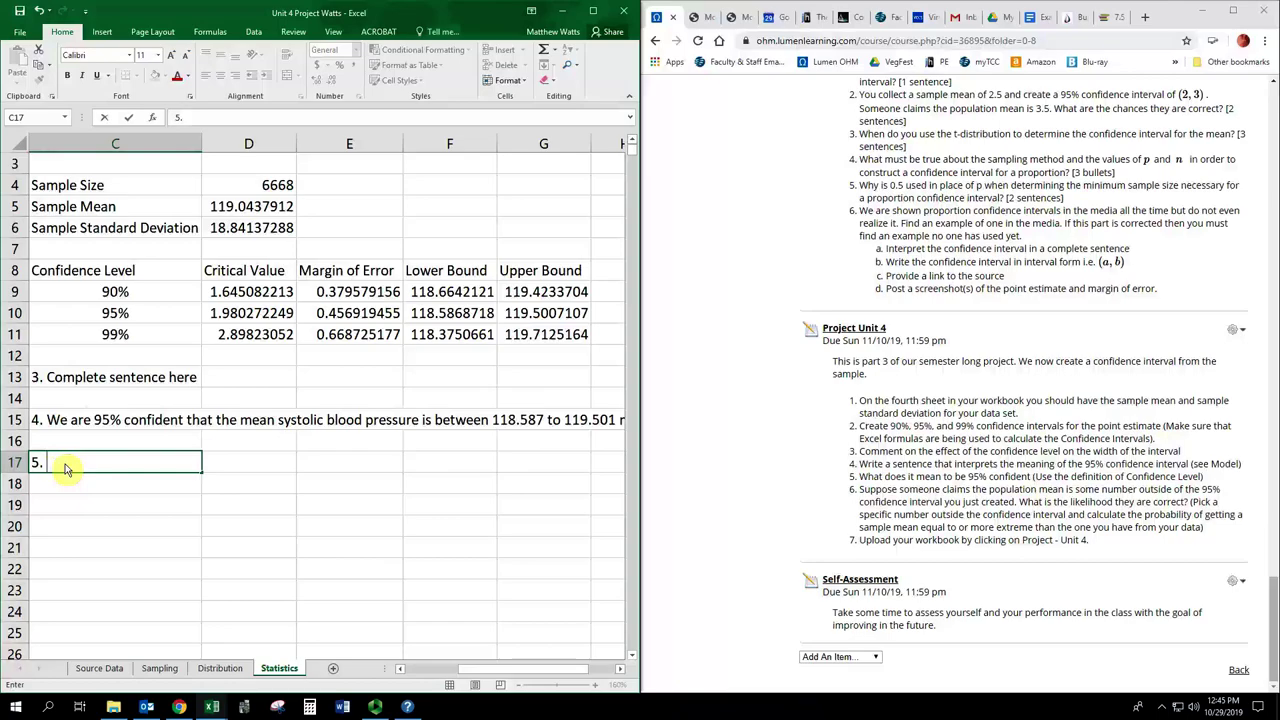
text(C)
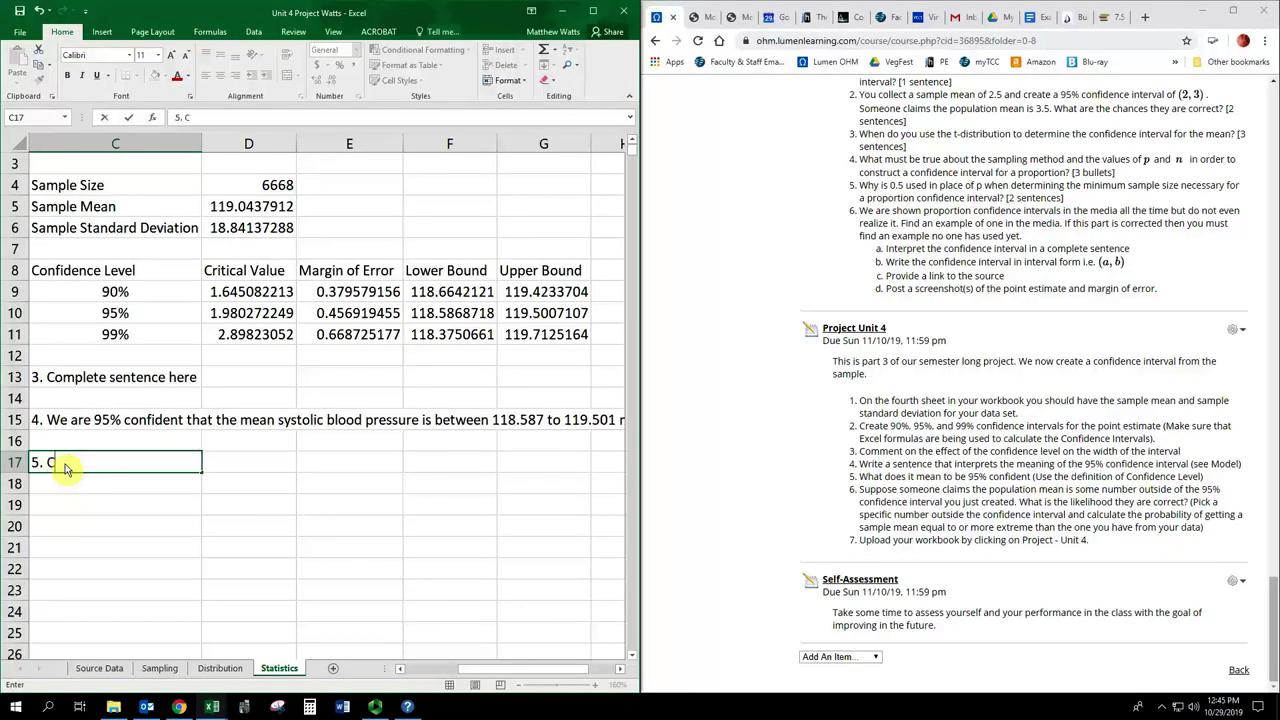
text(omplete sen)
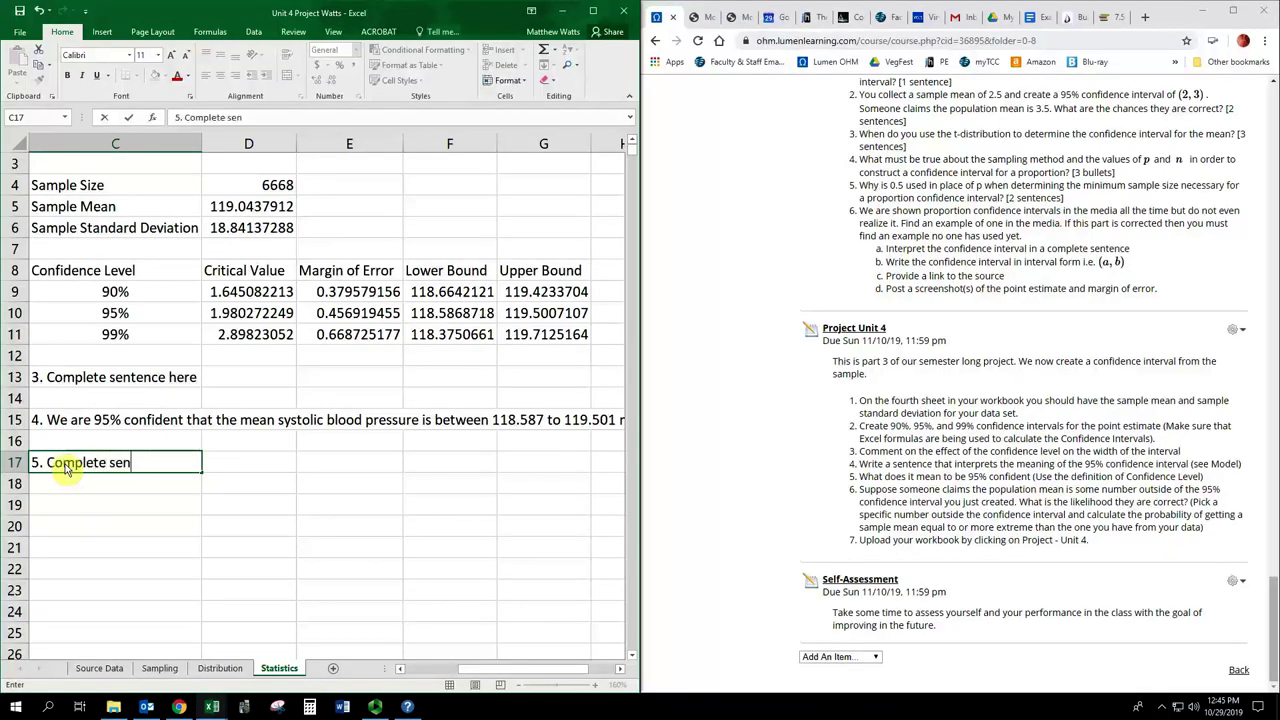
text(tence here)
key(Return)
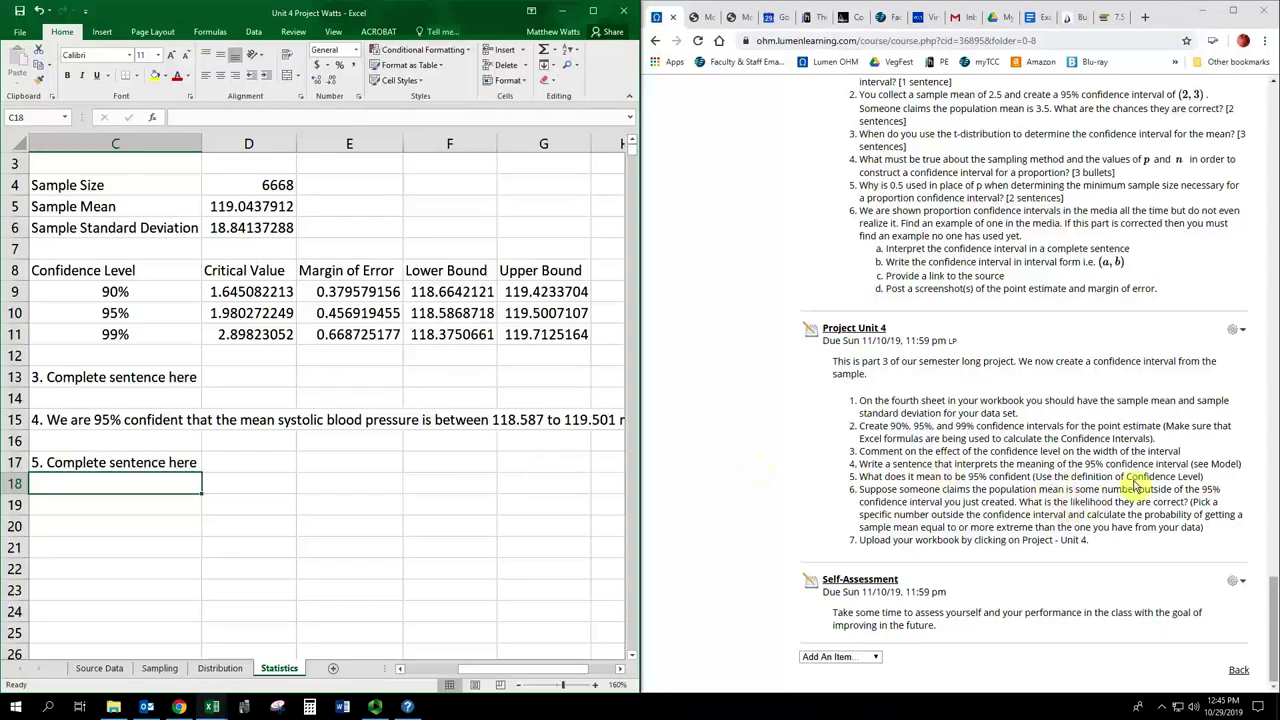
Step: Look up the definition of confidence level on the course page and highlight its paragraph for reading
click(1013, 493)
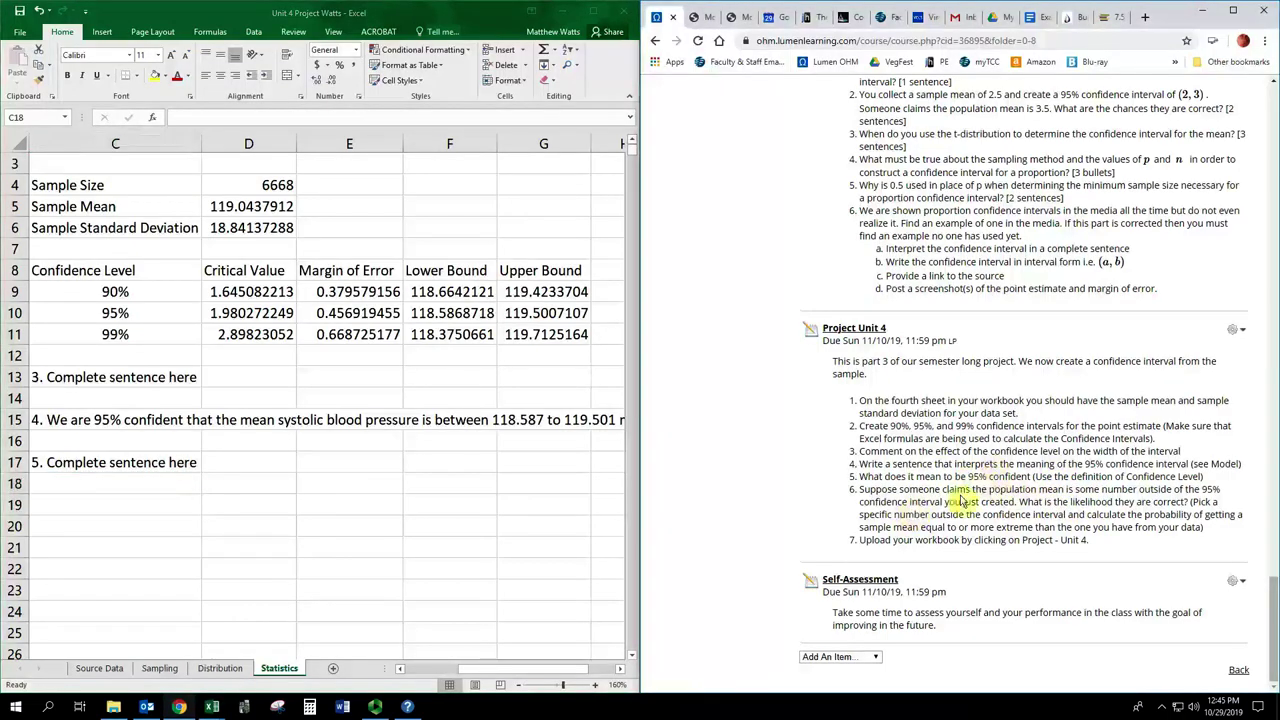
scroll(960, 500, up, 15)
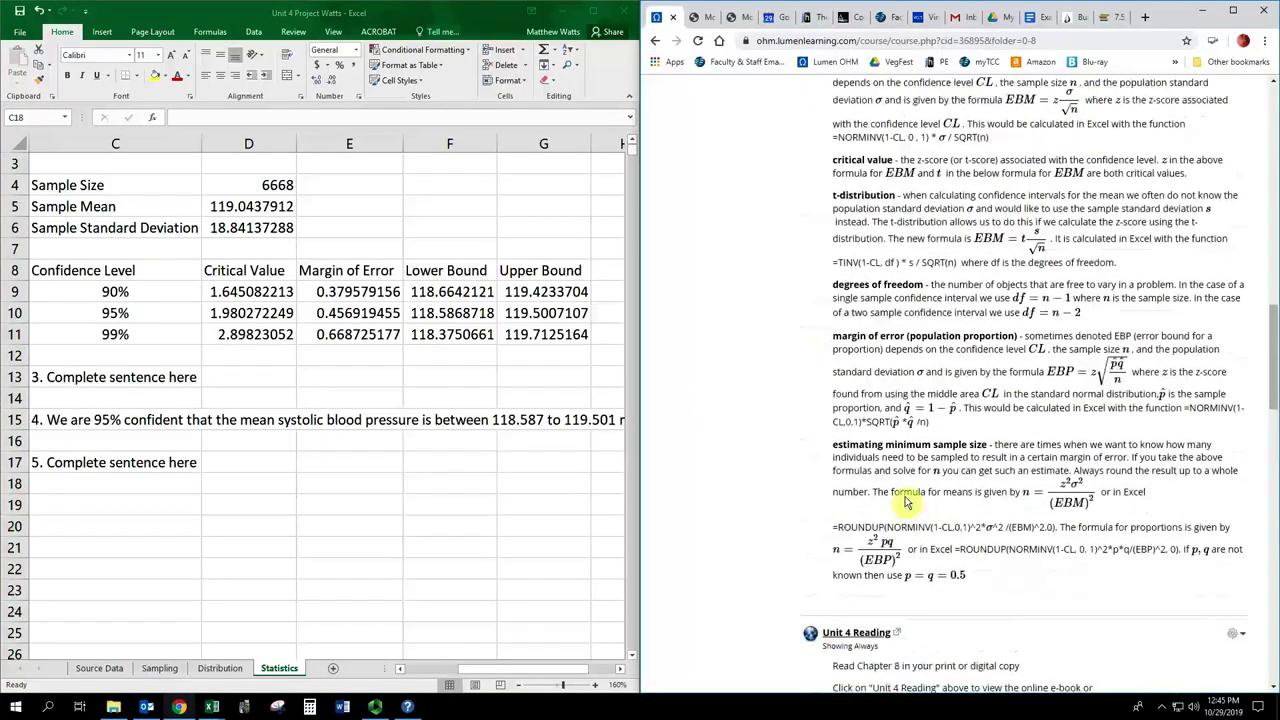
scroll(908, 502, up, 3)
scroll(908, 502, up, 1)
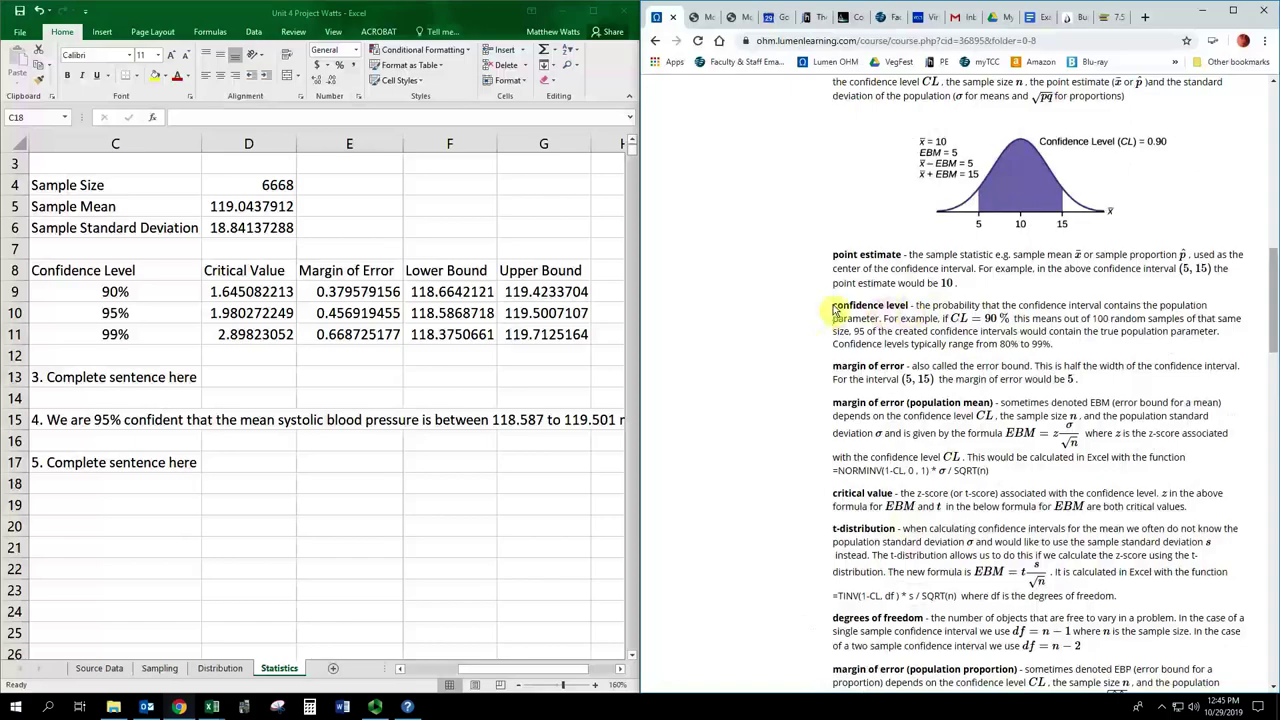
drag(832, 305, 1025, 357)
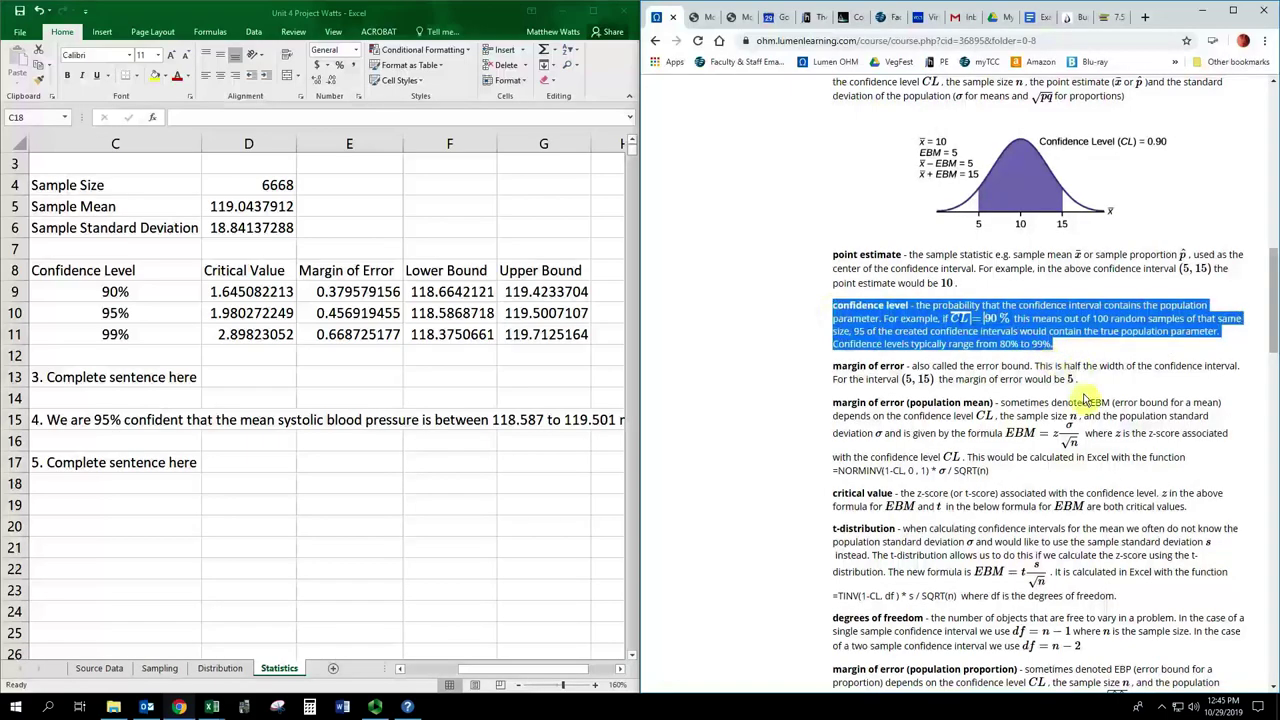
click(1062, 348)
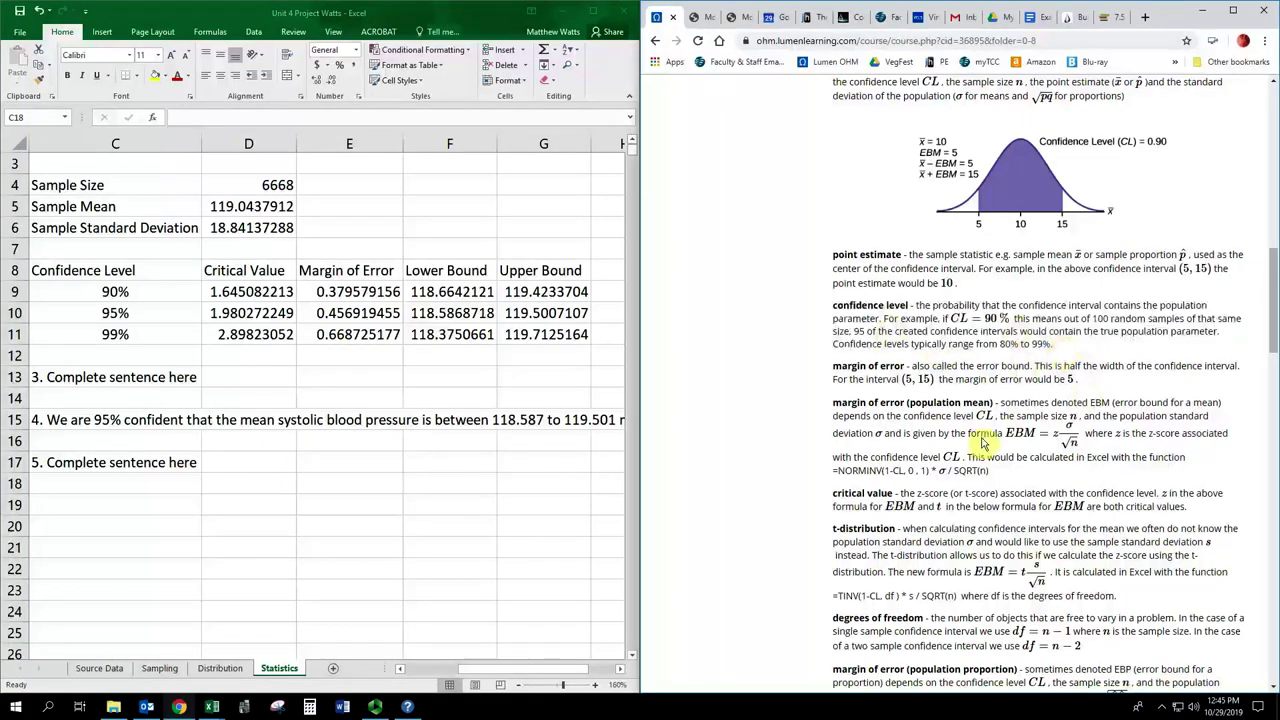
Step: Return to the Project Unit 4 instructions on the course page and highlight "95% confident" in item 5
scroll(963, 566, down, 6)
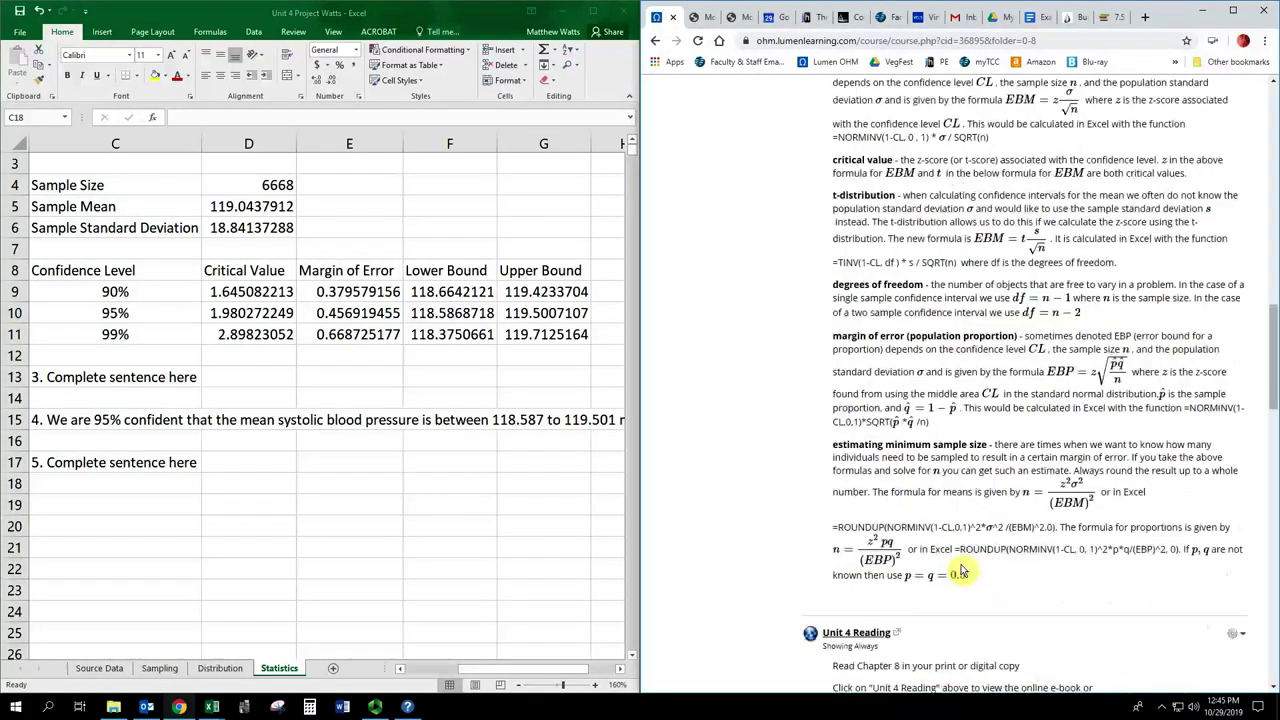
scroll(963, 570, down, 10)
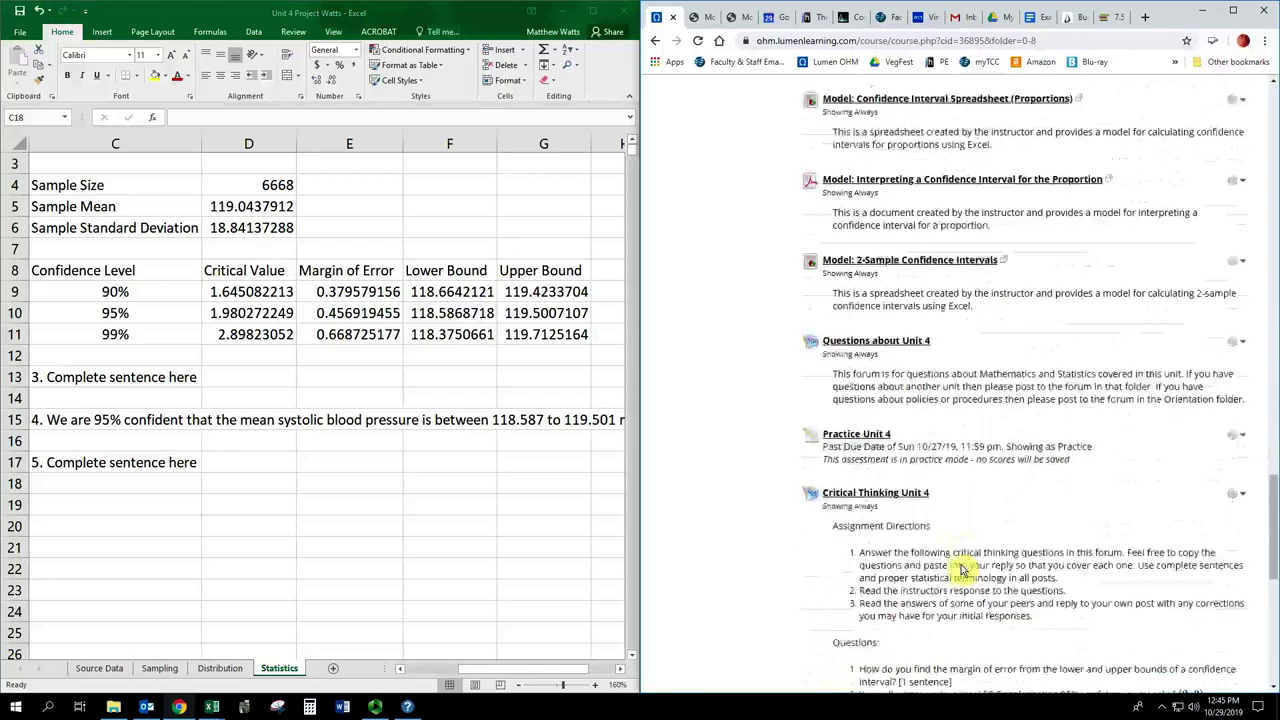
scroll(960, 570, down, 2)
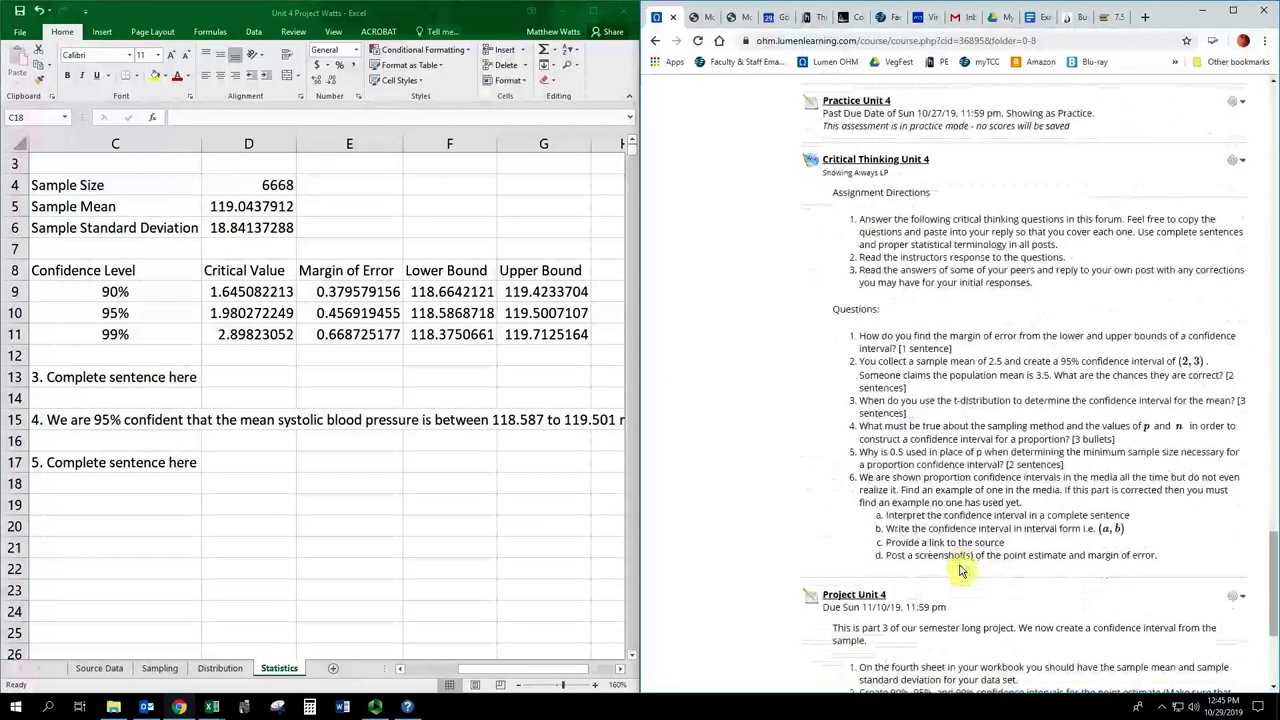
scroll(960, 570, down, 3)
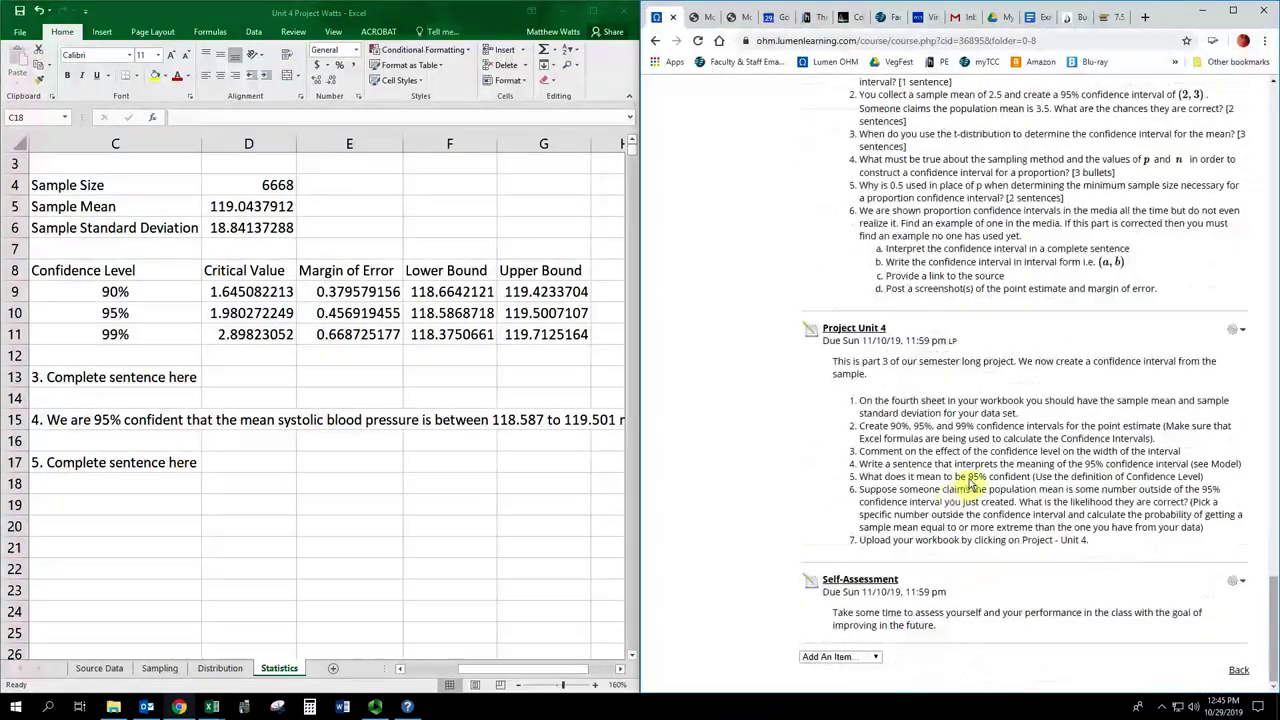
drag(968, 478, 1030, 478)
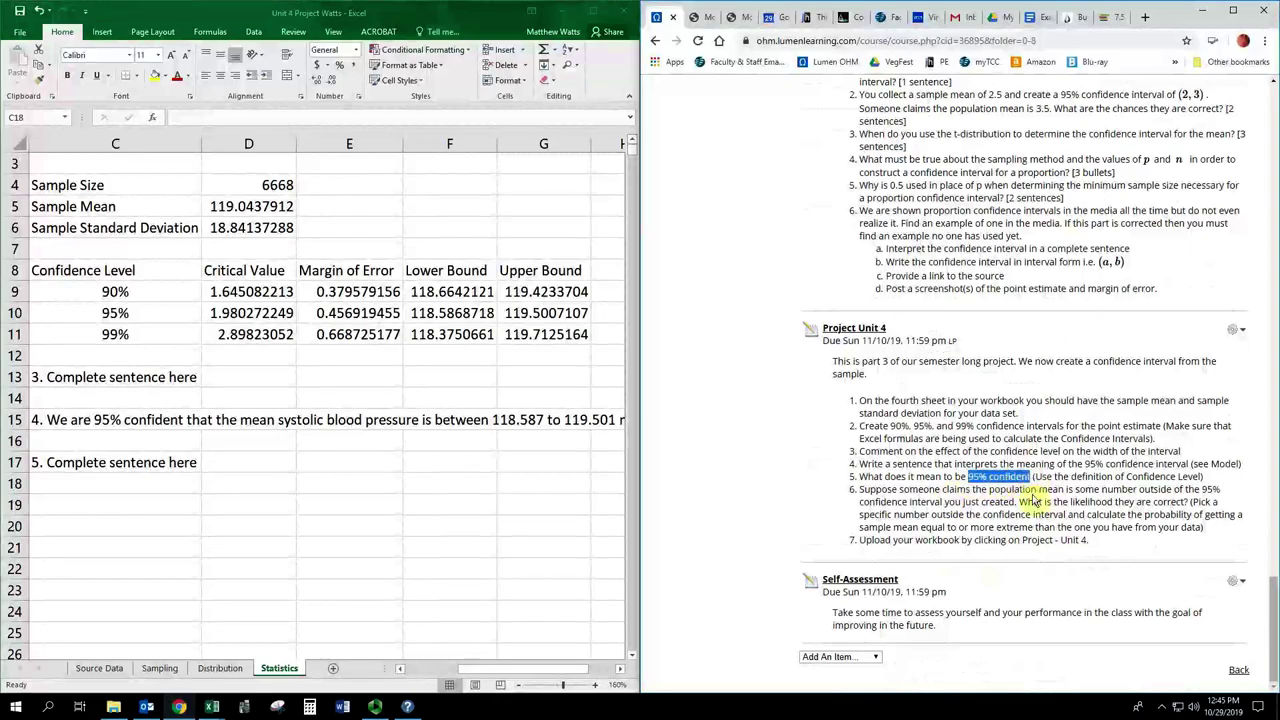
Step: Label C19 "6. Claim" and enter 118.5, a value outside the 95% confidence interval, in D19
click(100, 507)
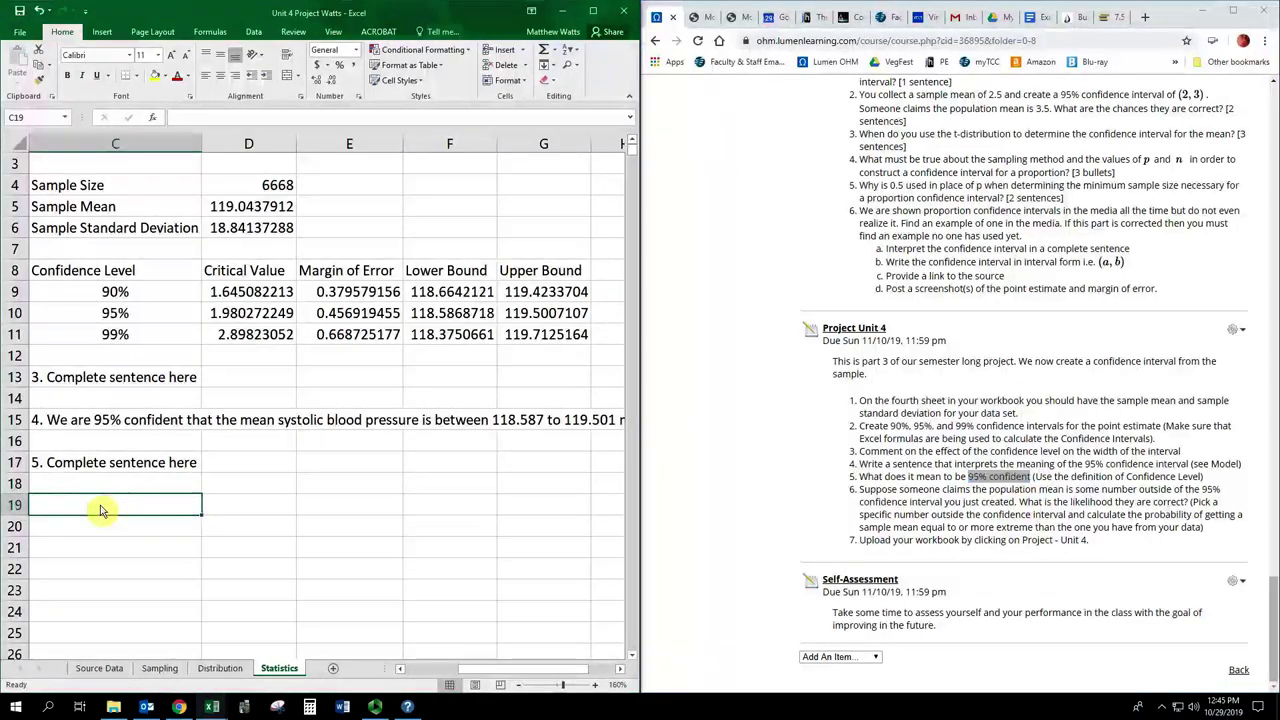
text(6. Claim)
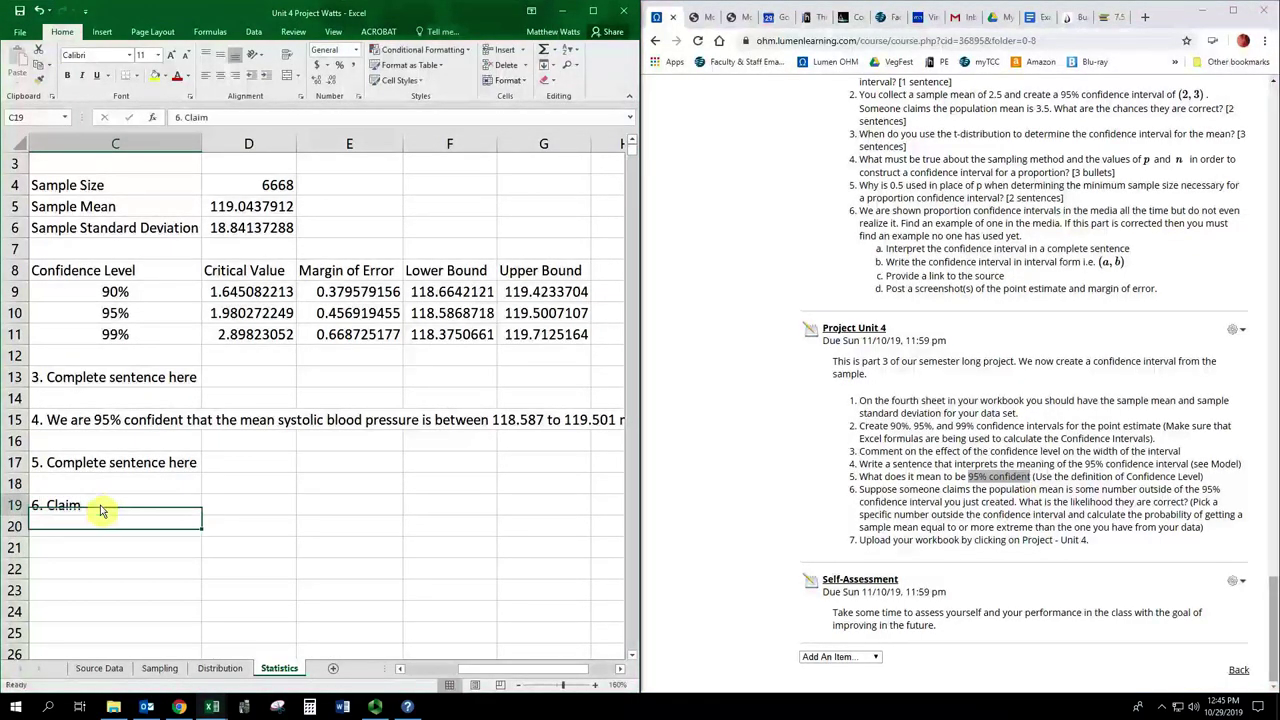
key(Tab)
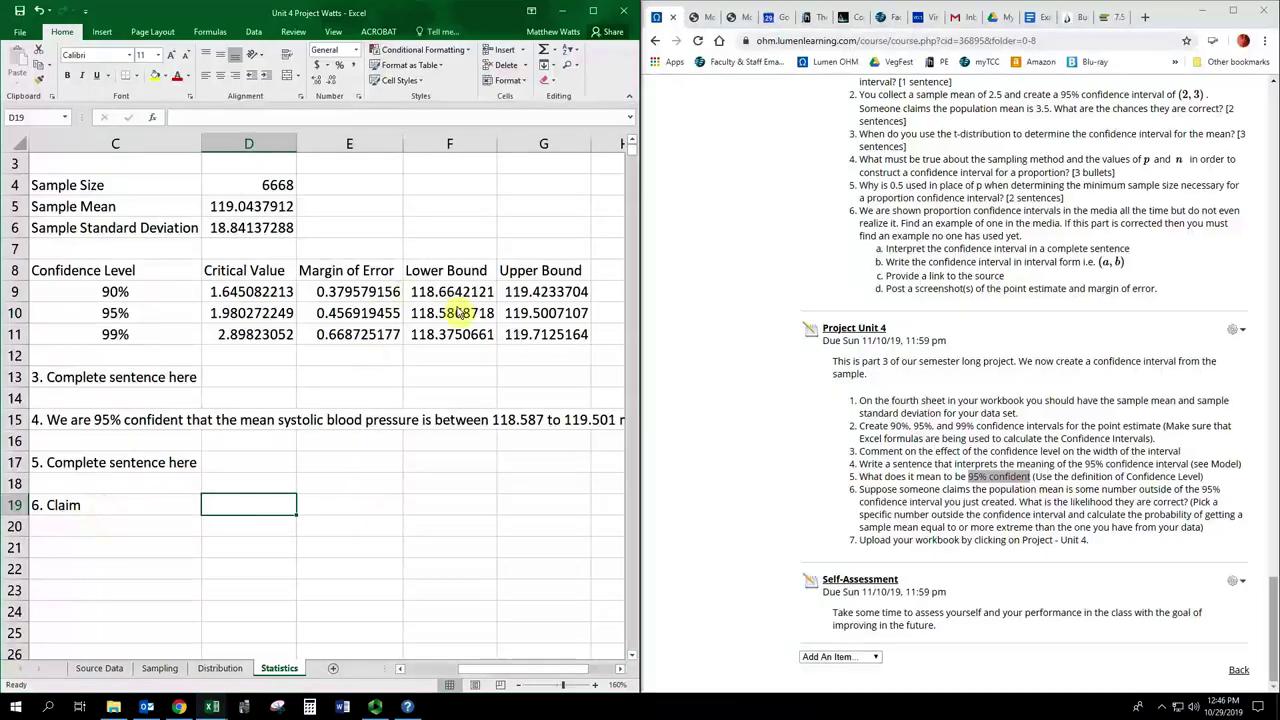
drag(455, 312, 530, 318)
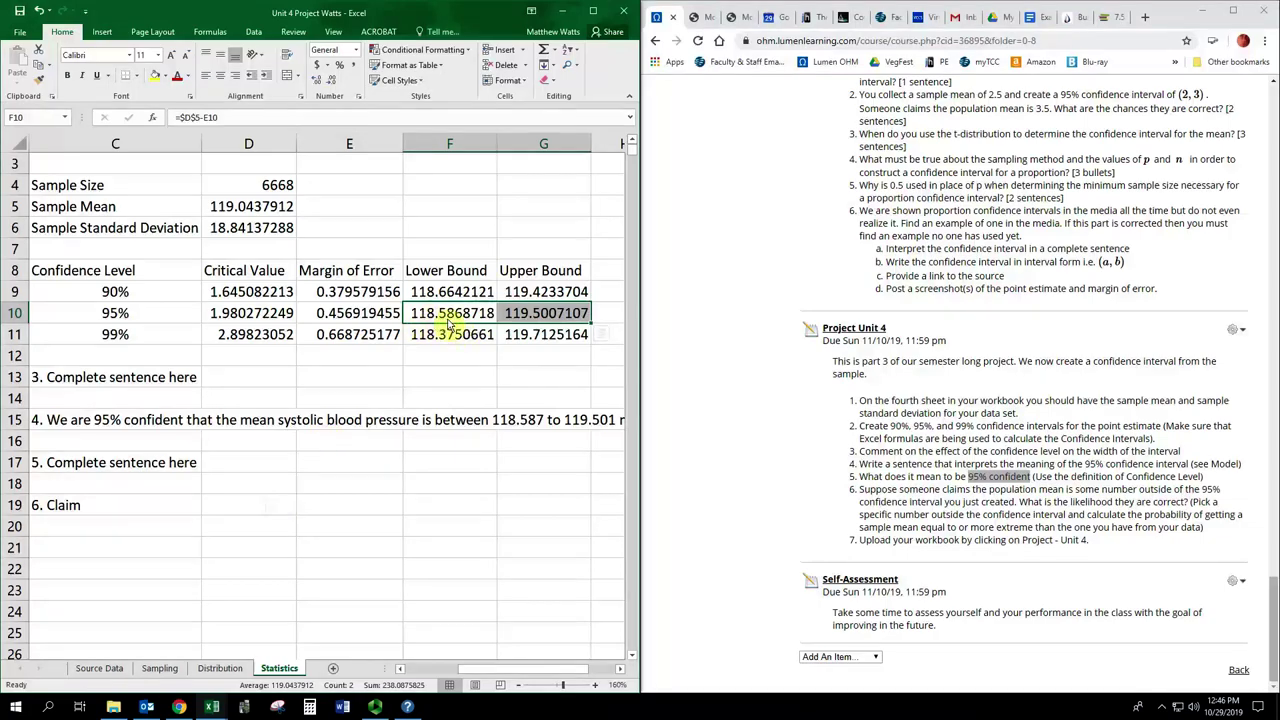
click(226, 511)
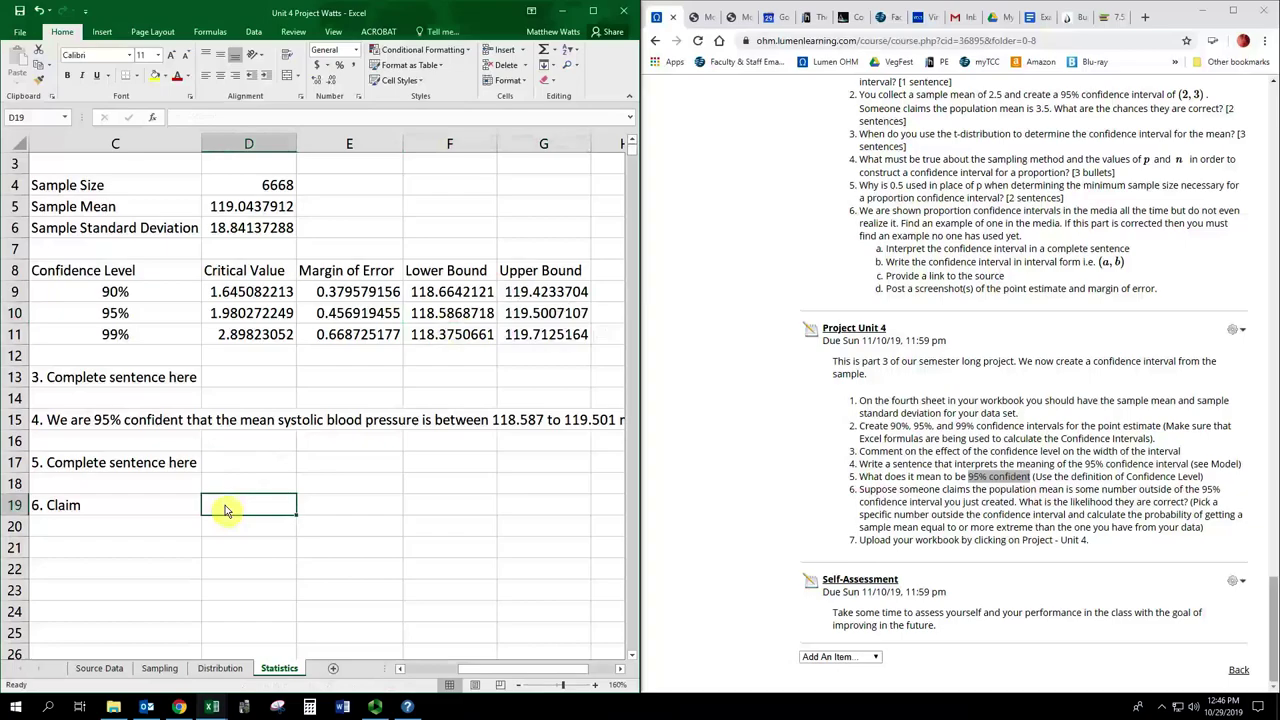
text(118)
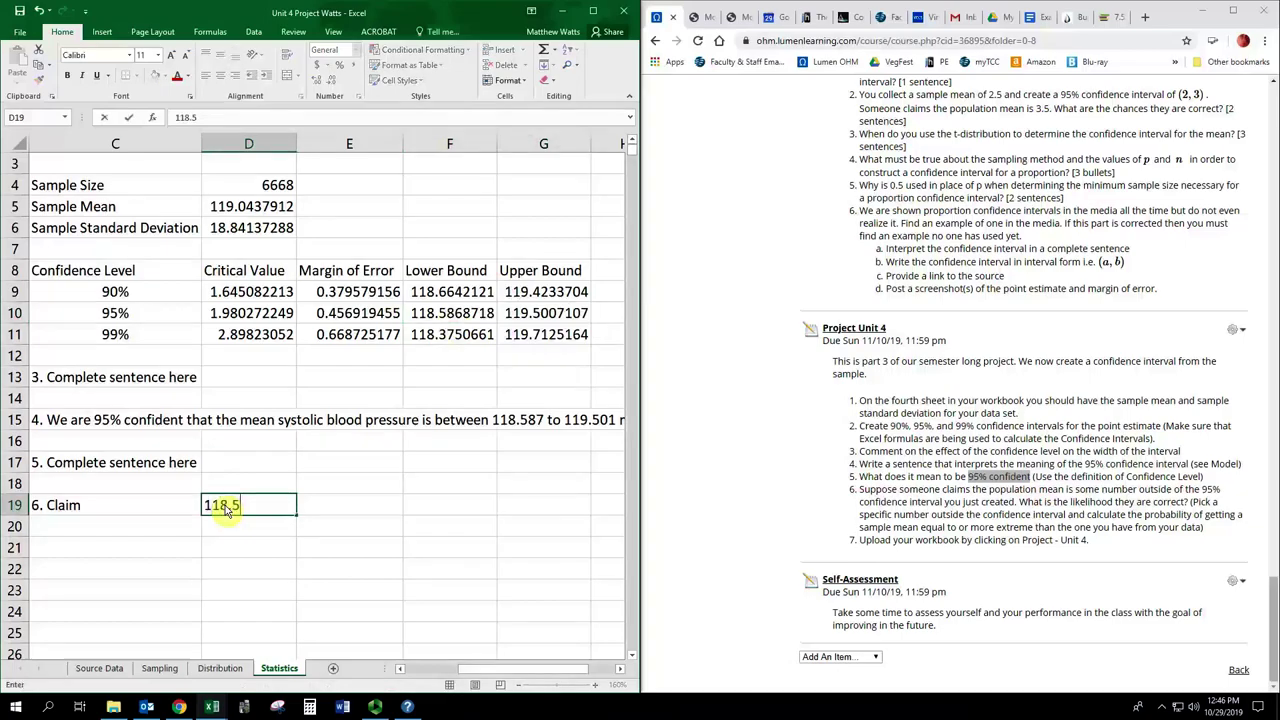
text(.5)
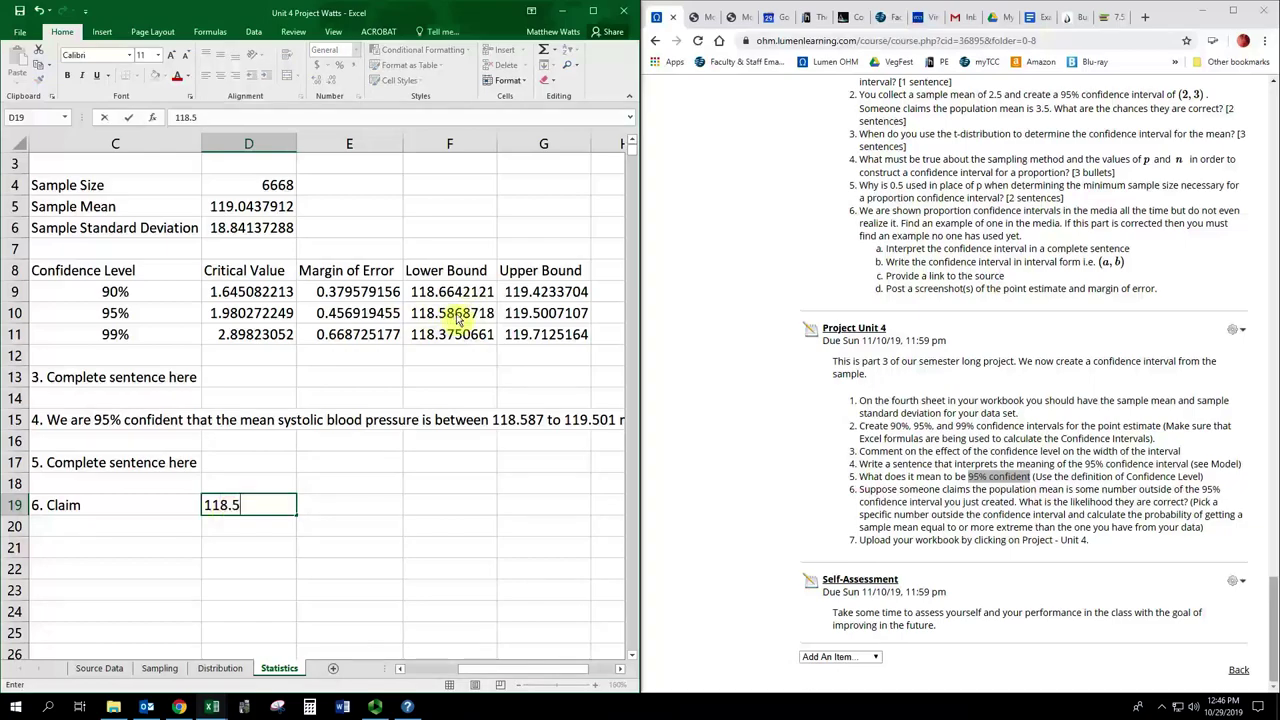
key(Return)
Step: Label C20 "Z-score" and begin the D20 formula with the claim minus the sample mean, "=(D19-D5"
key(Left)
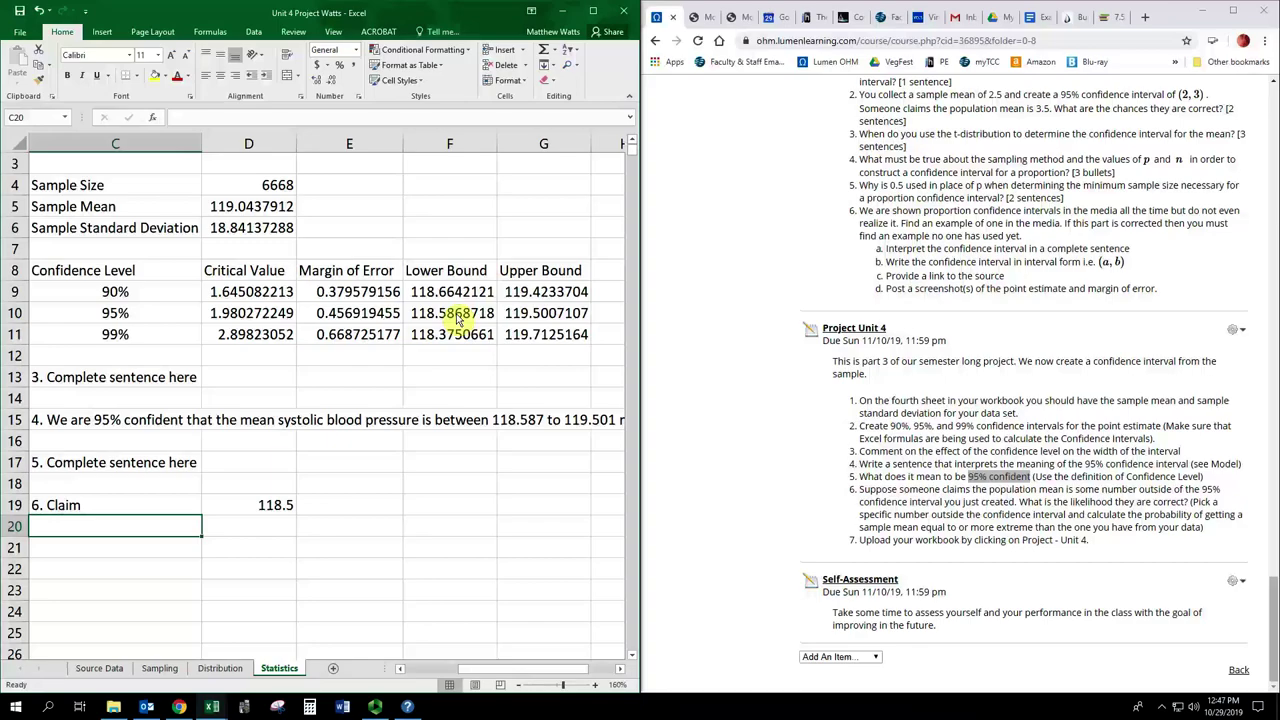
text(Z-score)
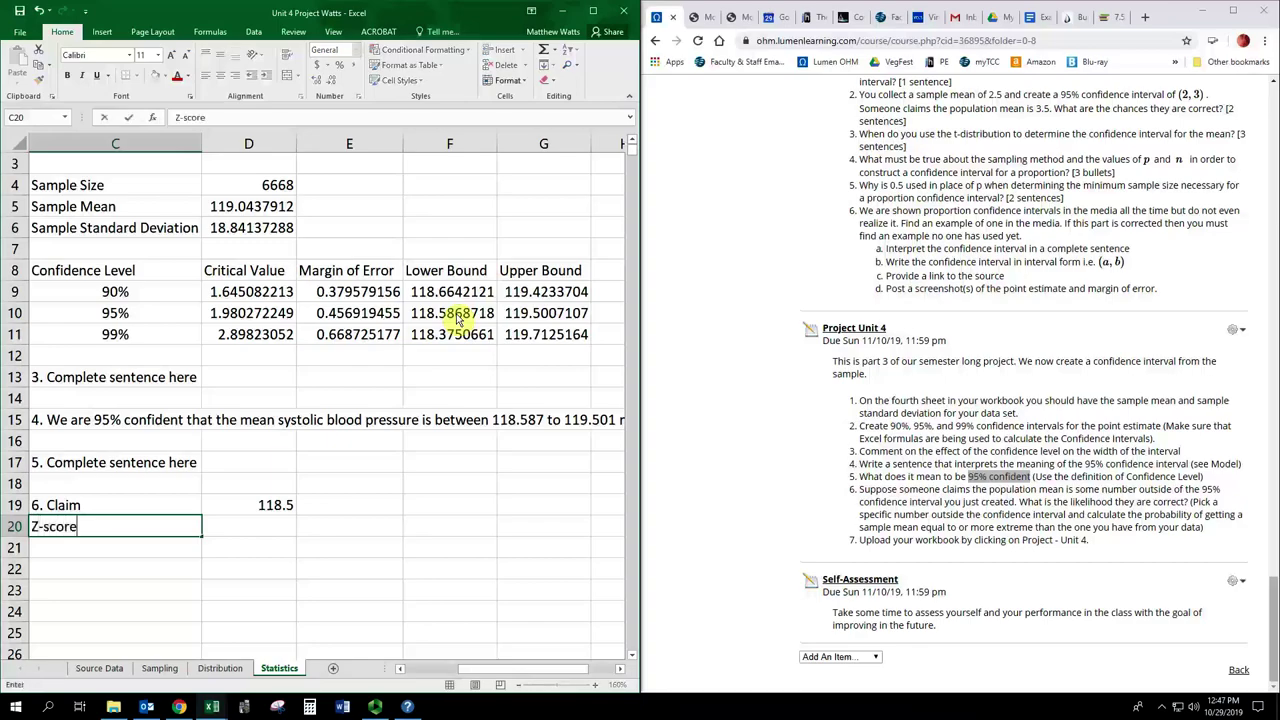
key(Tab)
text(=()
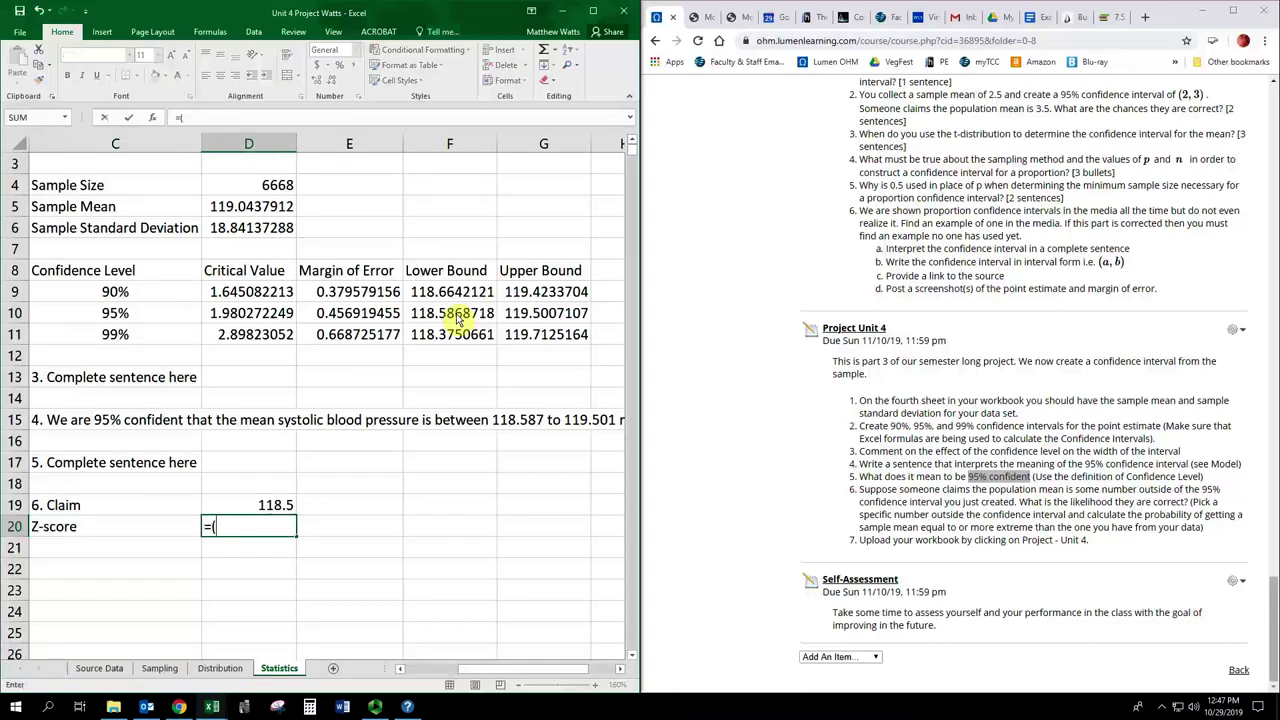
key(Up)
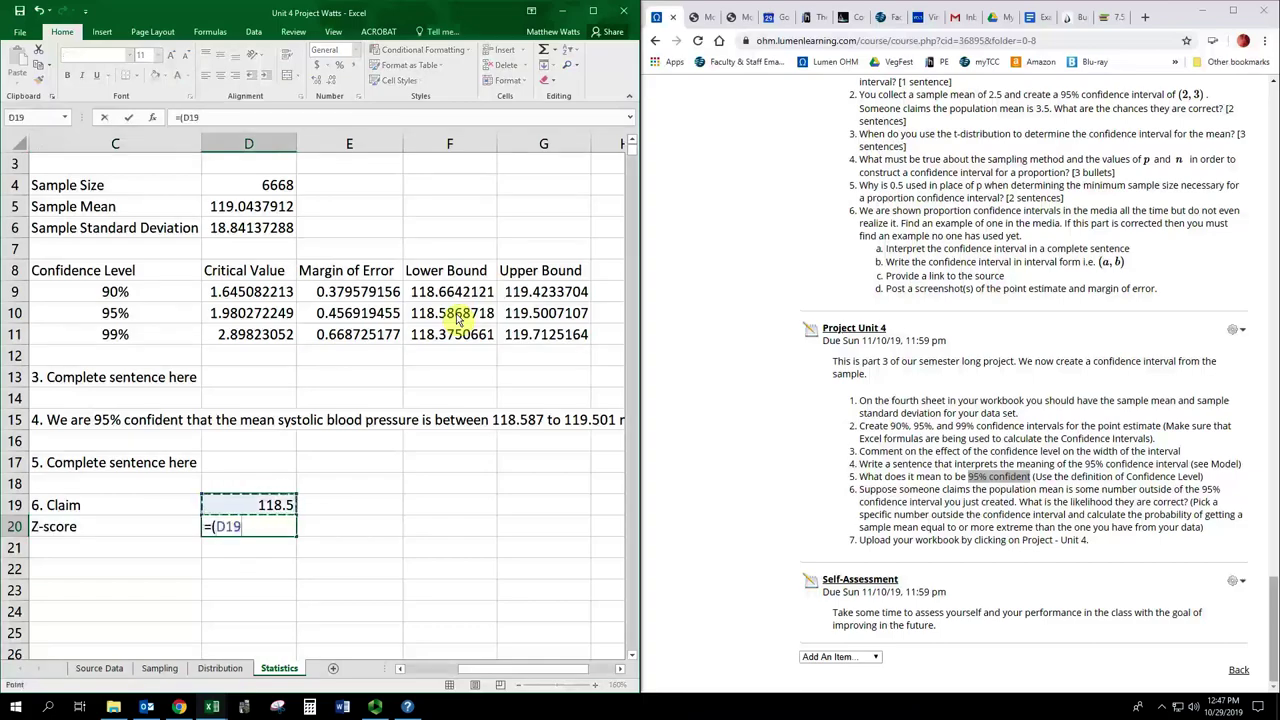
text(-)
key(Up)
key(Up)
key(Up)
key(Up)
key(Up)
key(Up)
key(Up)
key(Up)
key(Up)
key(Up)
key(Up)
key(Up)
key(Up)
key(Up)
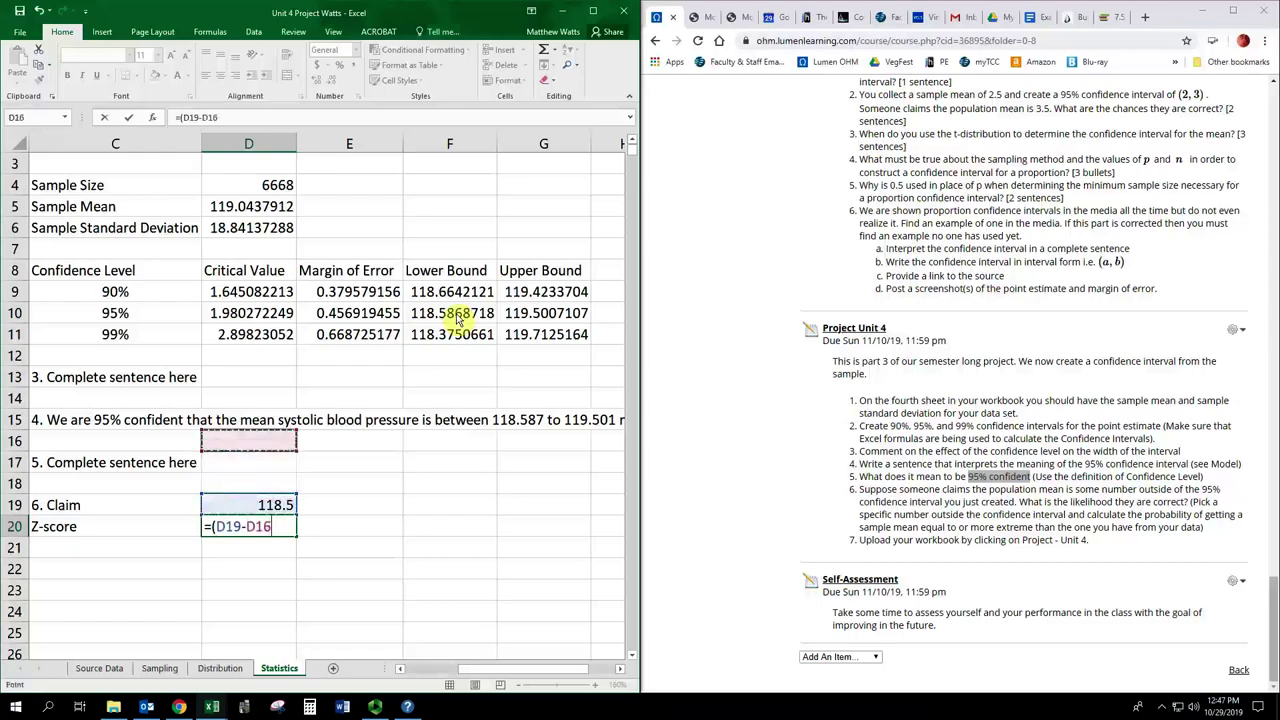
key(Up)
key(Up)
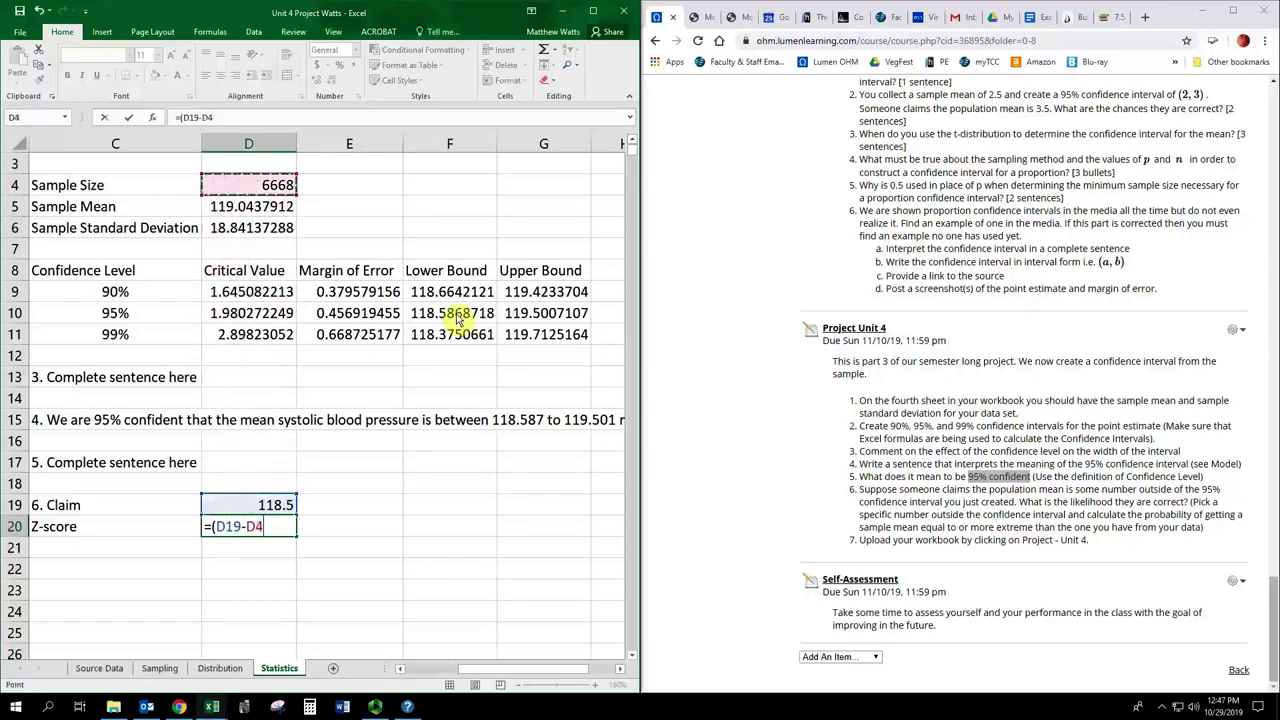
key(Down)
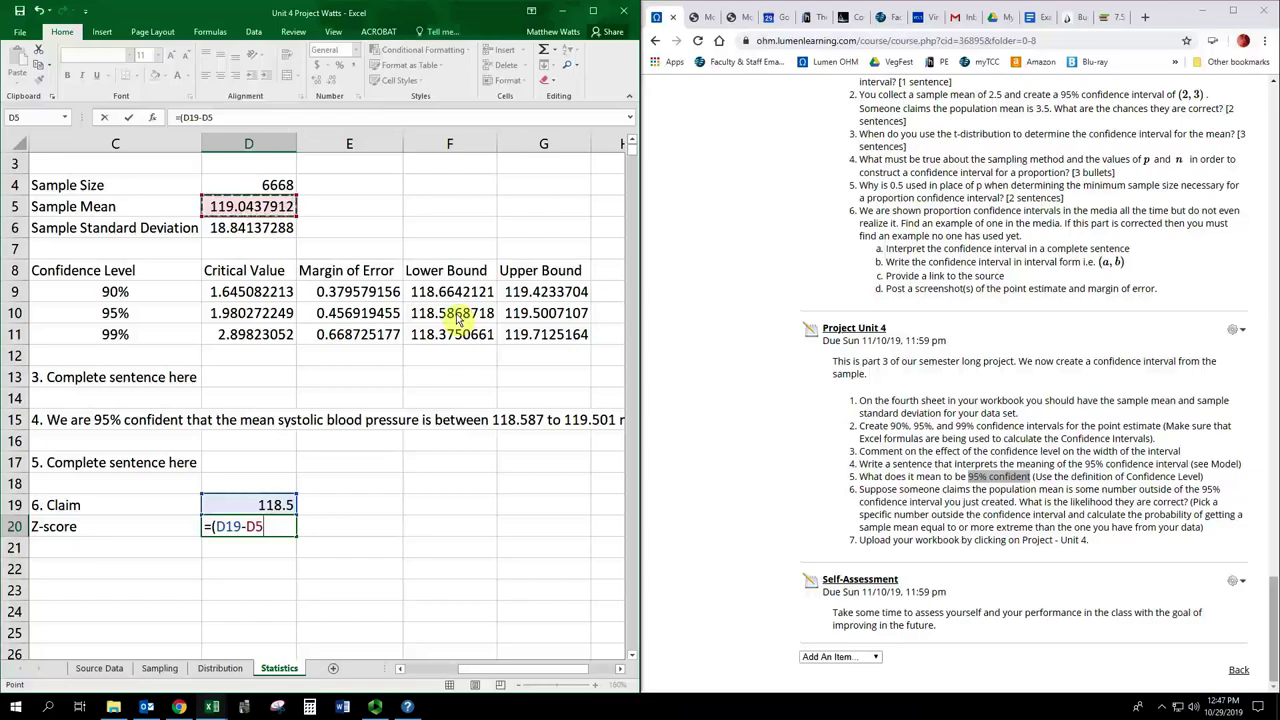
Step: Complete the D20 formula by dividing by the standard error, giving "=(D19-D5)/(D6/SQRT(D4))"
text(/SQRT)
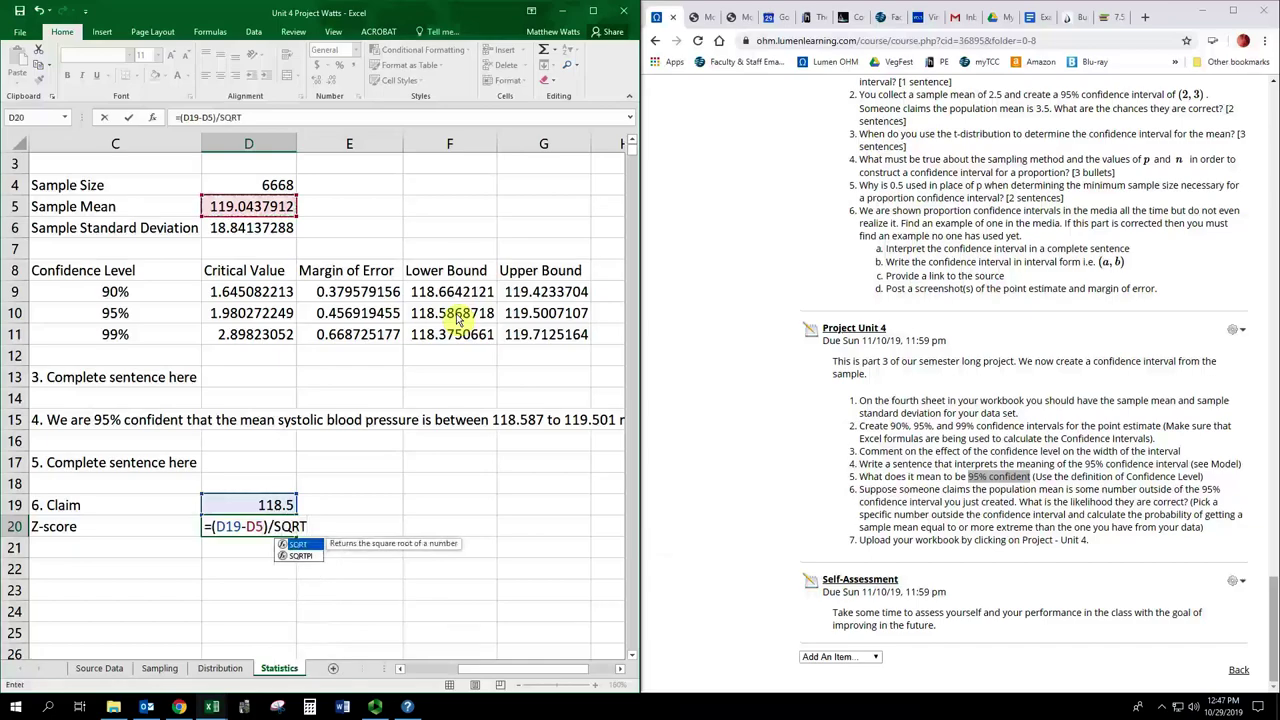
key(BackSpace)
key(BackSpace)
key(BackSpace)
key(BackSpace)
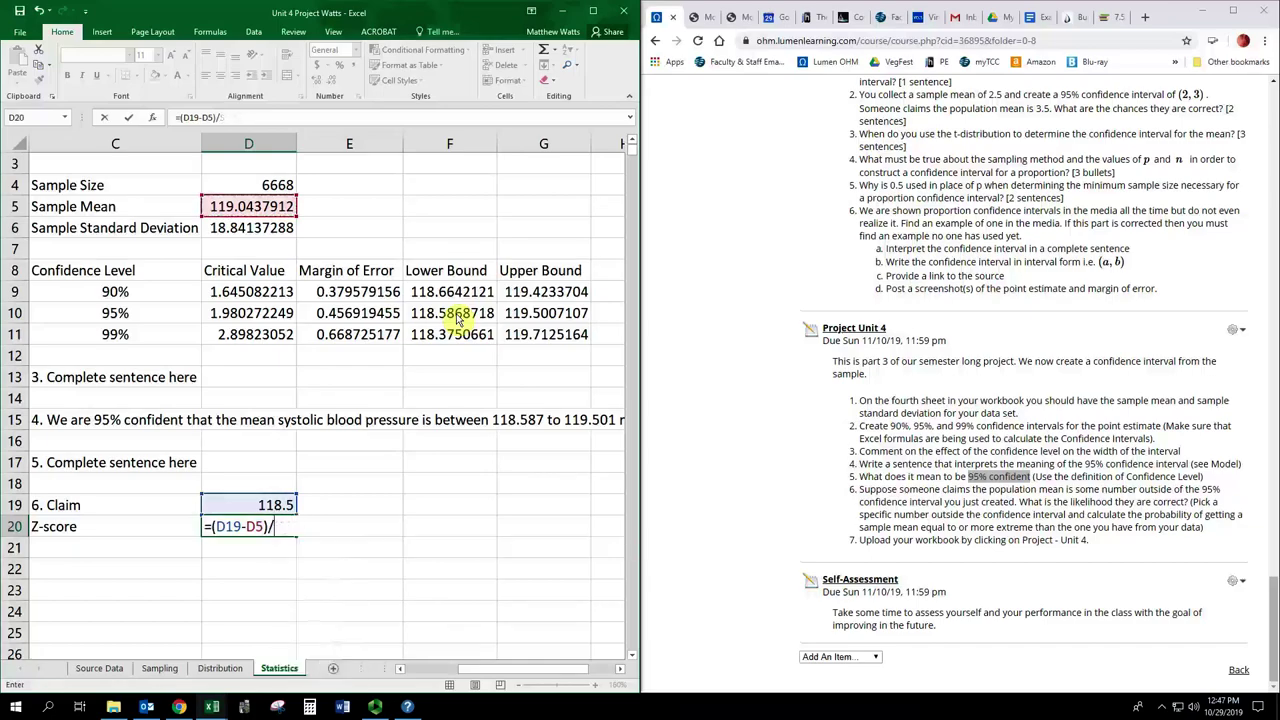
text(()
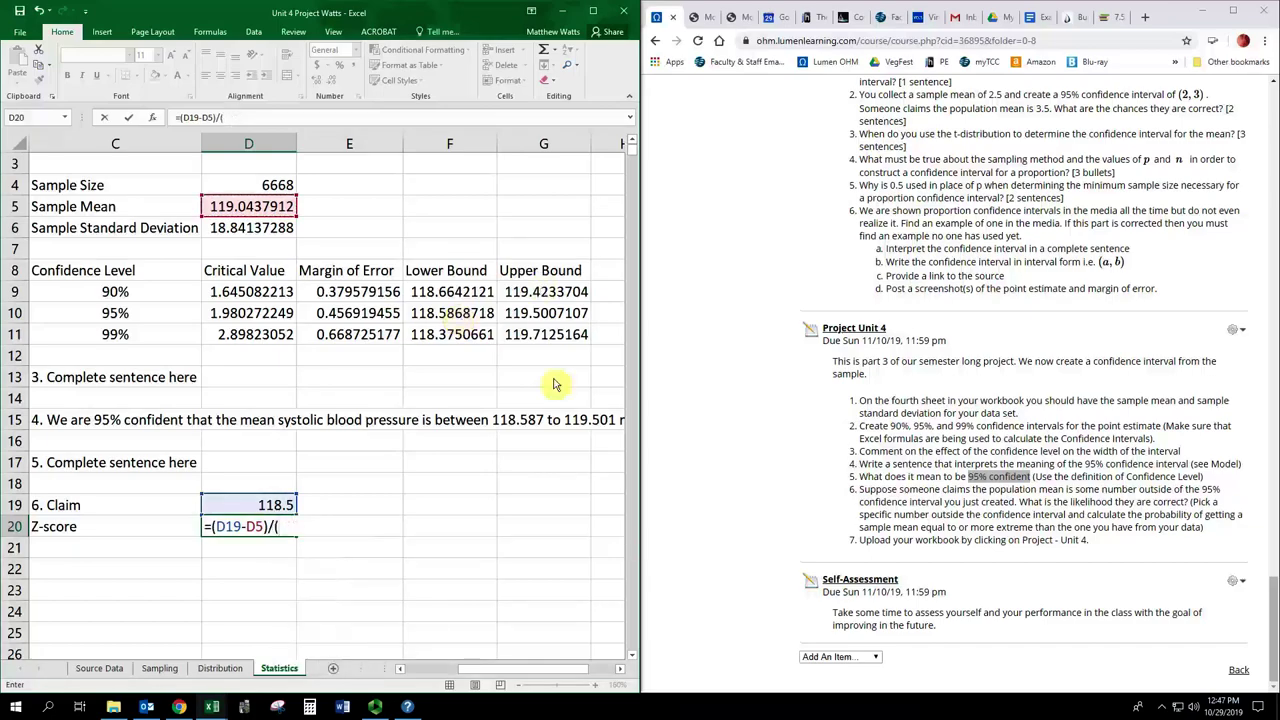
click(265, 232)
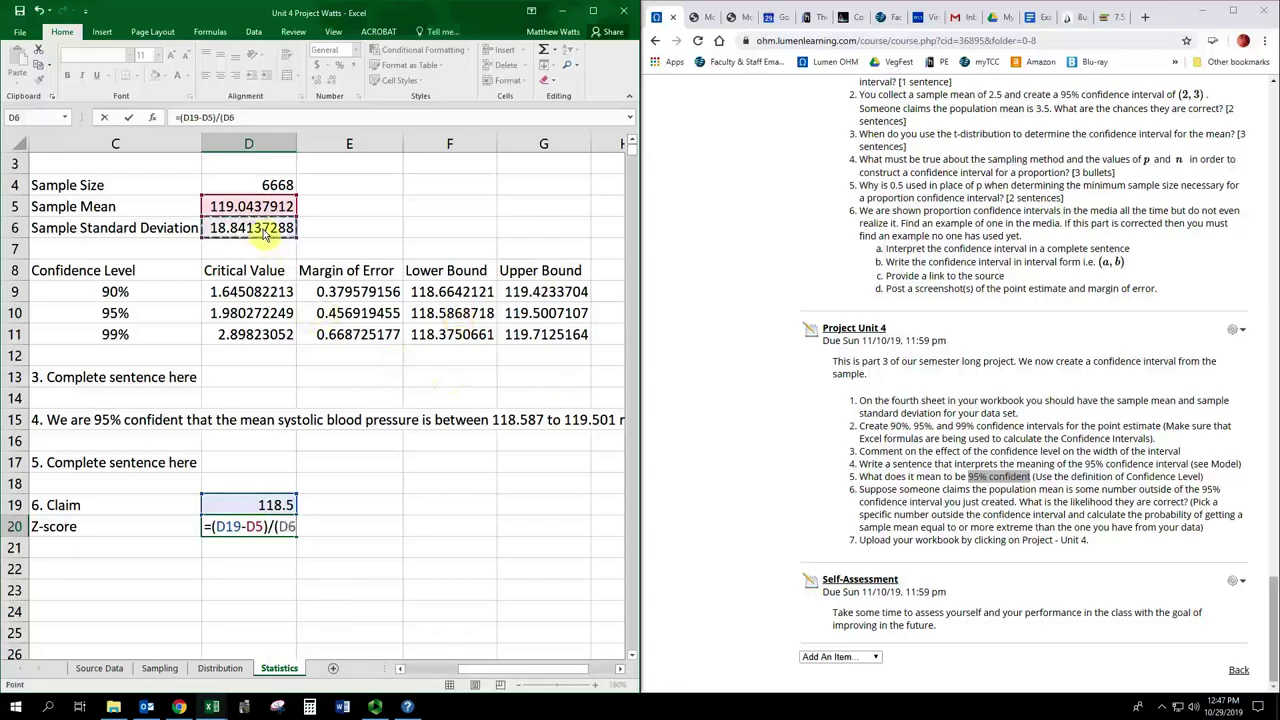
text(/sqrt()
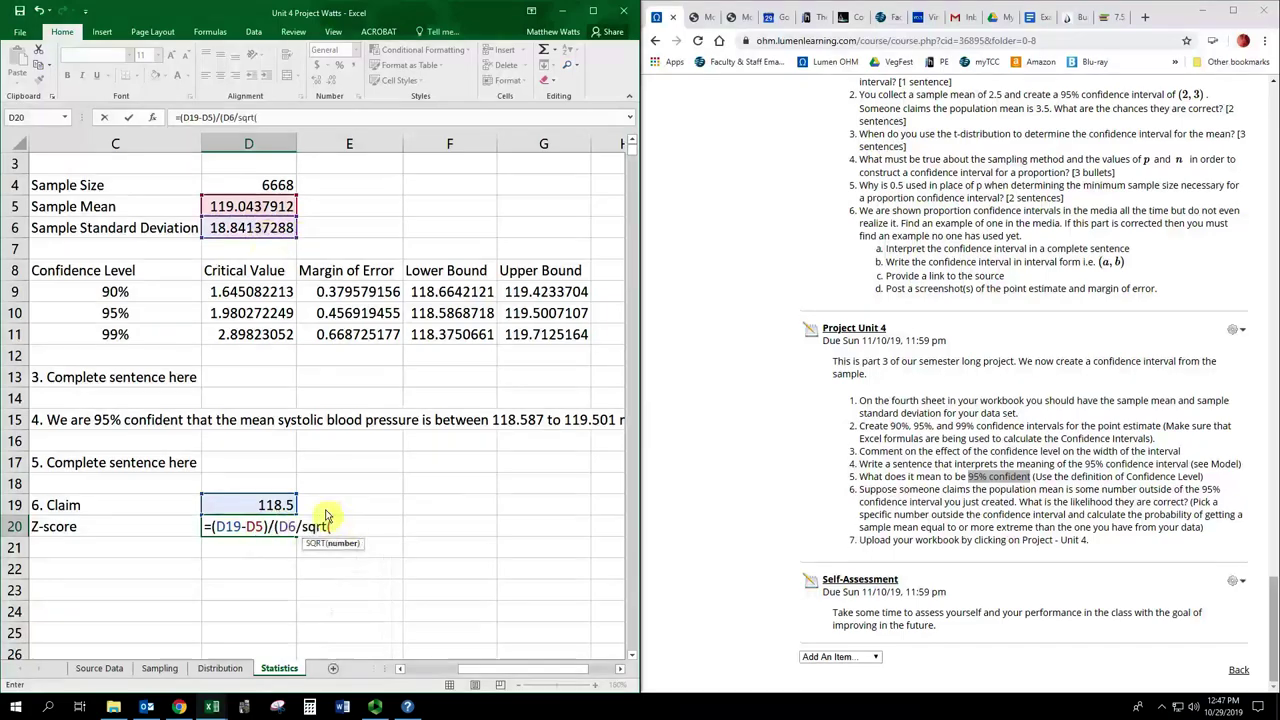
click(275, 190)
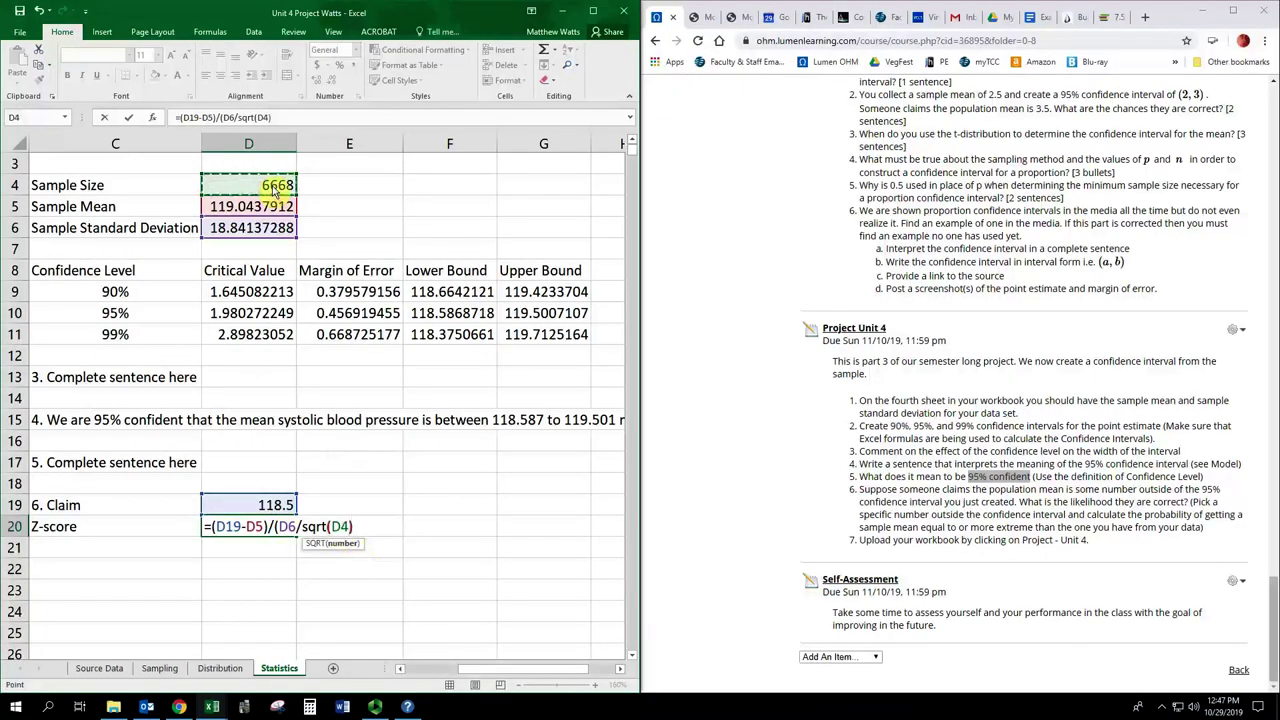
text()))
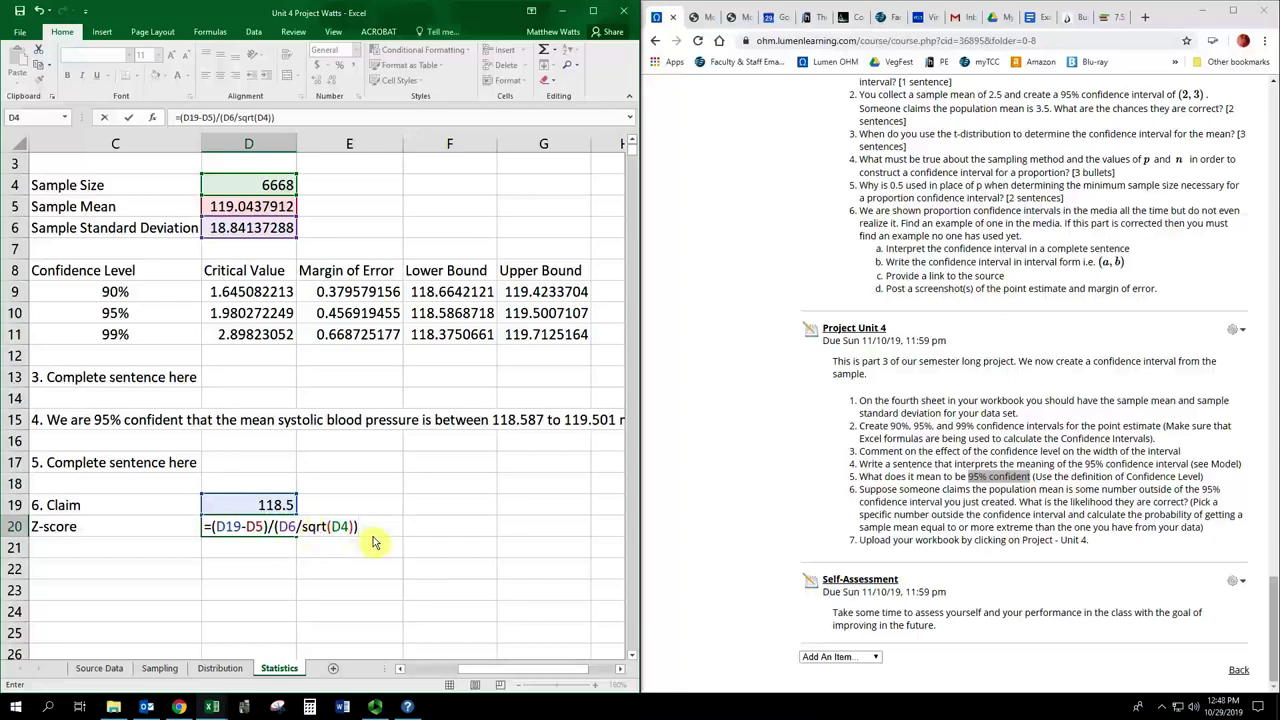
key(Return)
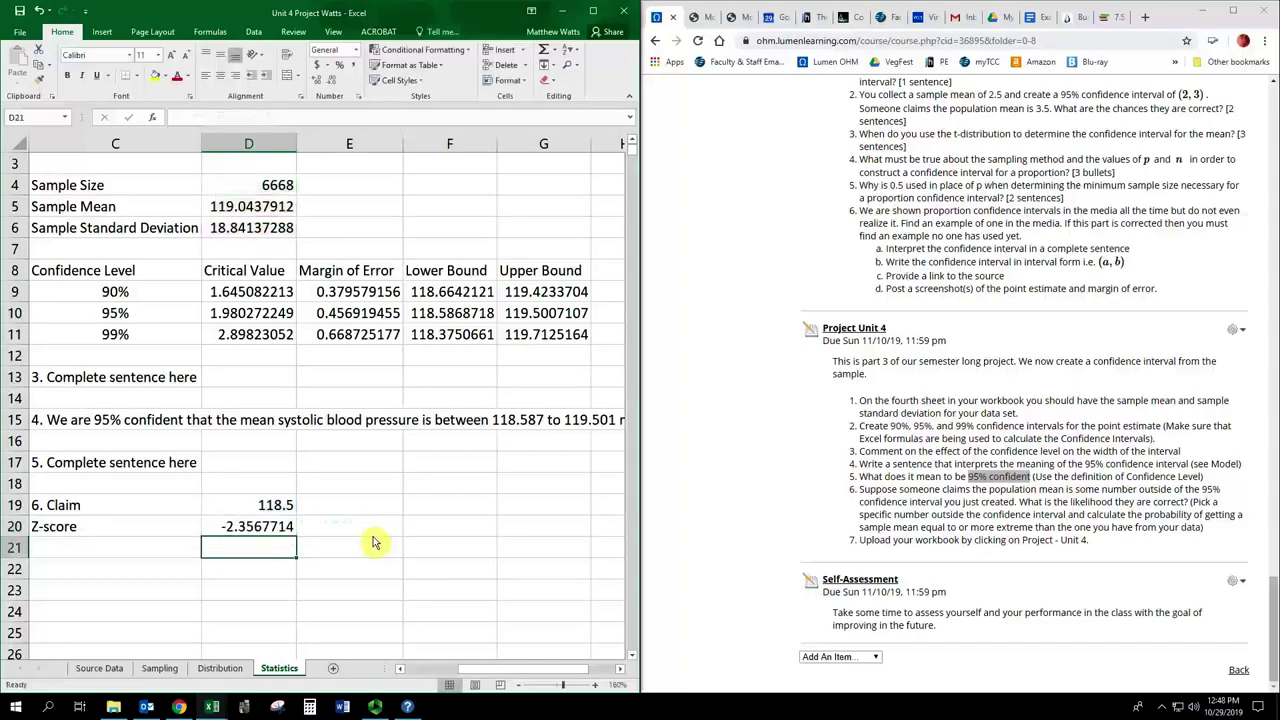
Step: Label C21 "Probability" and begin the D21 formula with the TDIST function, "=TDIST("
click(286, 532)
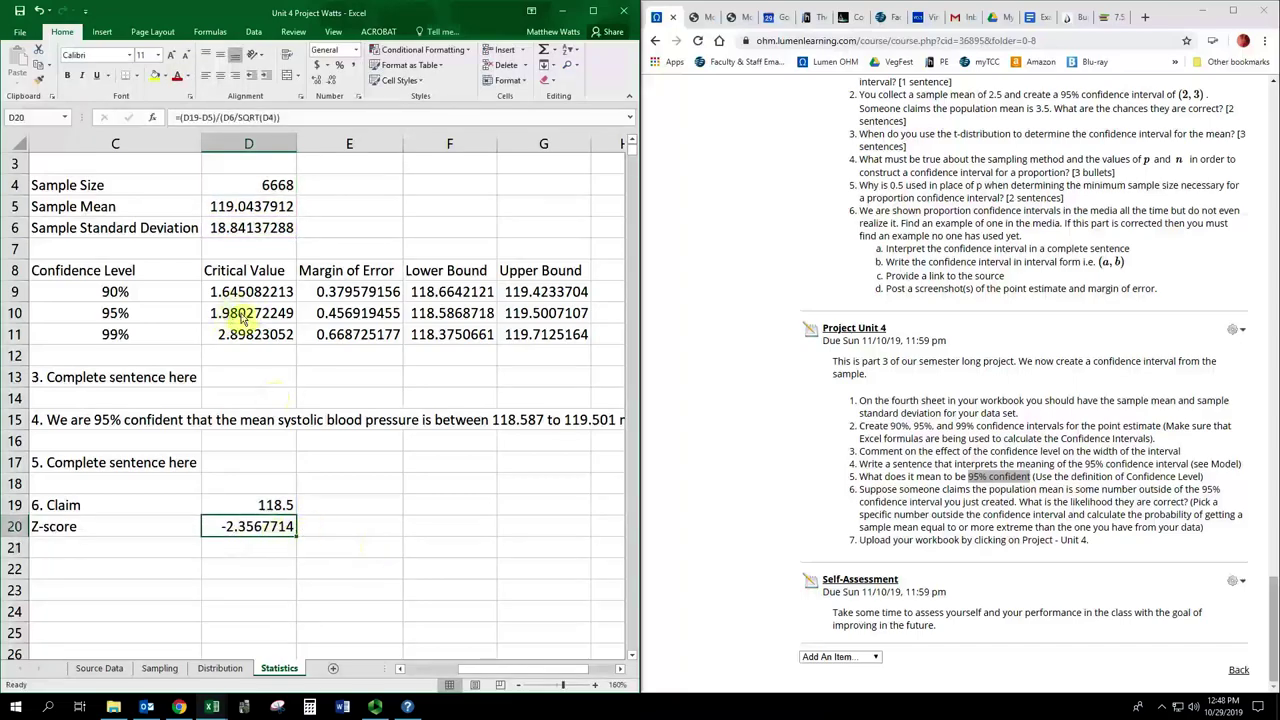
click(140, 550)
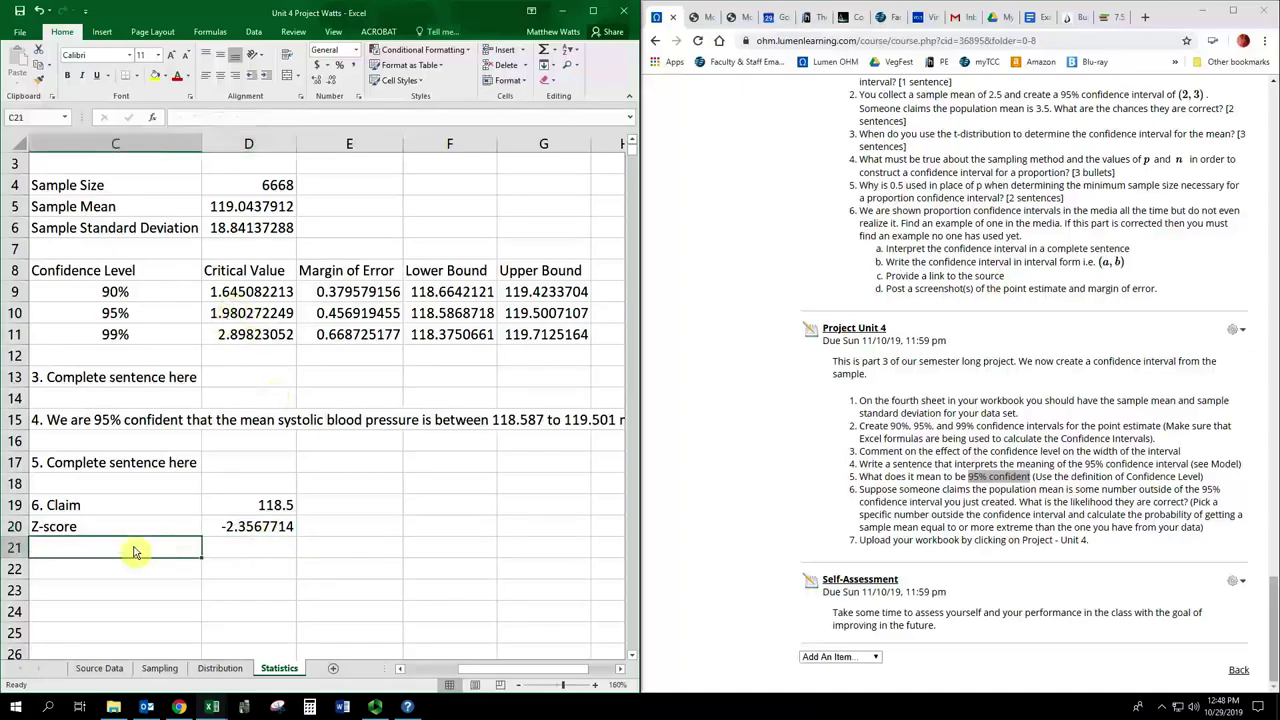
text(Probability)
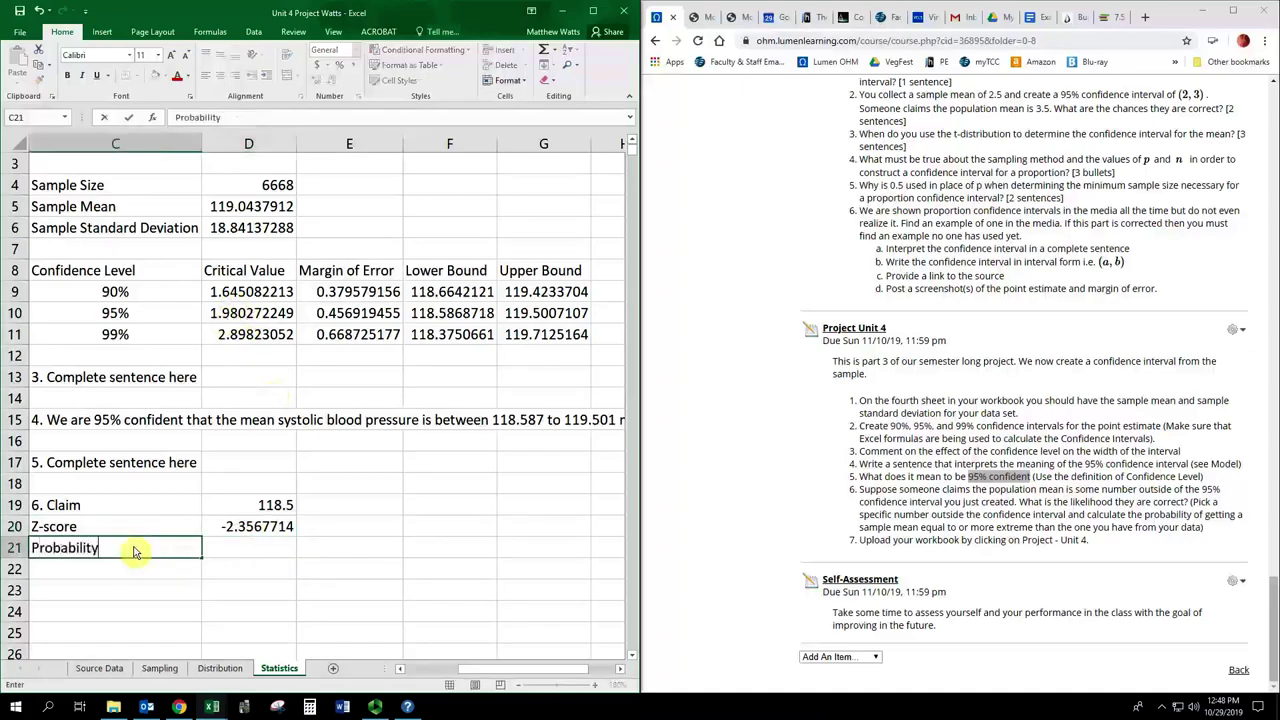
key(Tab)
text(=)
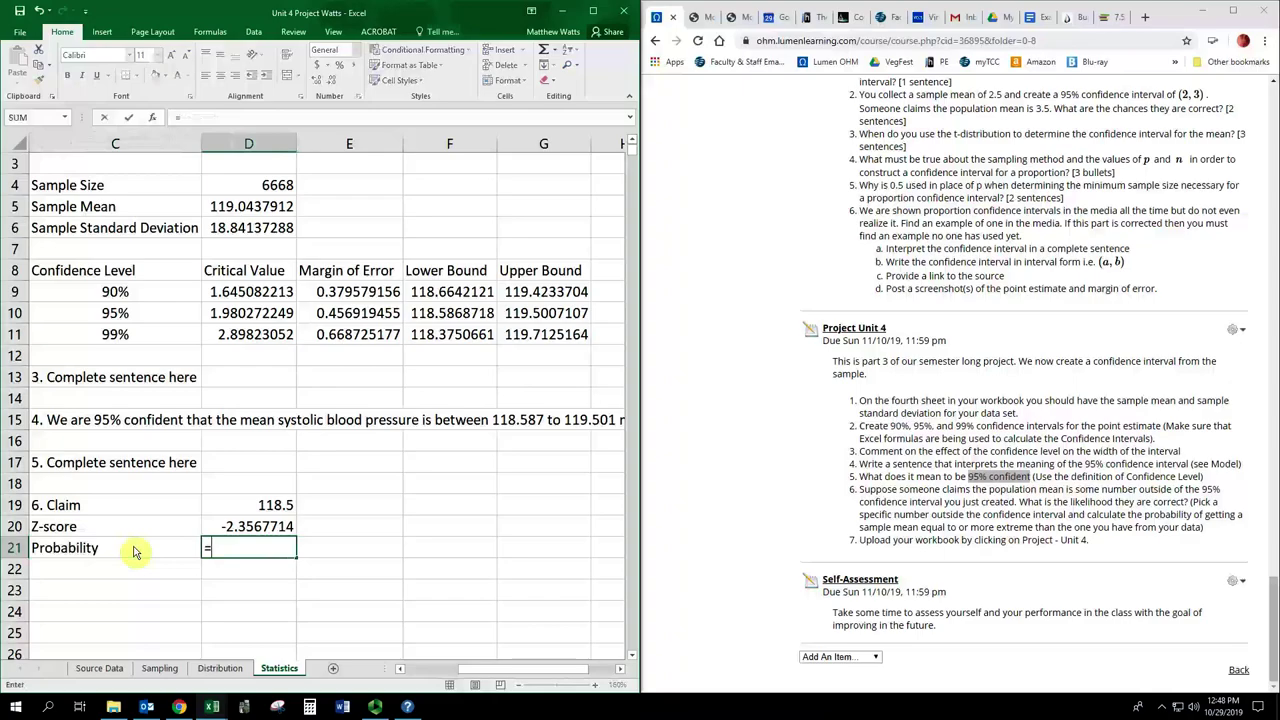
text(TINV()
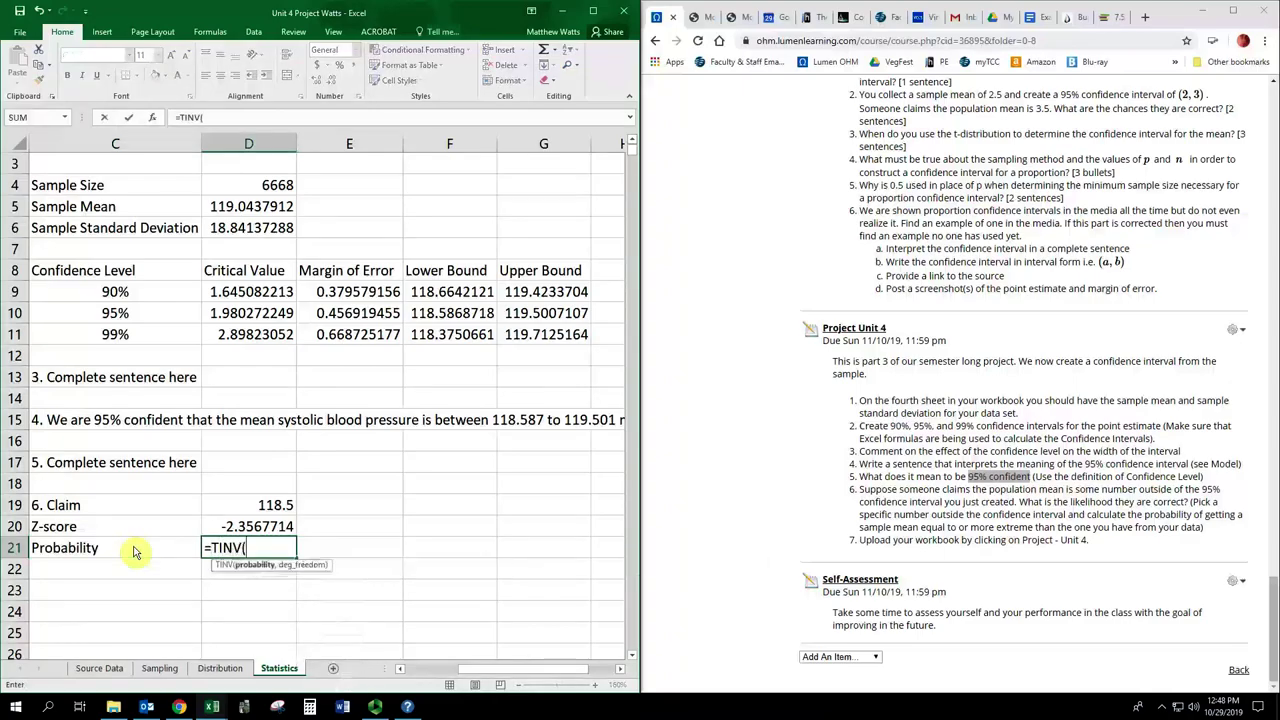
key(BackSpace)
key(BackSpace)
key(BackSpace)
key(BackSpace)
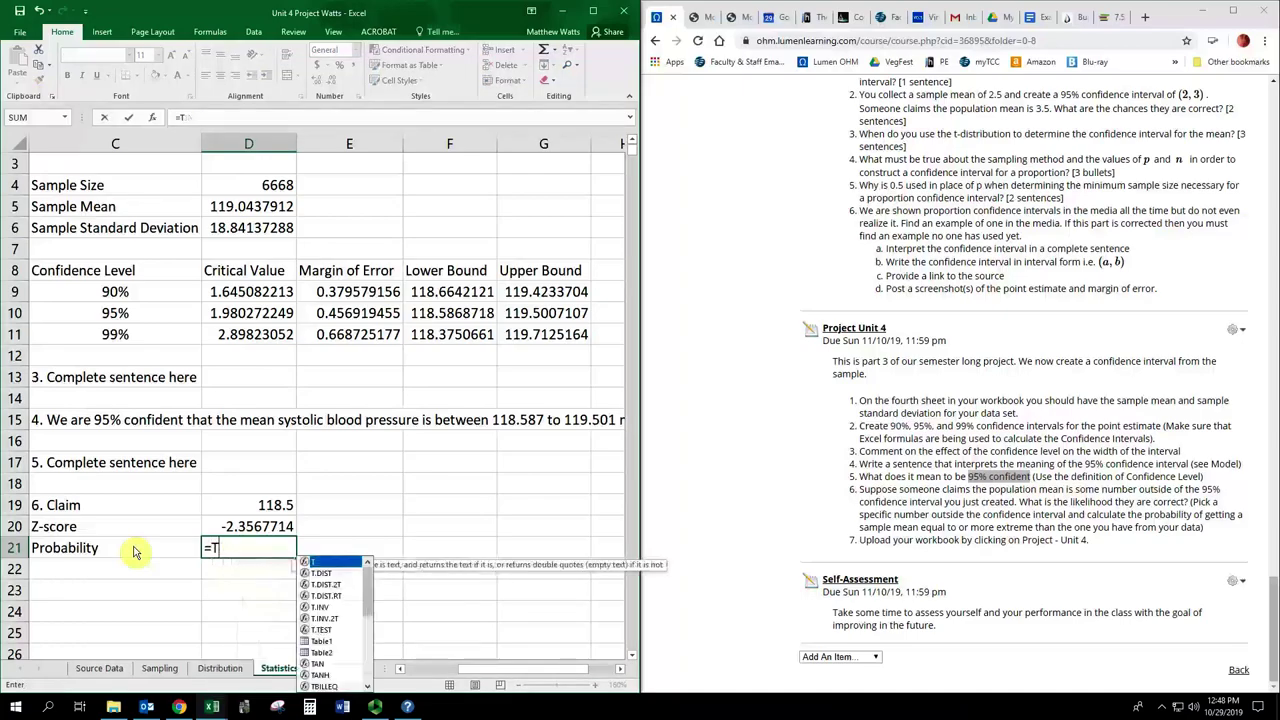
text(DIST()
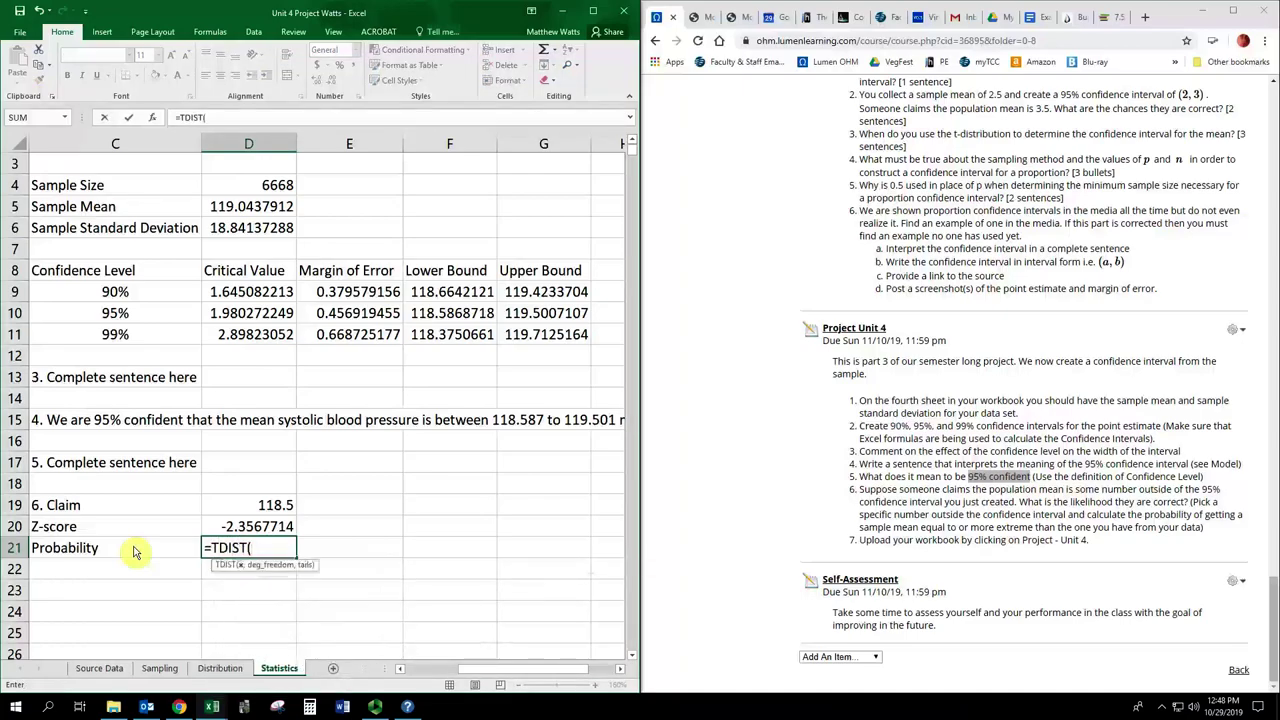
Step: Complete the D21 formula with the z-score, degrees of freedom and one tail, giving "=TDIST(D20,D4-1,1)"
key(Up)
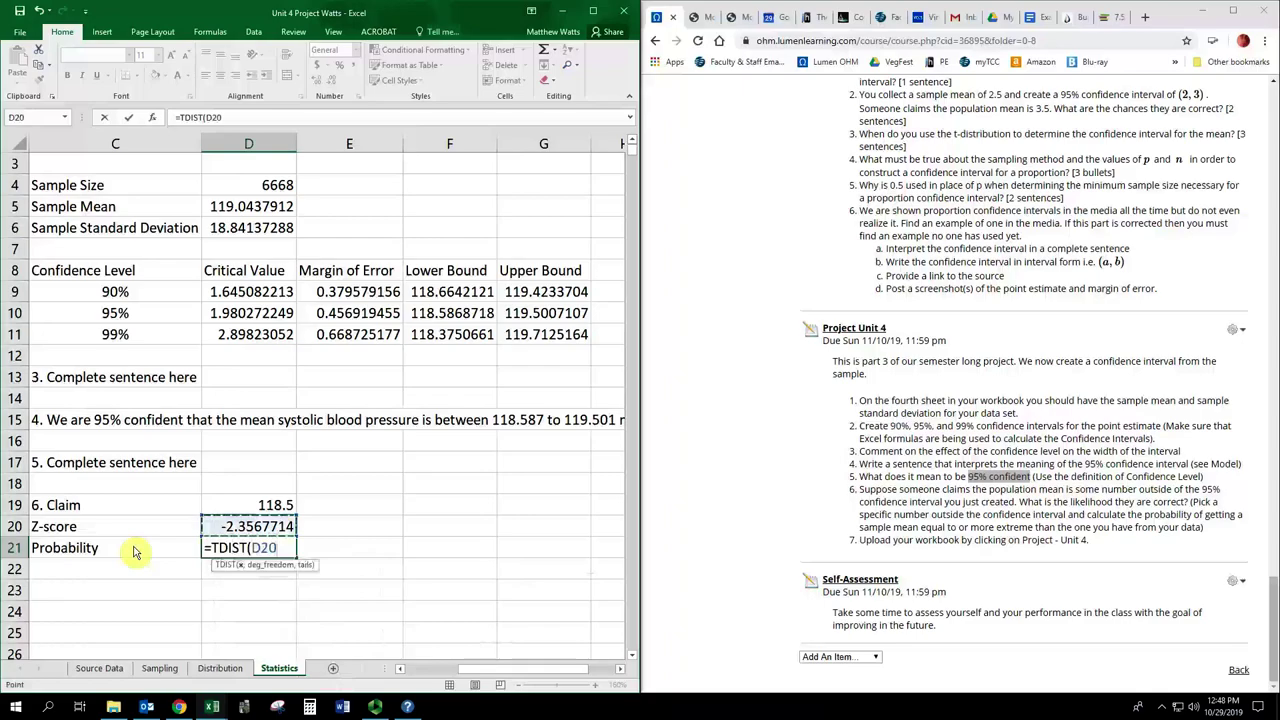
text(,)
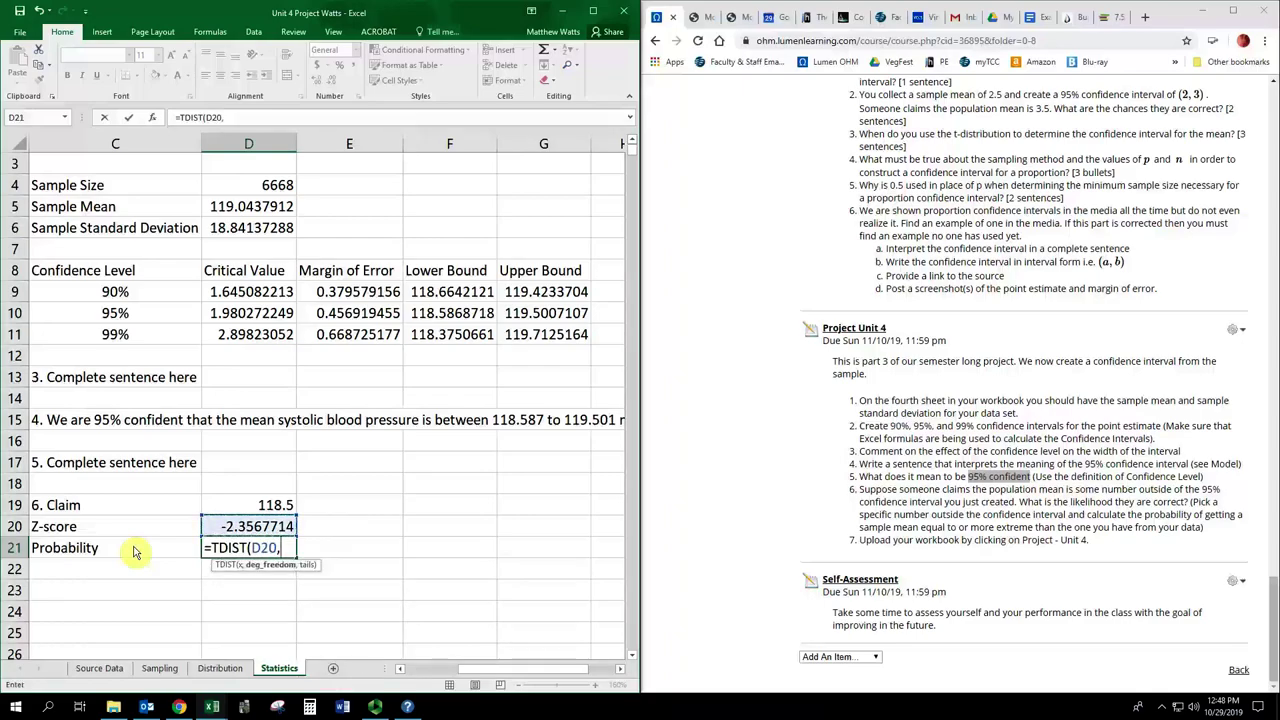
click(256, 190)
text(-1,)
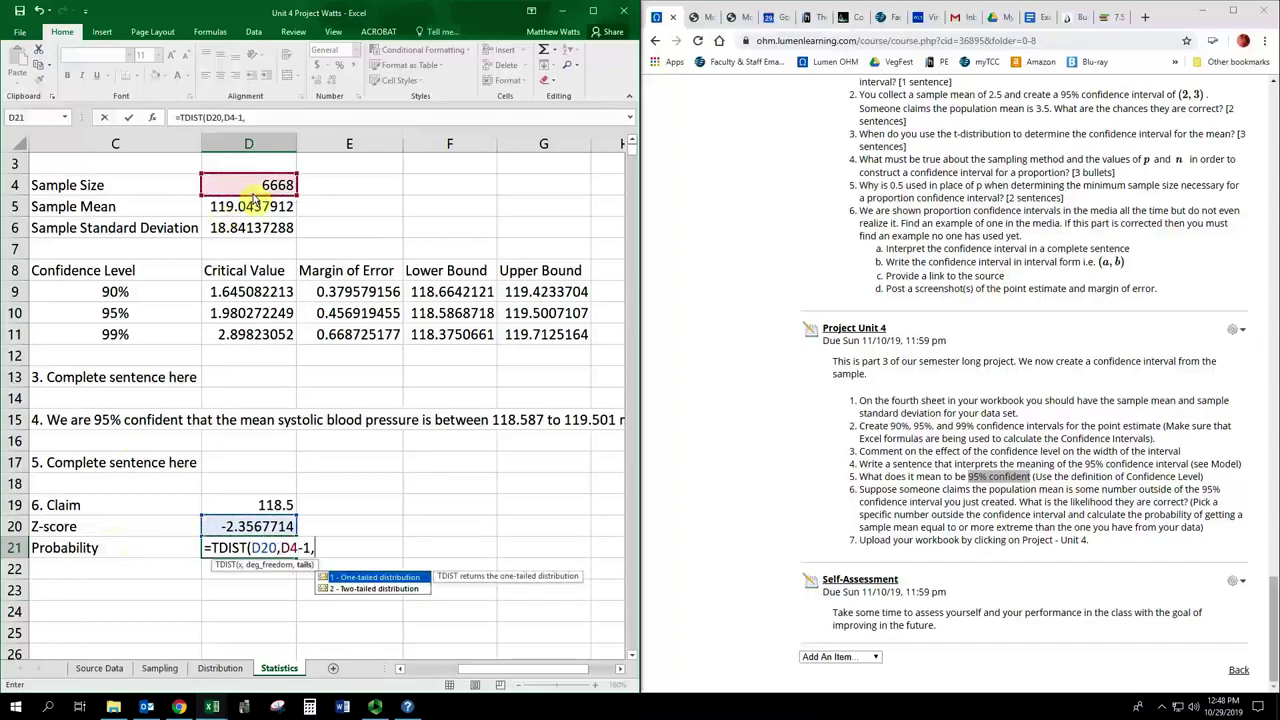
text(1))
key(Return)
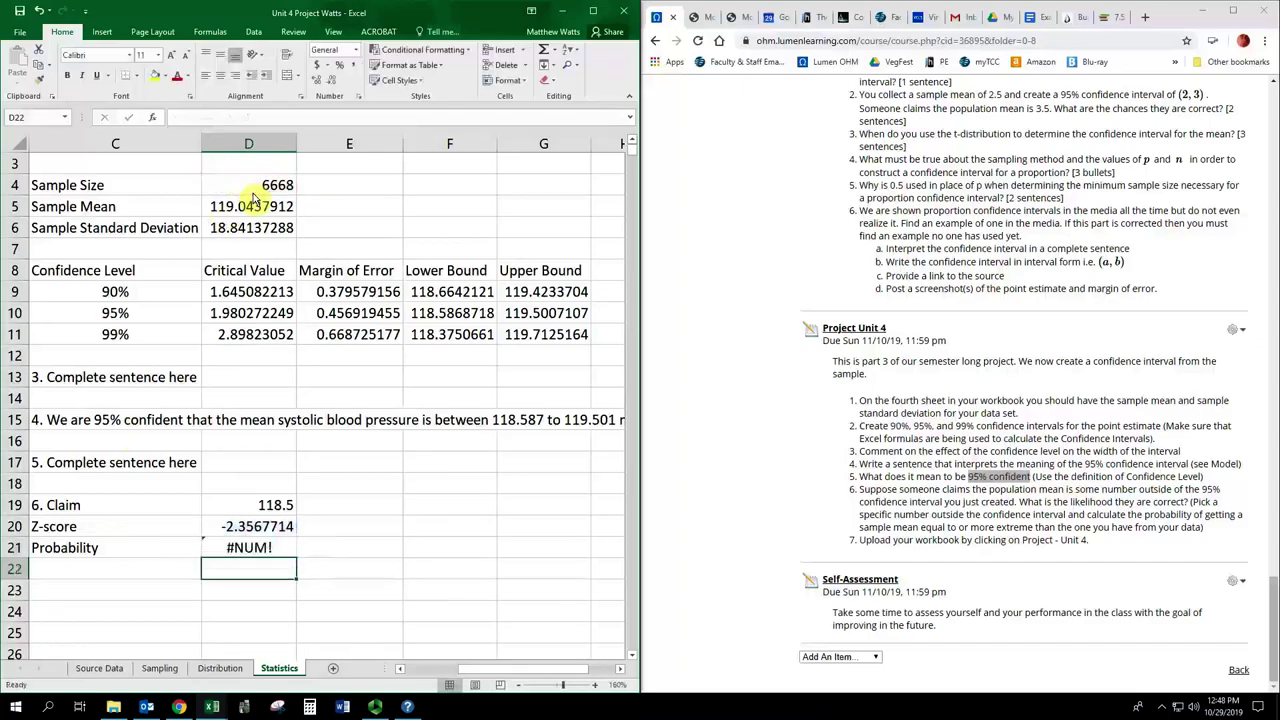
Step: Negate the z-score reference in the D21 probability formula, making it "=TDIST(-D20,D4-1,1)"
click(243, 558)
double_click(243, 558)
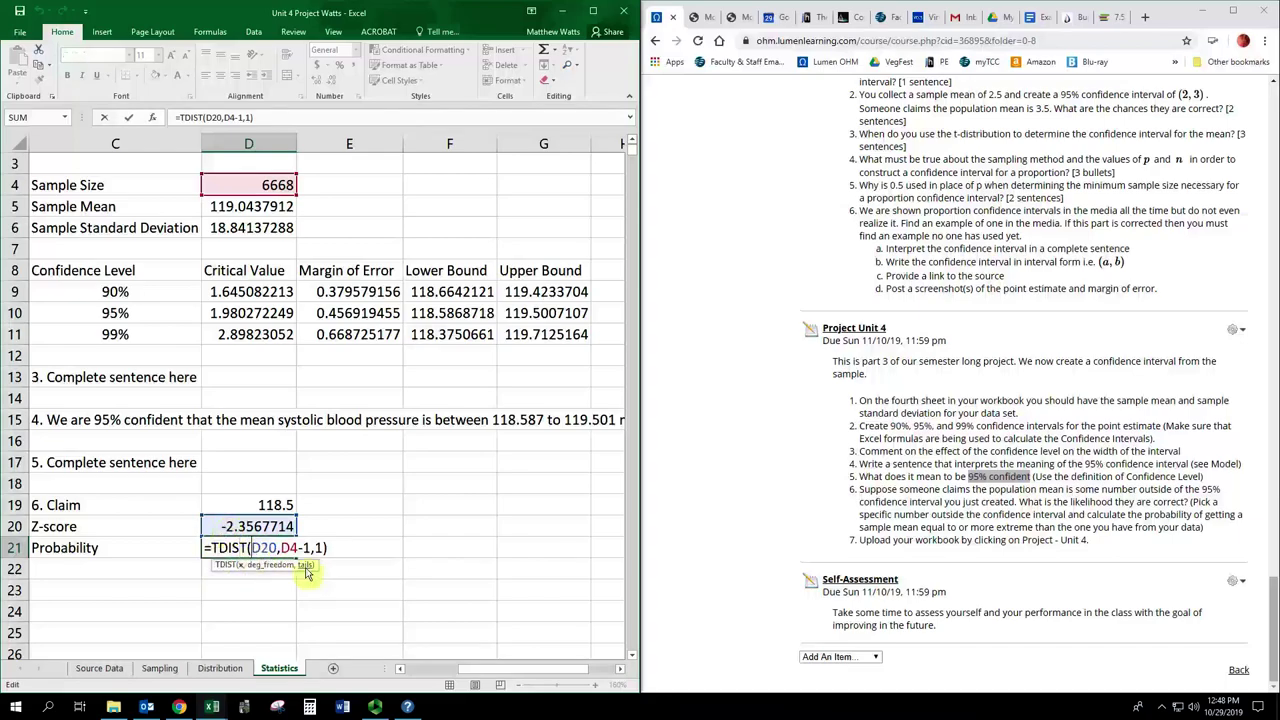
text(-)
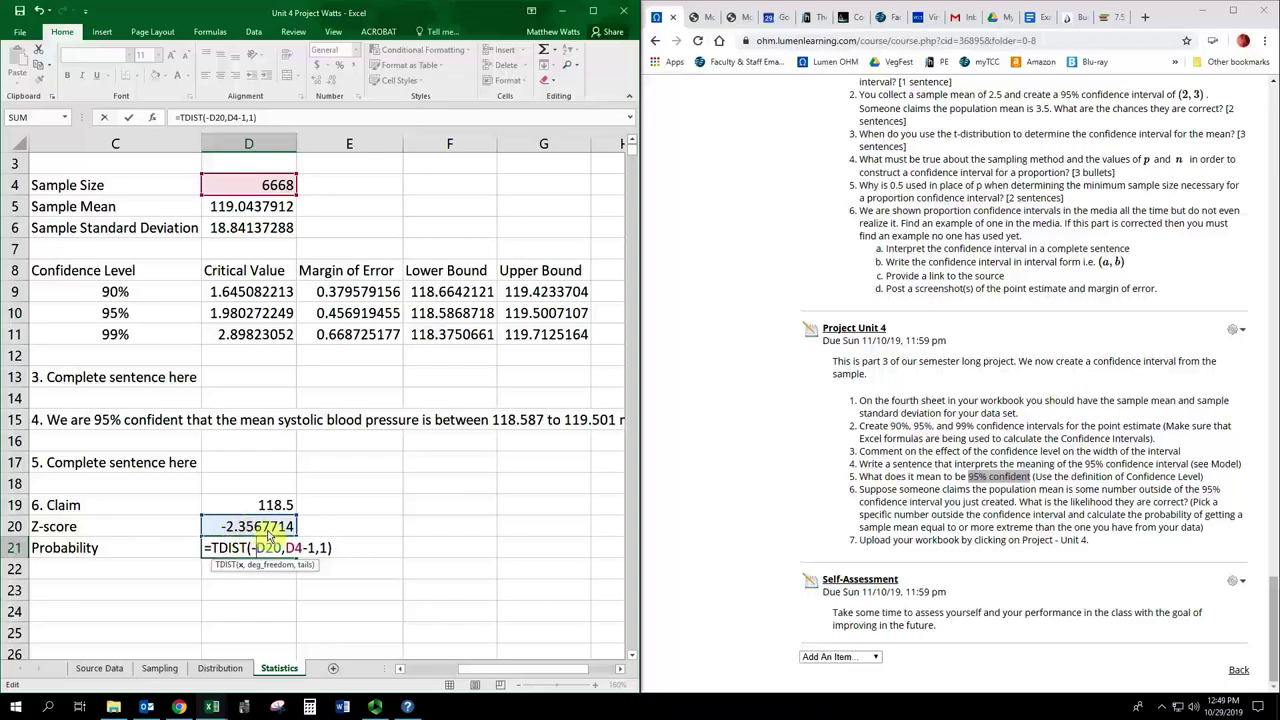
key(Return)
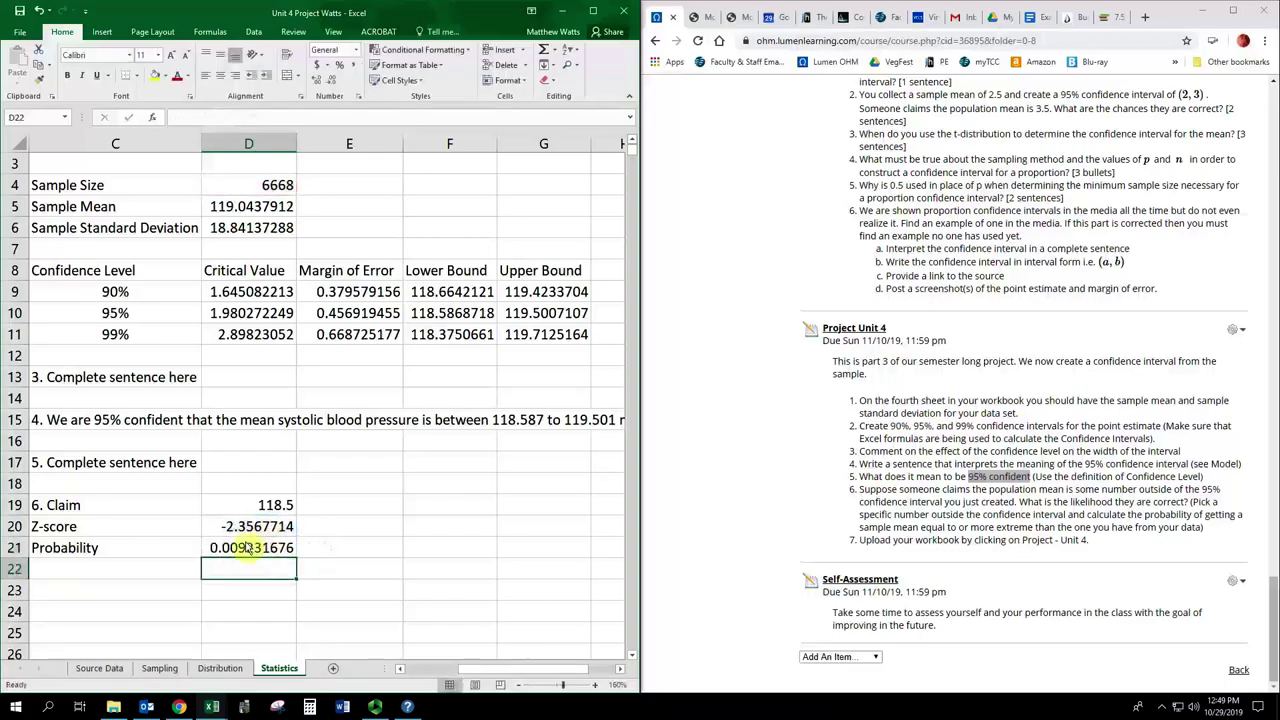
key(Up)
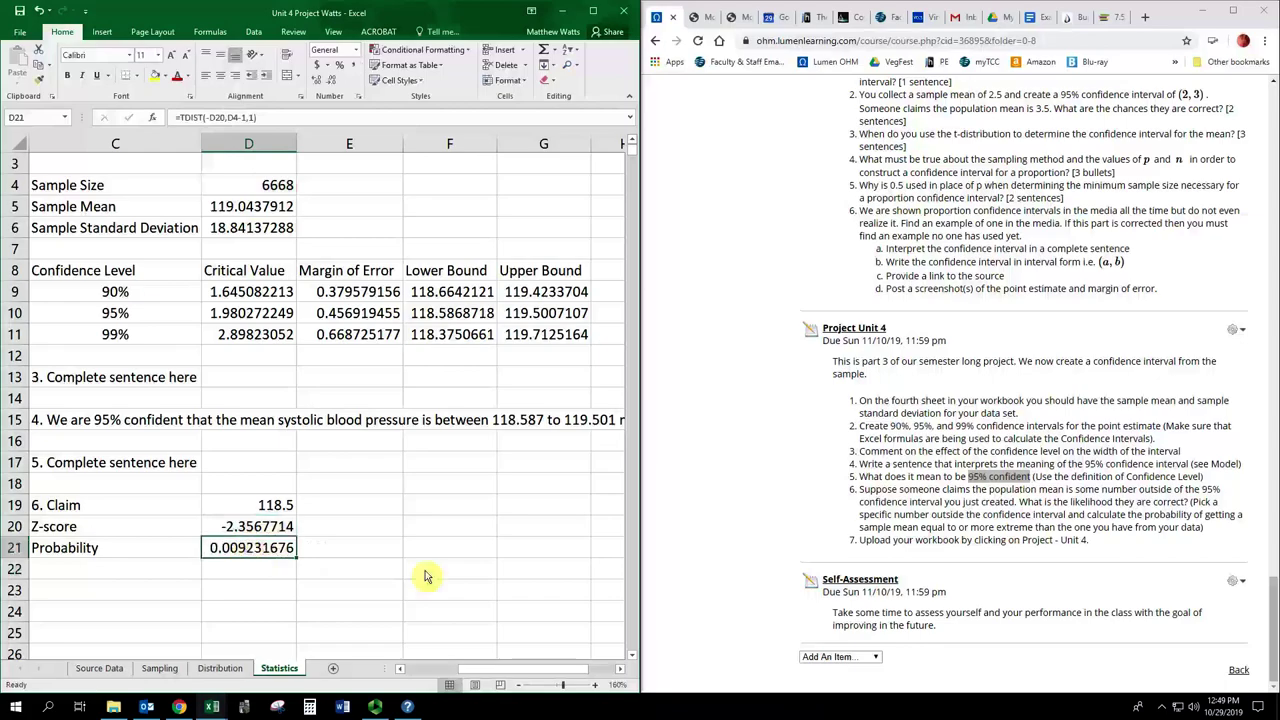
Step: Try a claim closer to the 95% lower bound by setting D19 to 118.58, and check the probability
click(118, 319)
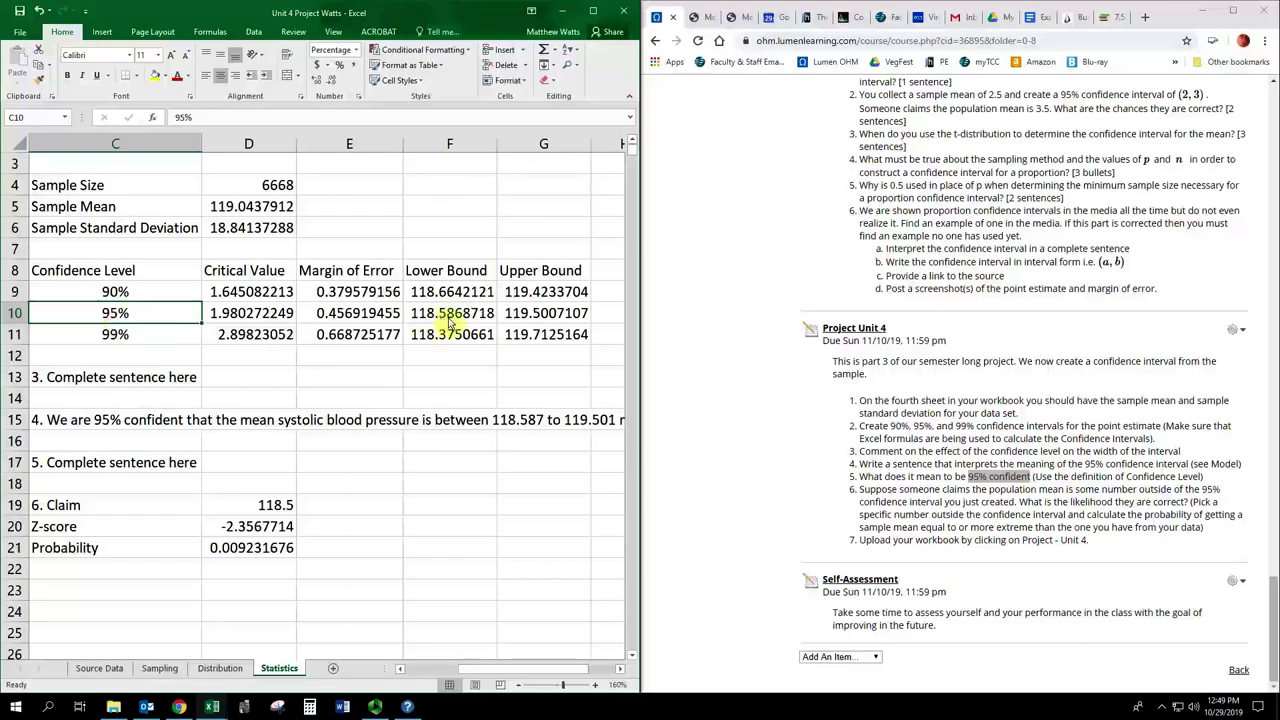
click(287, 506)
double_click(287, 506)
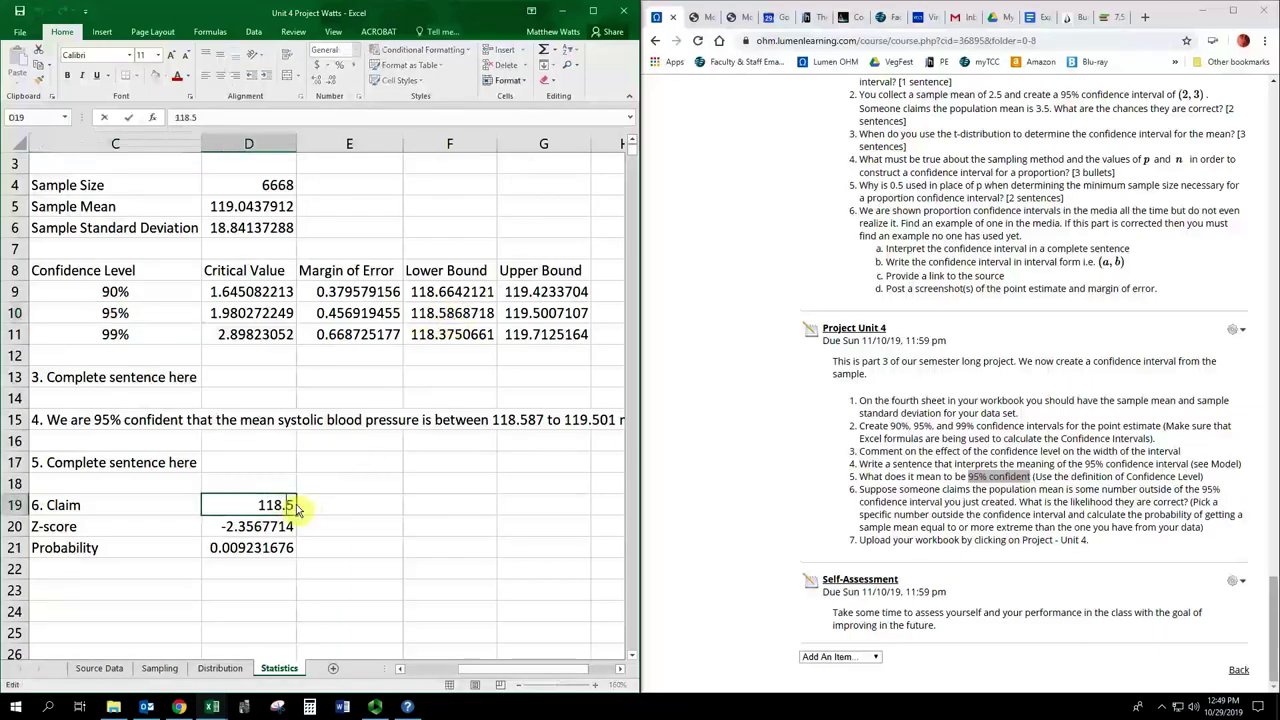
text(8)
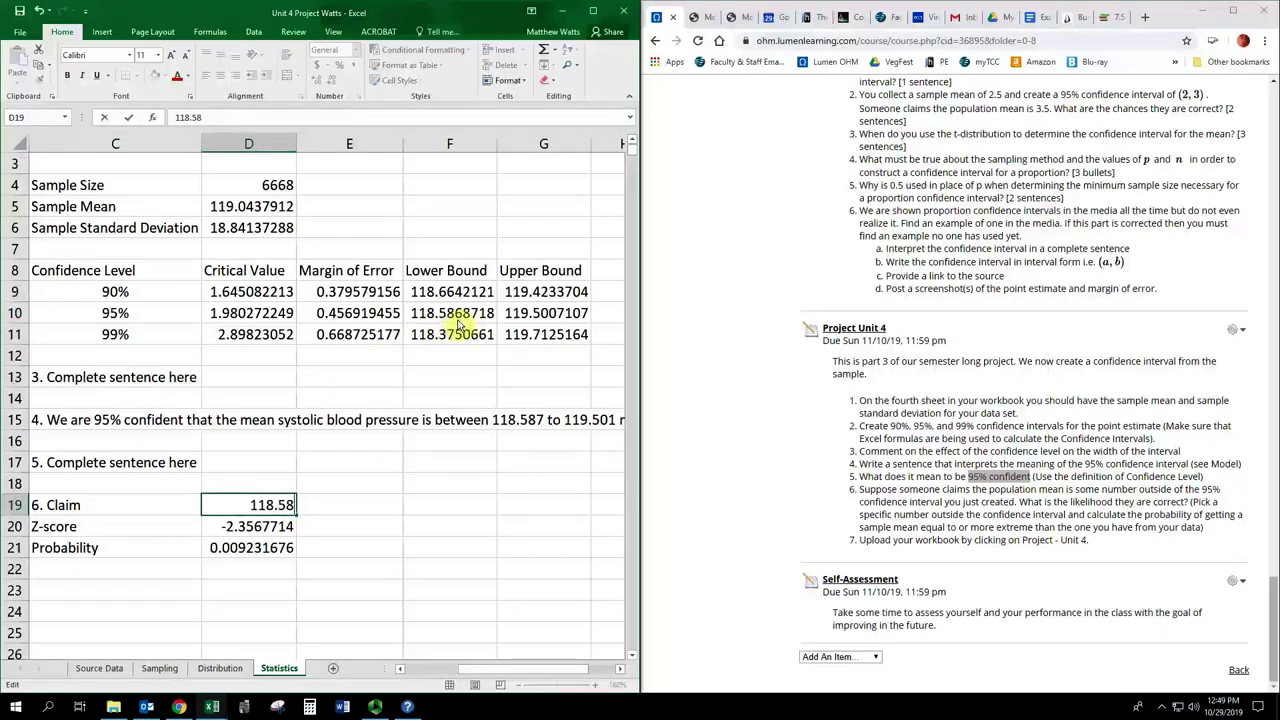
key(Return)
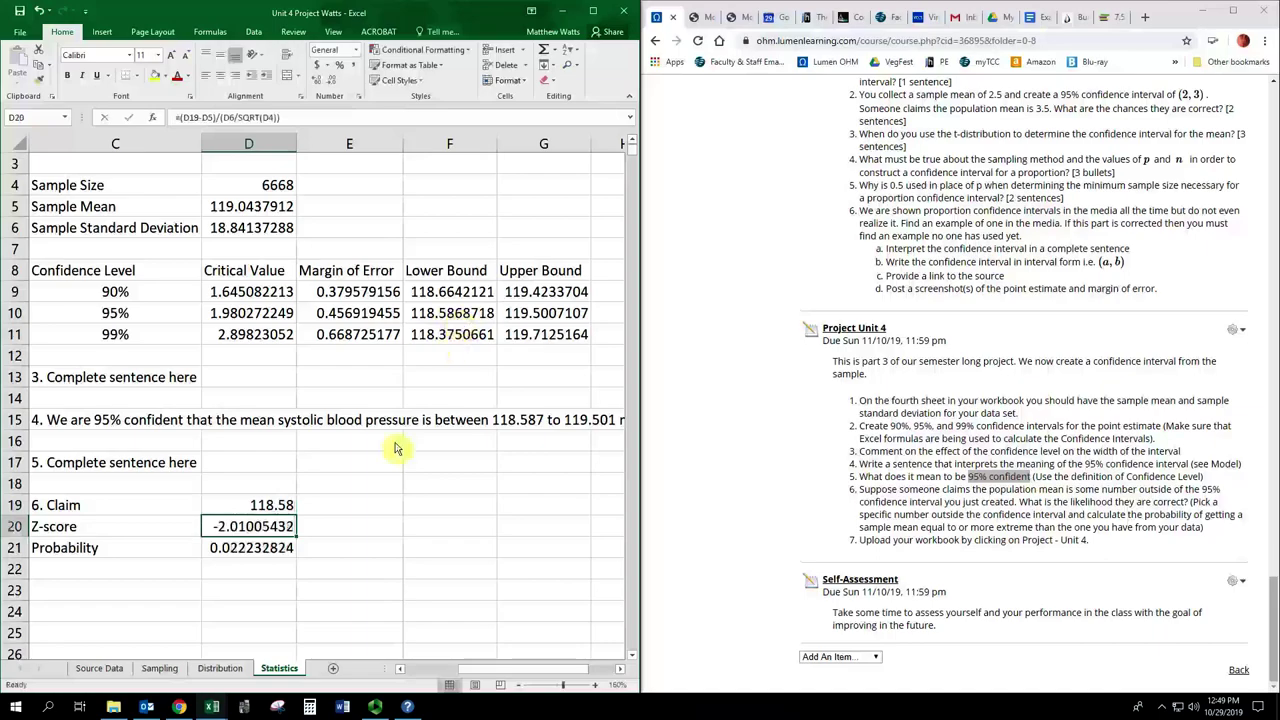
click(250, 550)
Step: Try a claim of 118.586 in D19, just below the 95% lower bound
click(285, 515)
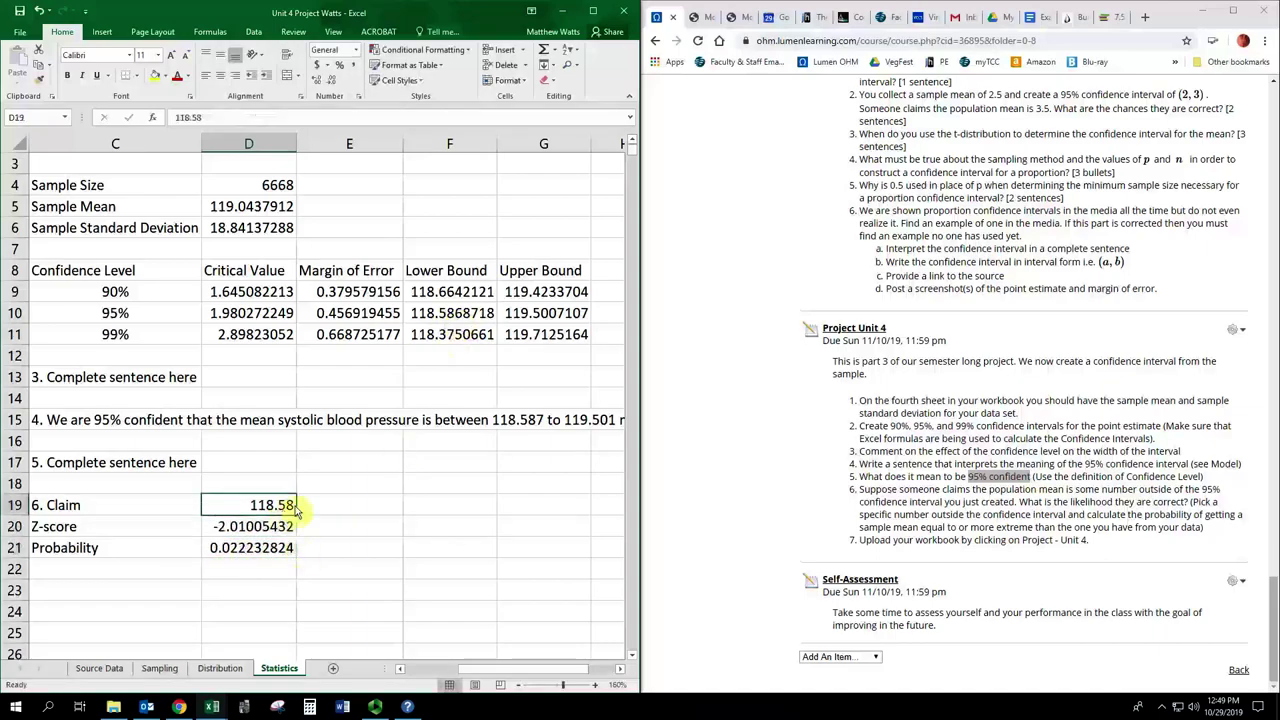
double_click(292, 510)
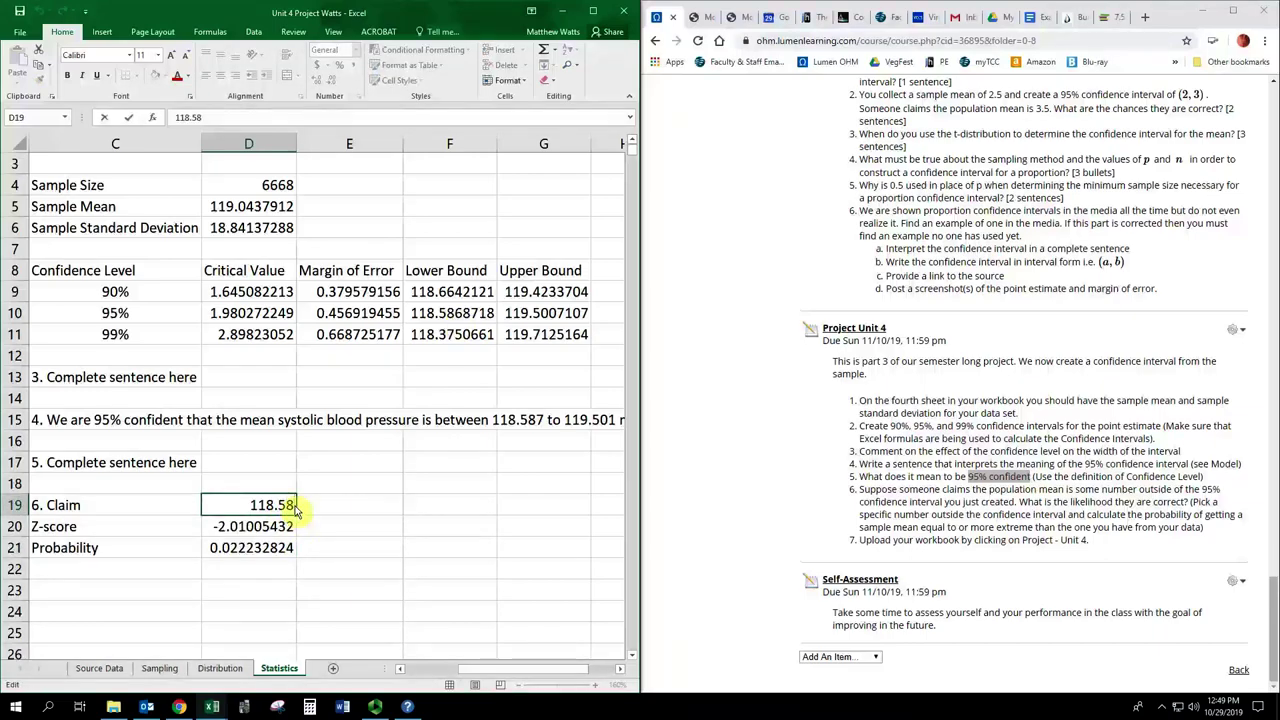
text(6)
key(Return)
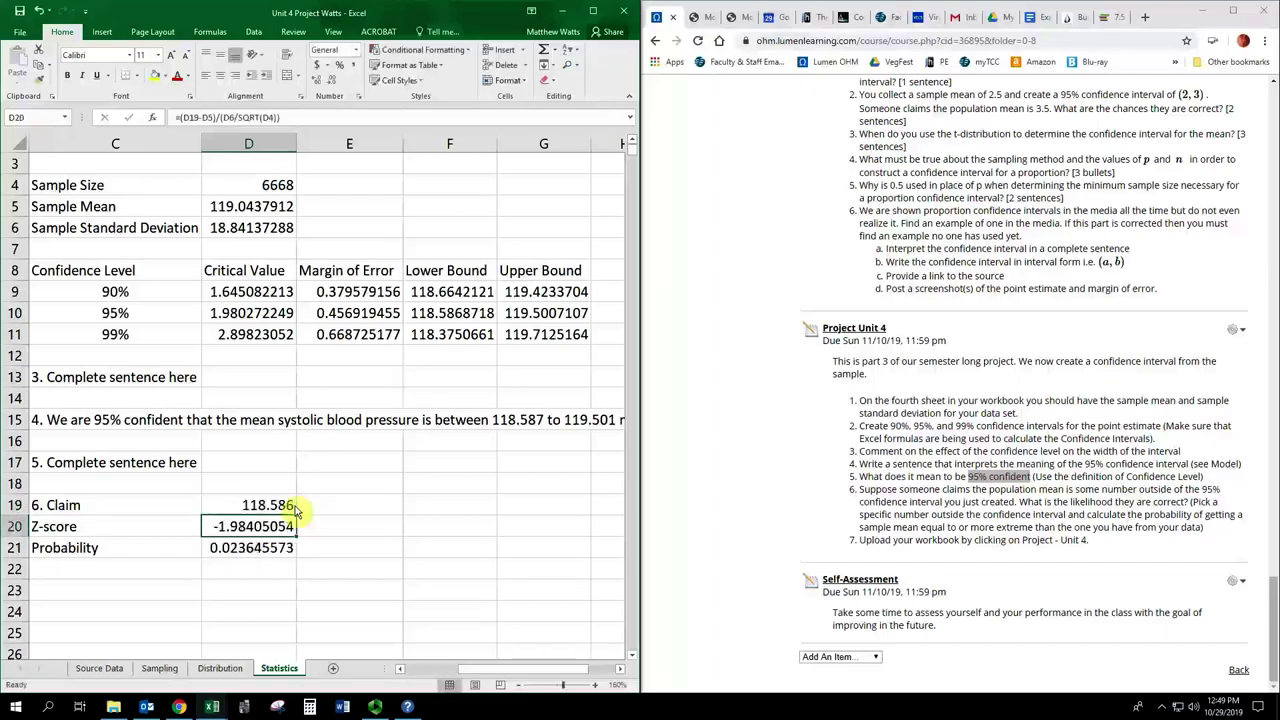
Step: Set the claim in D19 back to 118.5
click(293, 508)
double_click(293, 508)
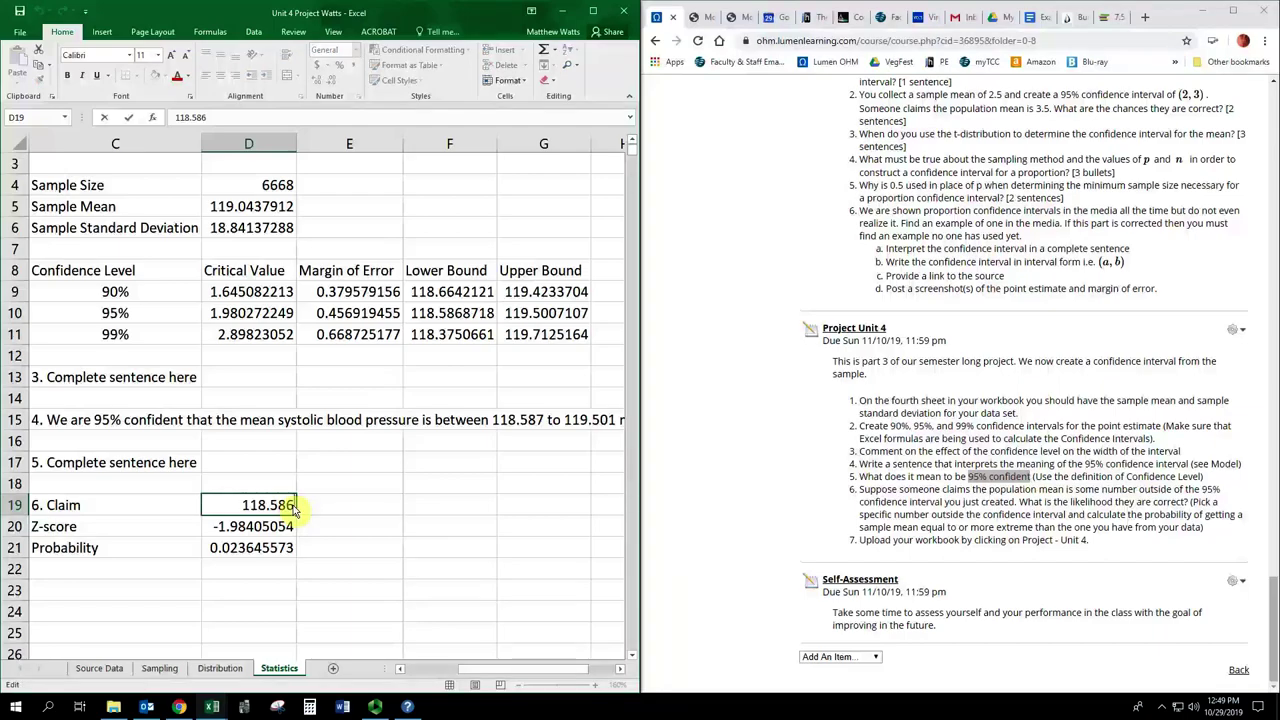
key(BackSpace)
key(BackSpace)
key(Return)
Step: Format the D21 probability as a percentage and open the Project Unit 4 assignment on the course page
click(270, 555)
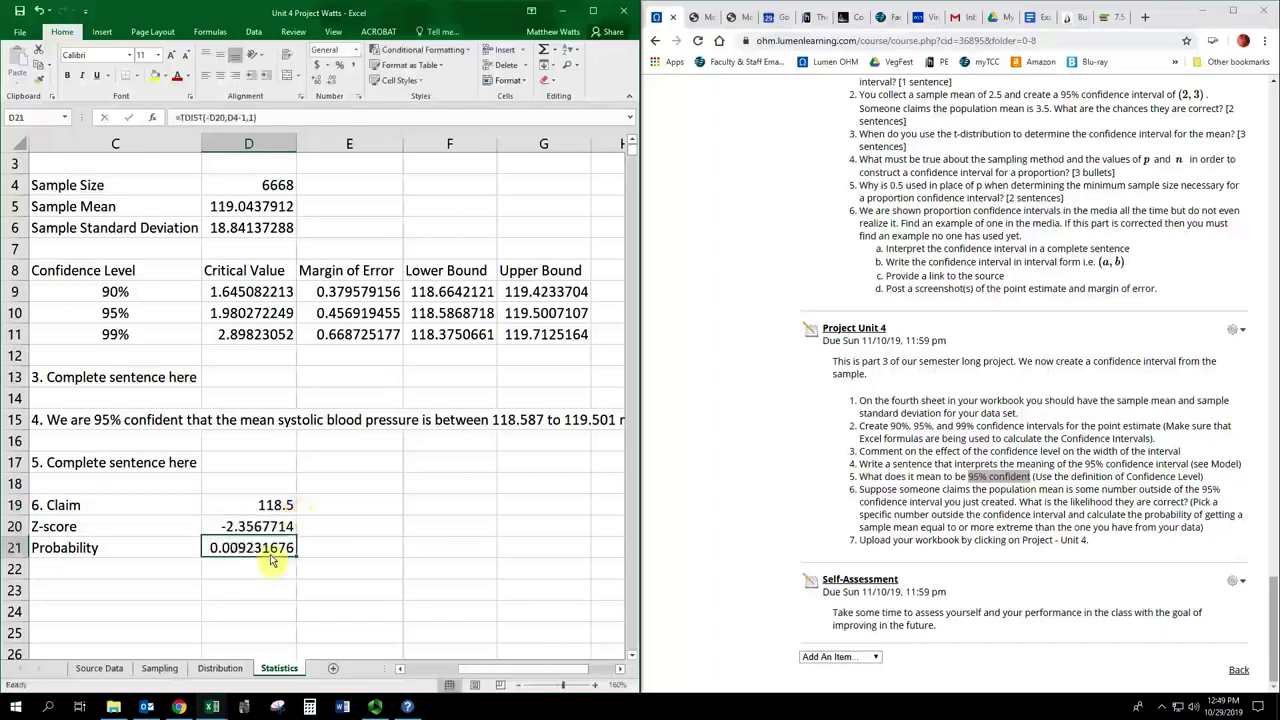
click(339, 65)
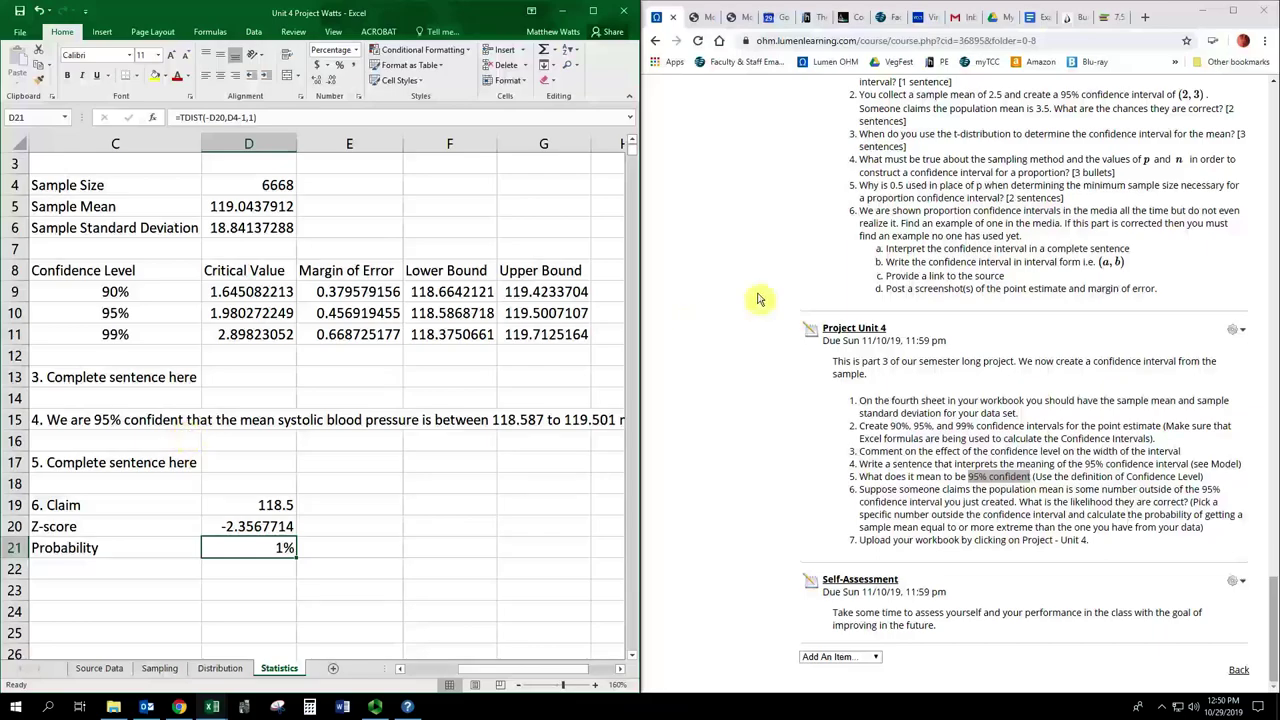
click(855, 333)
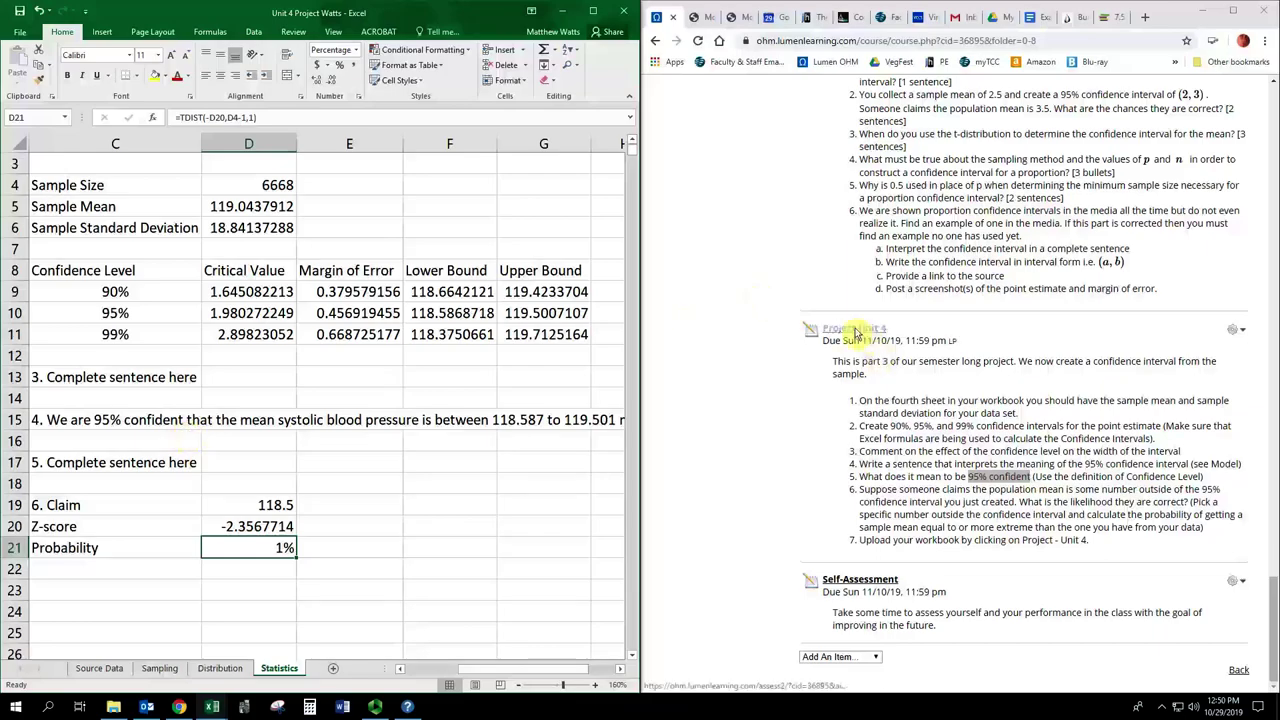